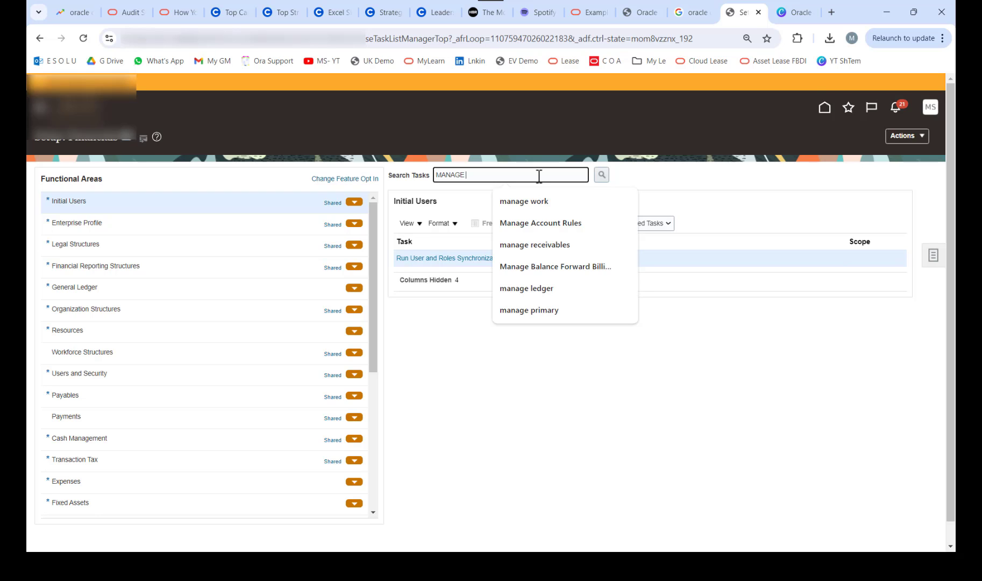
Step: Find the Manage Balance Forward Billing Cycles setup task and open it
click(566, 267)
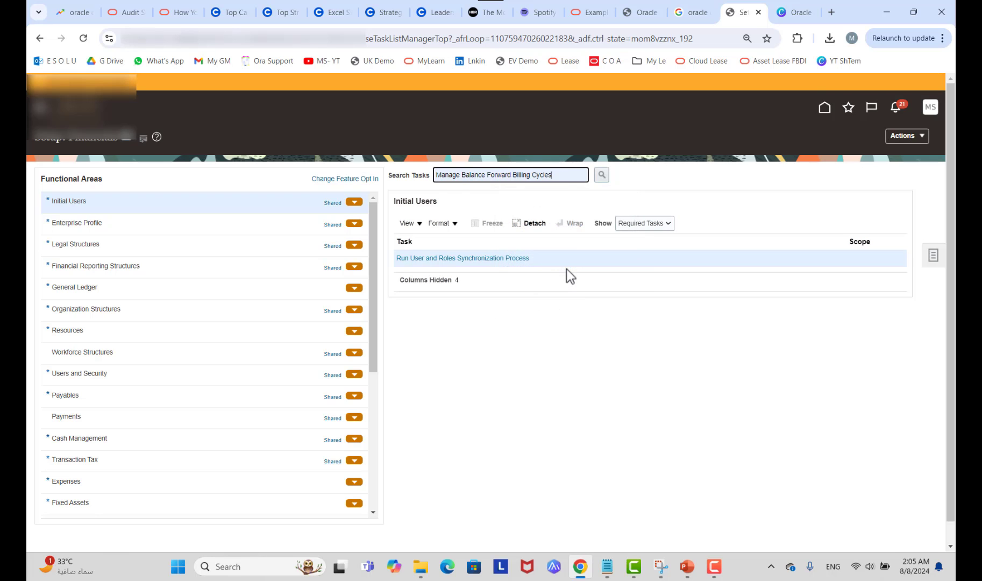
key(Return)
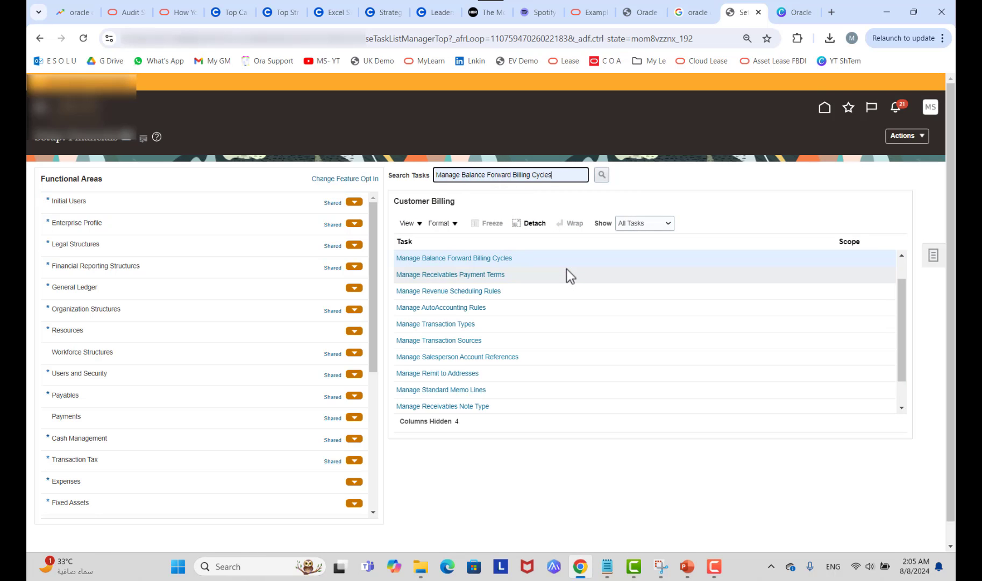
click(492, 260)
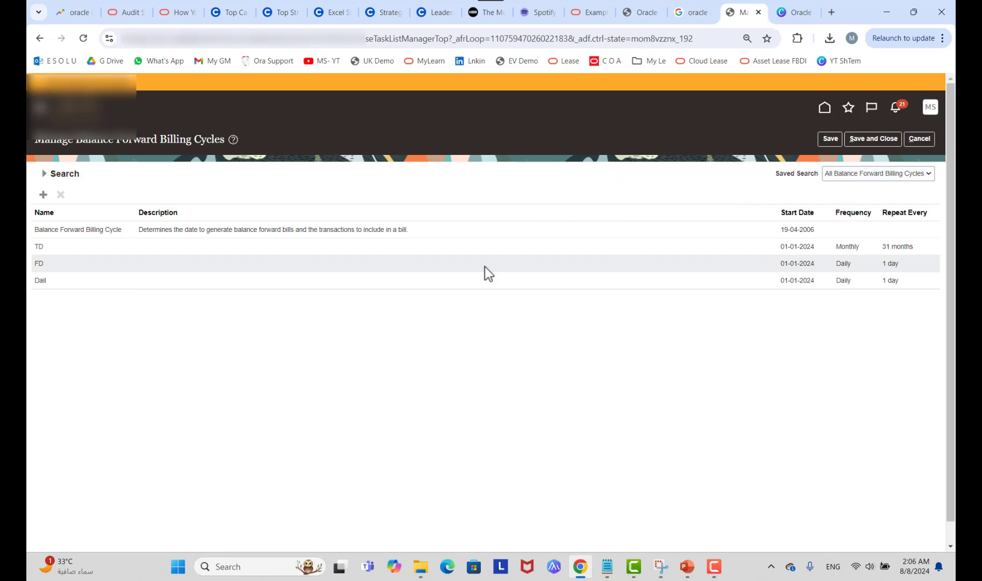
Step: Start a new balance forward billing cycle with test1 as both its name and description
click(42, 194)
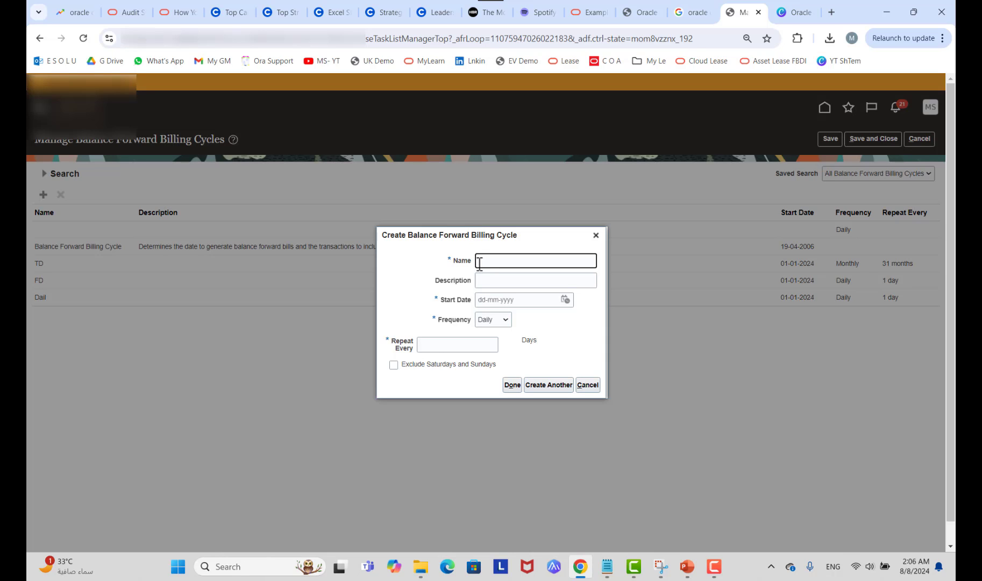
text(Test)
key(Tab)
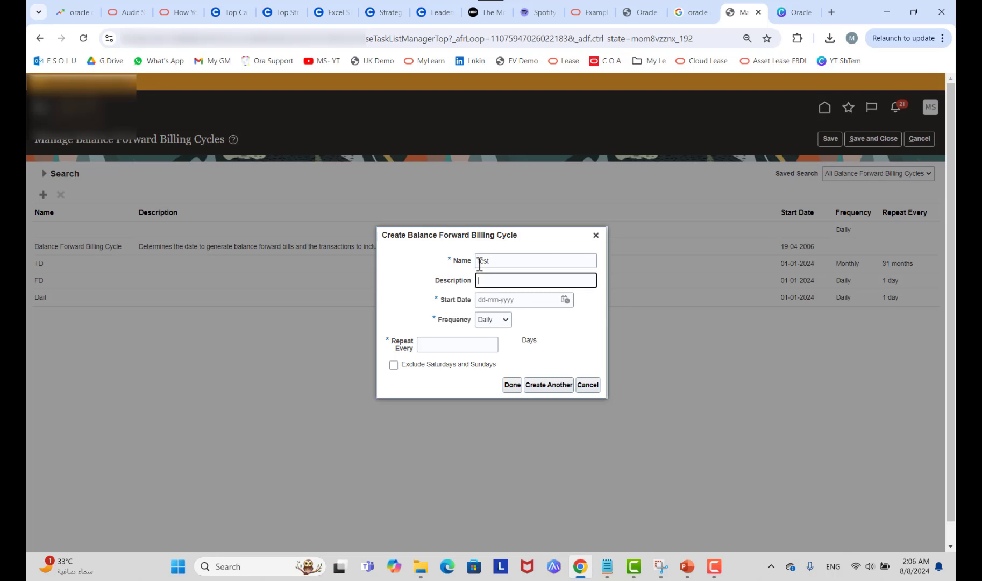
click(544, 258)
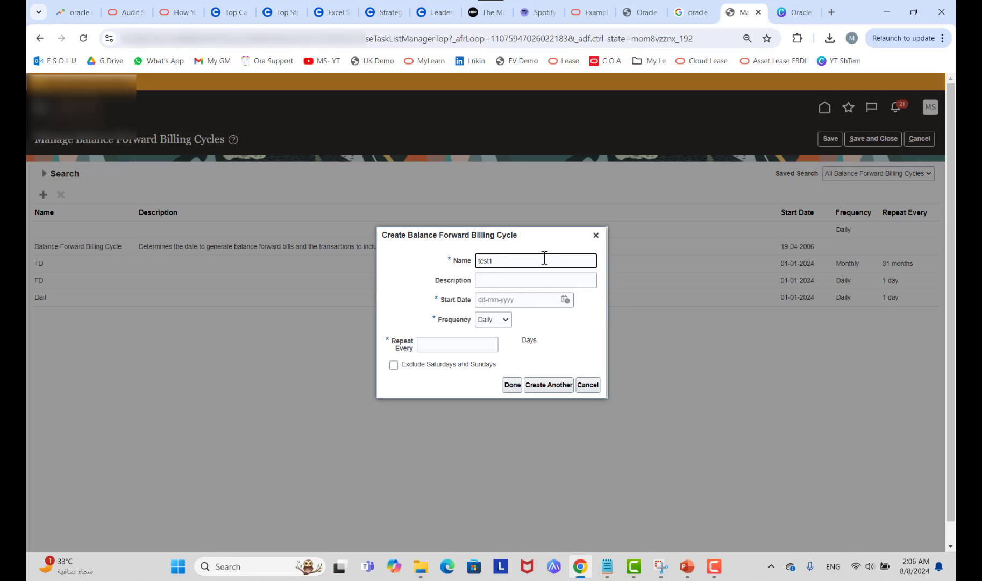
key(Tab)
text(test1)
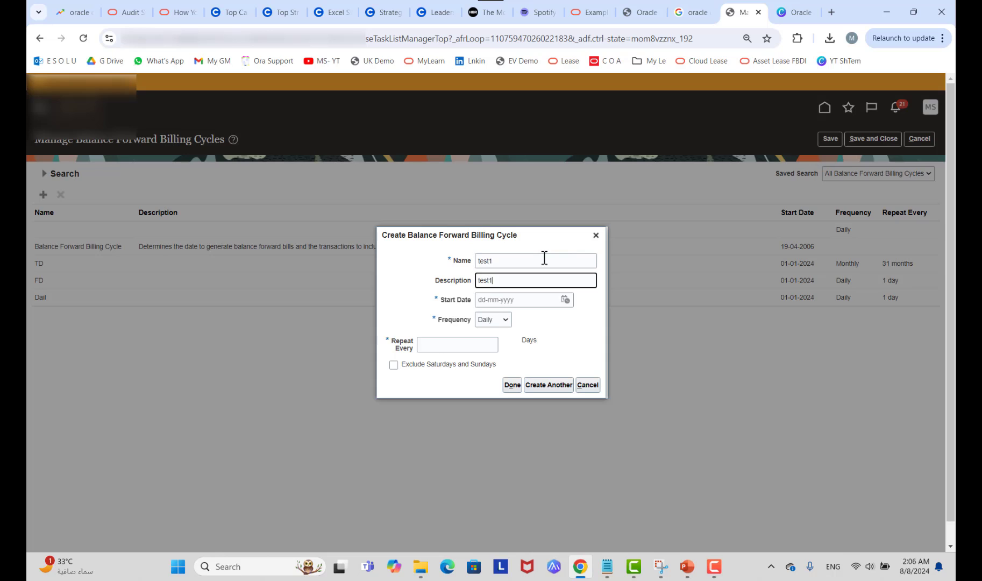
Step: Set the start date of the new billing cycle to 01-01-2024
click(565, 300)
click(608, 318)
click(602, 329)
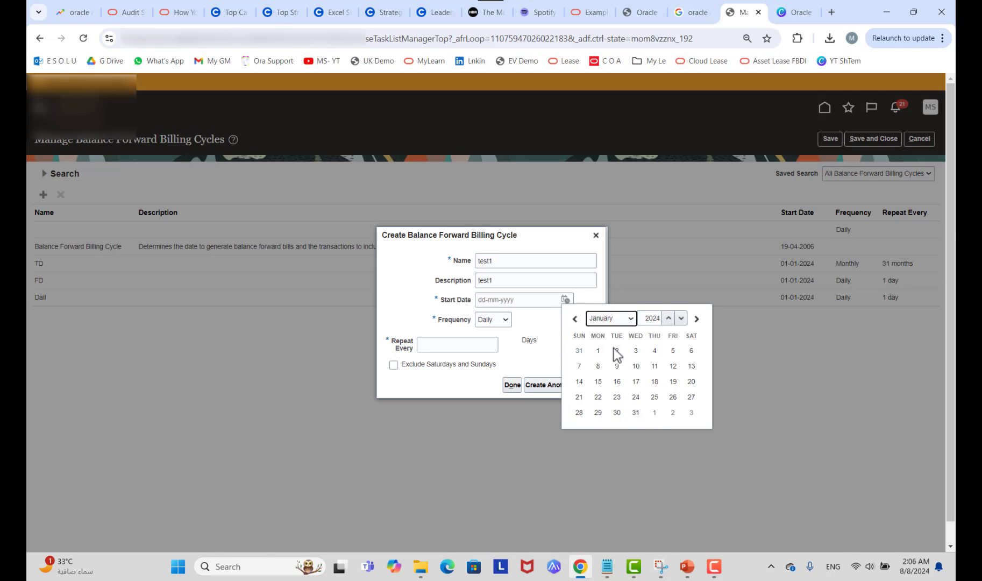
click(597, 350)
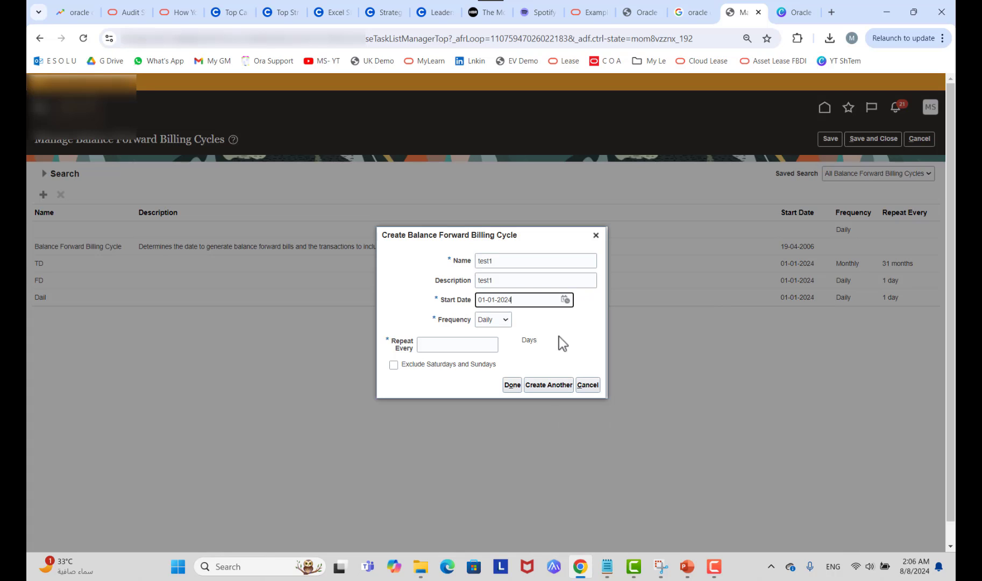
Step: Try the Monthly and Weekly frequencies for the new billing cycle, and set the frequency back to Daily
click(505, 320)
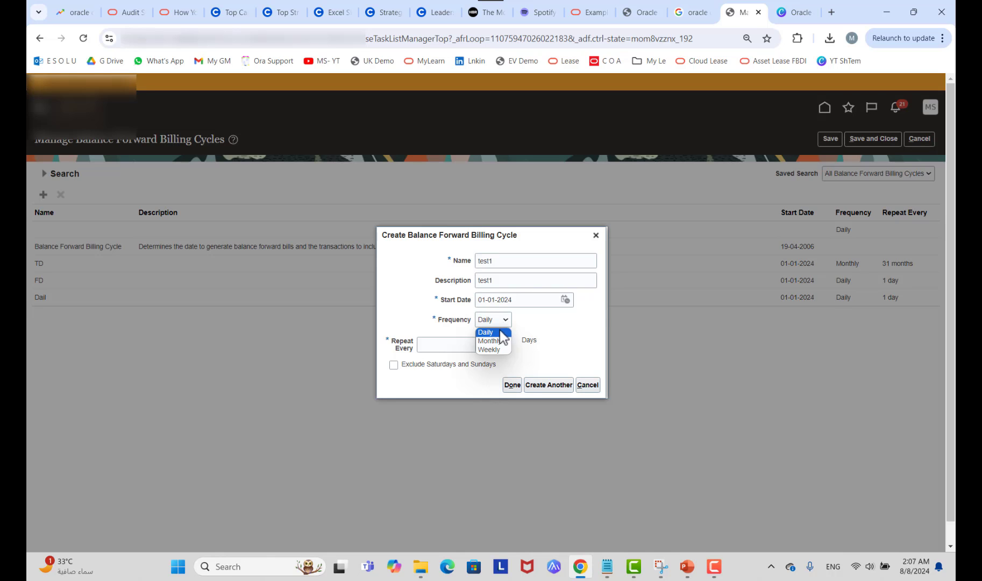
click(494, 340)
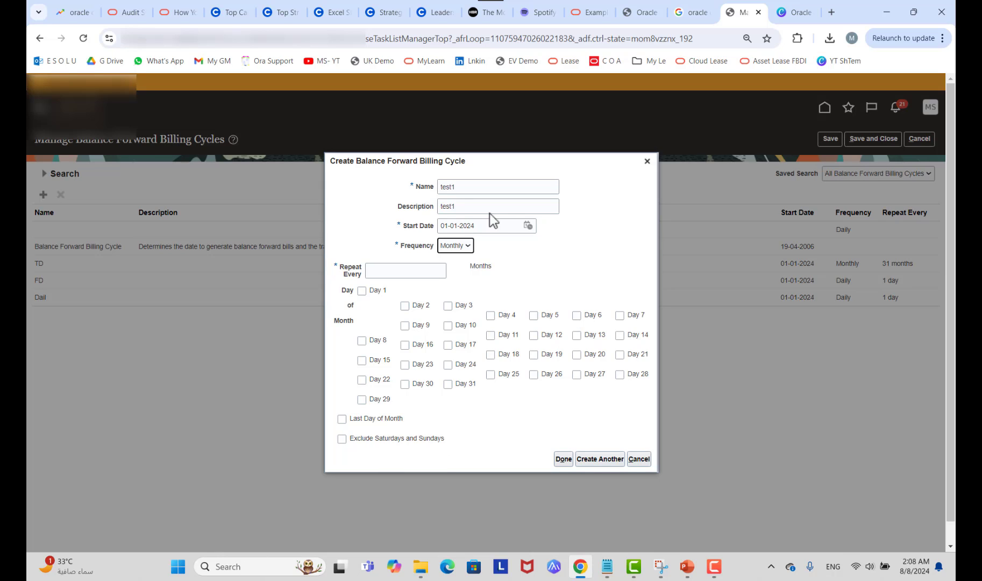
click(464, 246)
click(458, 276)
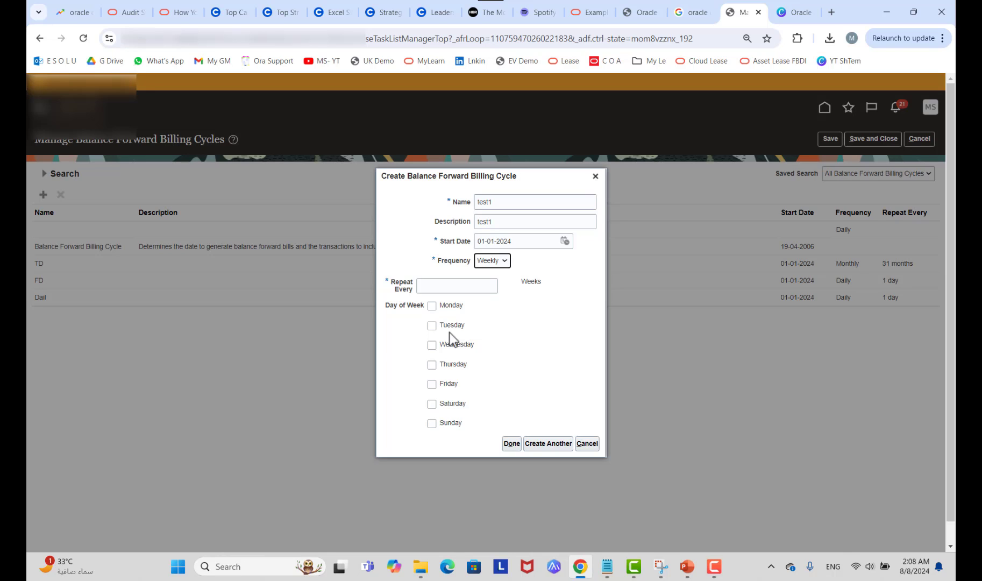
click(492, 260)
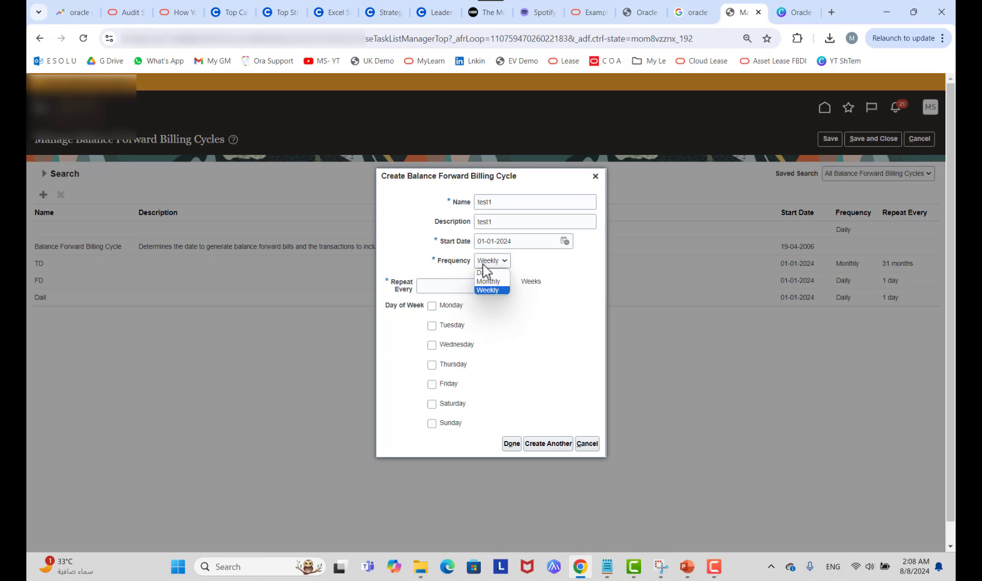
click(491, 274)
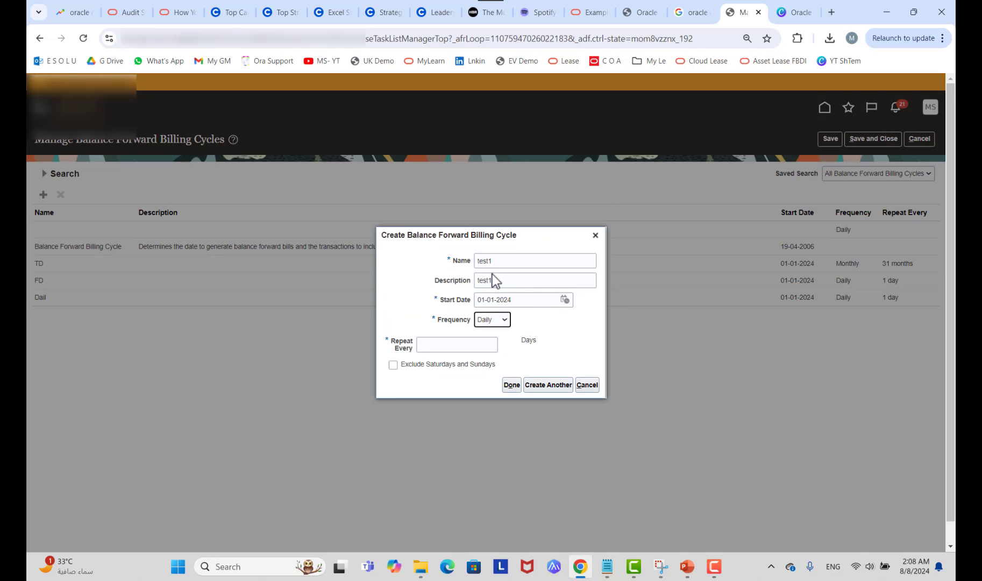
Step: Close the new billing cycle form without completing it and select the FD cycle in the list
click(450, 345)
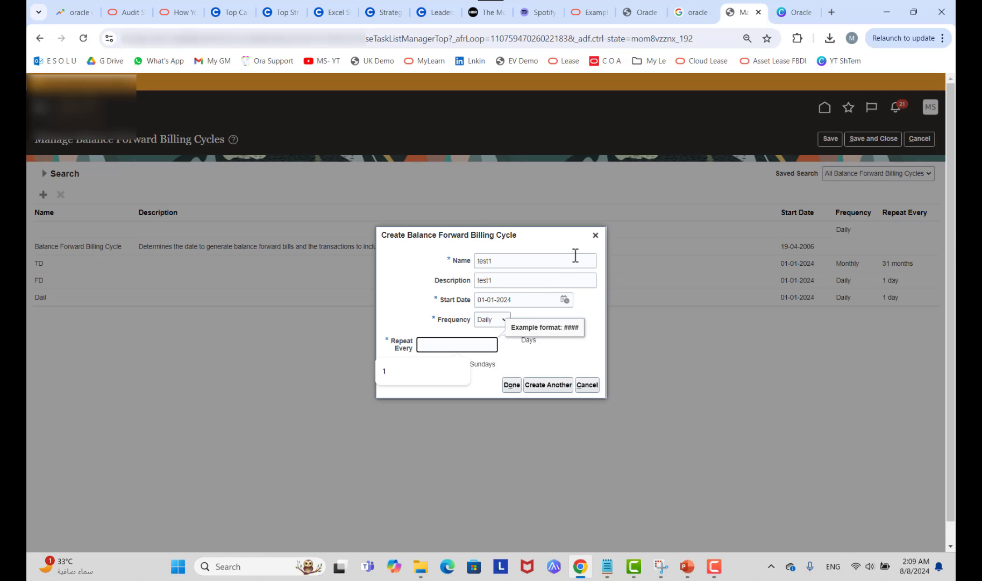
click(595, 236)
click(61, 280)
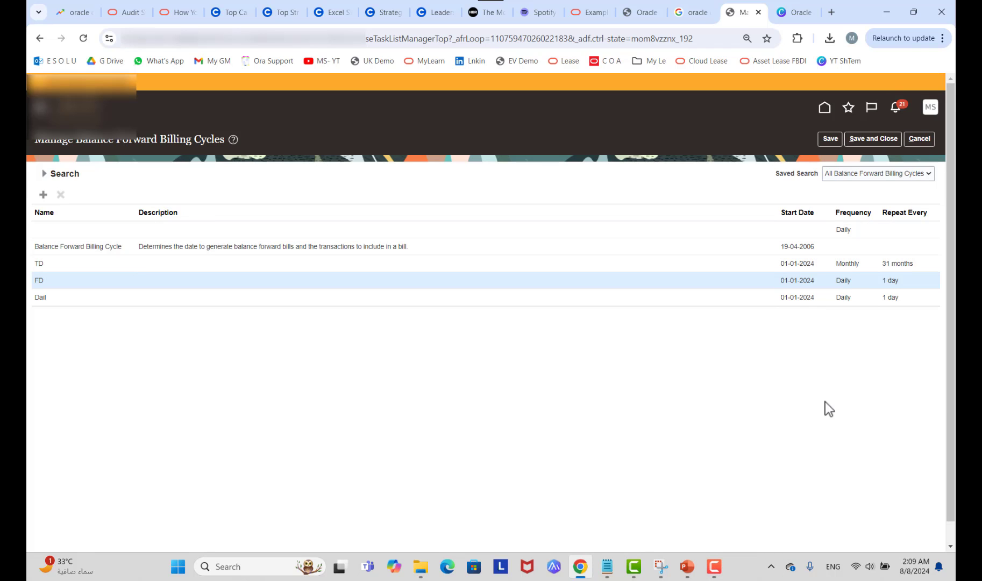
Step: Switch to the Setup Steps presentation, read the payment term instruction, and return to the billing cycles page
key(alt+Tab)
key(Right)
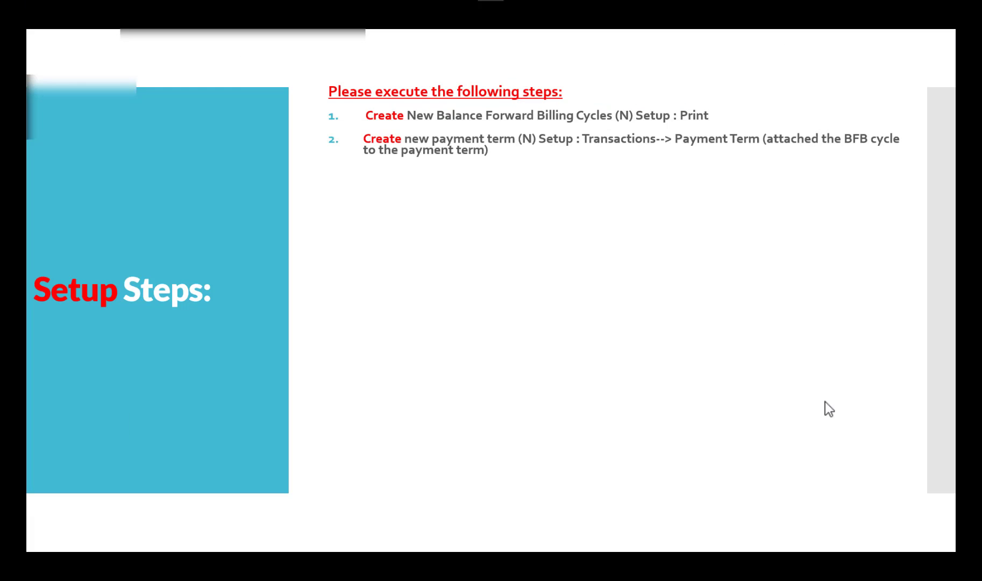
key(alt+Tab)
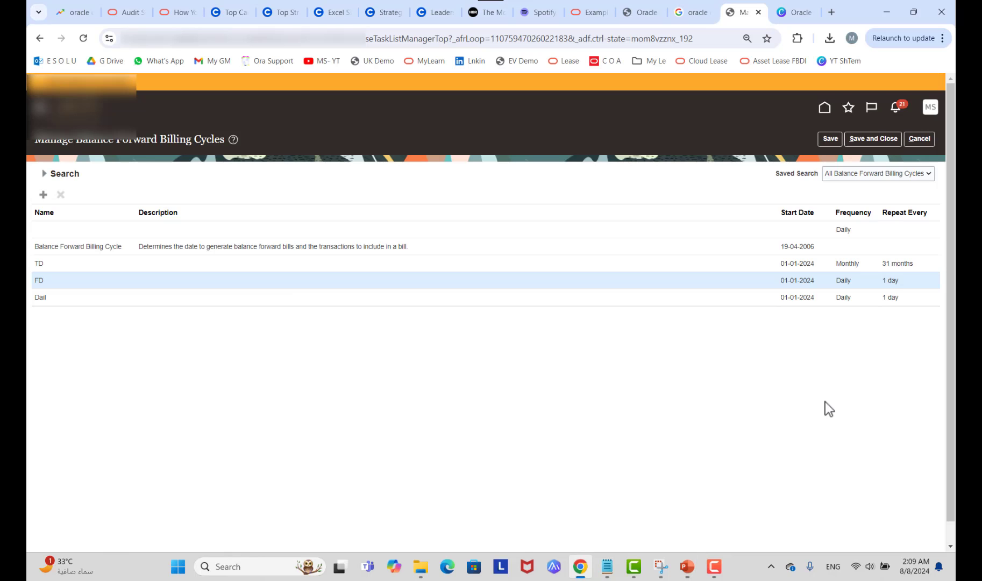
Step: Leave the billing cycles page, search the setup tasks for "manage receiva" and open Manage Receivables Payment Terms
click(918, 138)
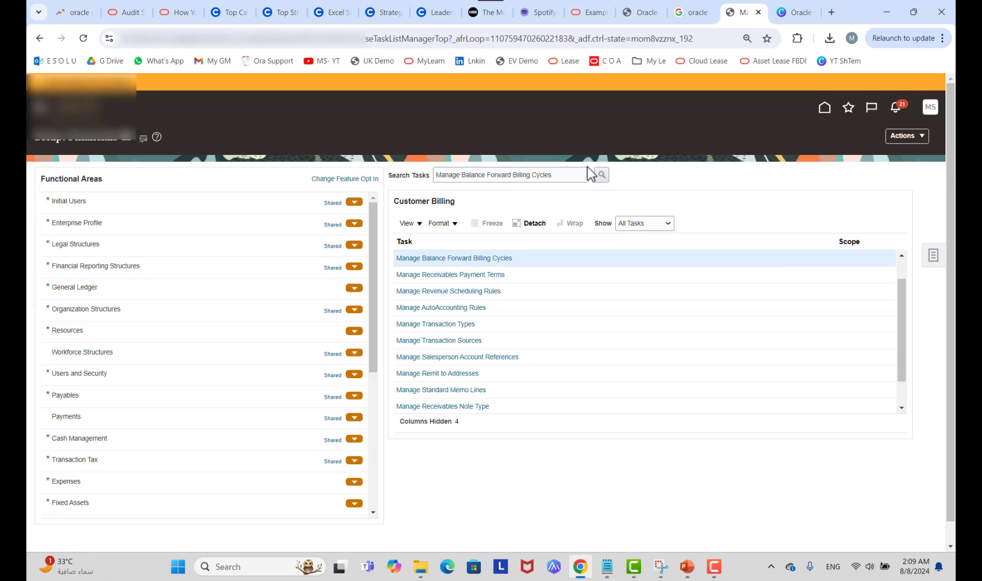
triple_click(553, 173)
text(manage r)
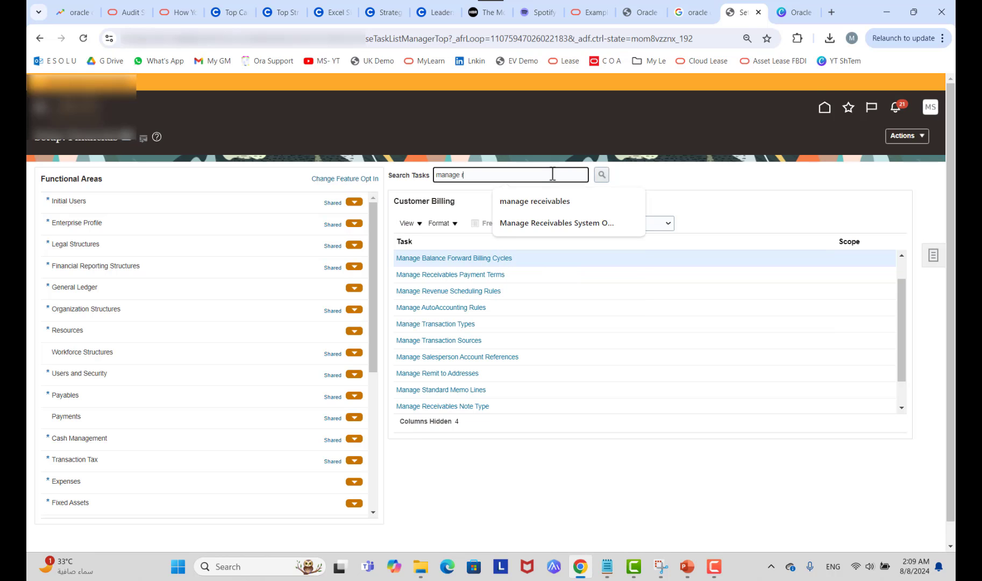
text(eceiva)
key(Return)
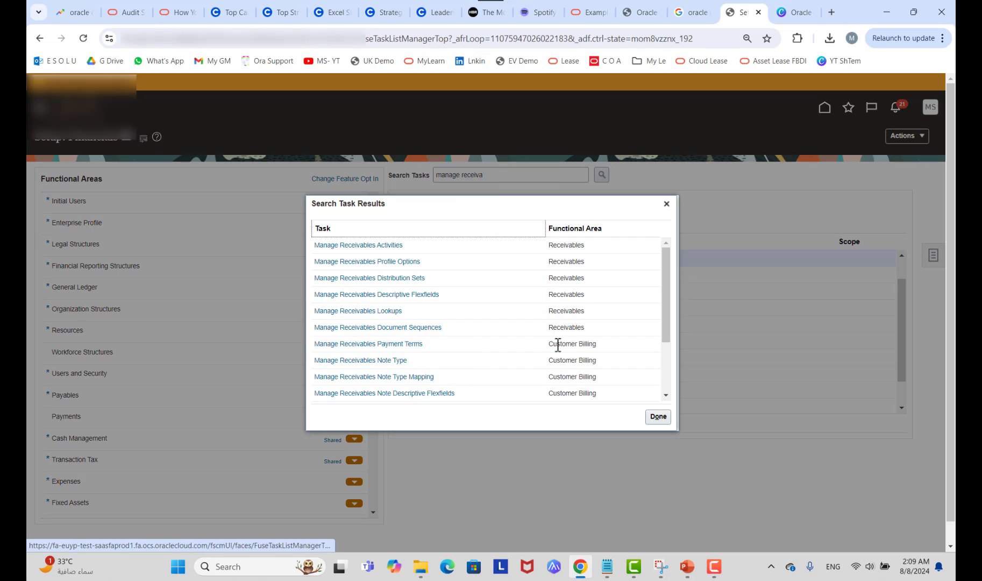
click(404, 344)
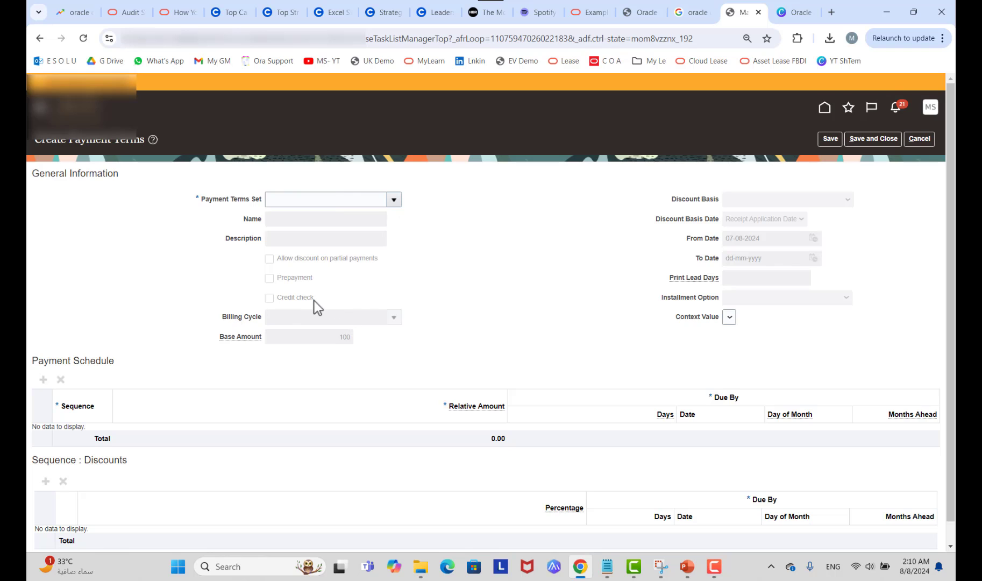
Step: Choose the AM_SET payment terms set and enter 30 days as the new payment term's name
click(394, 201)
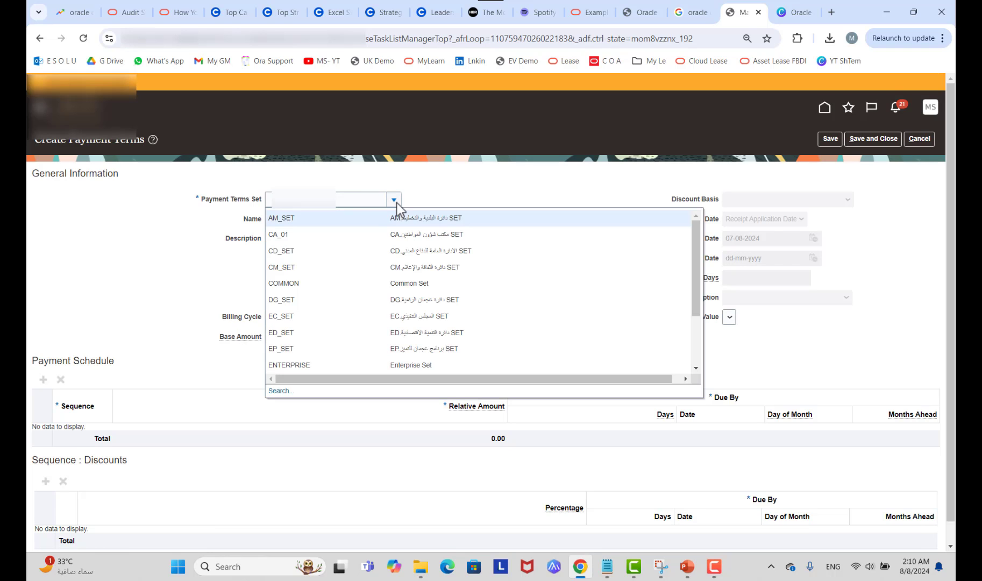
click(344, 224)
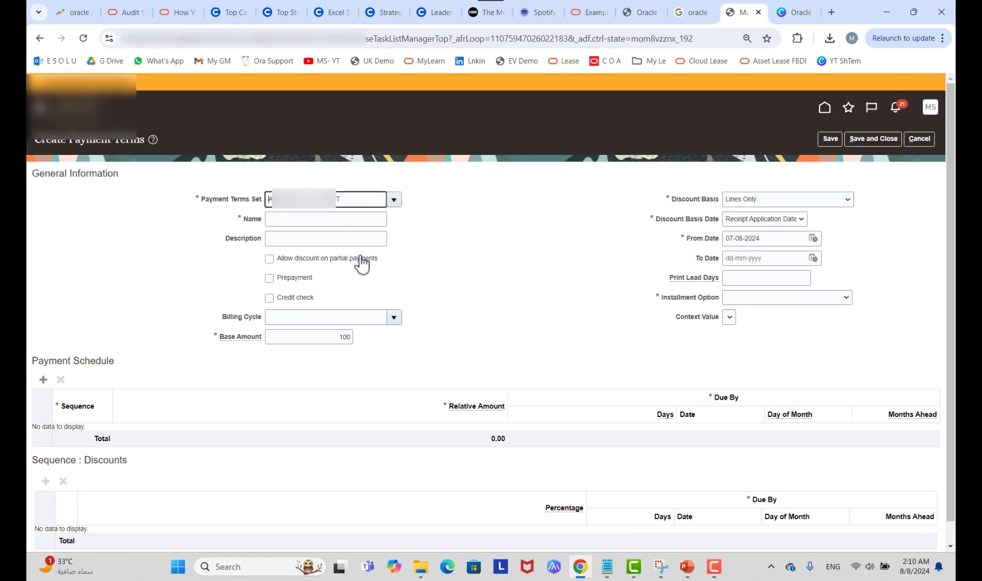
click(323, 220)
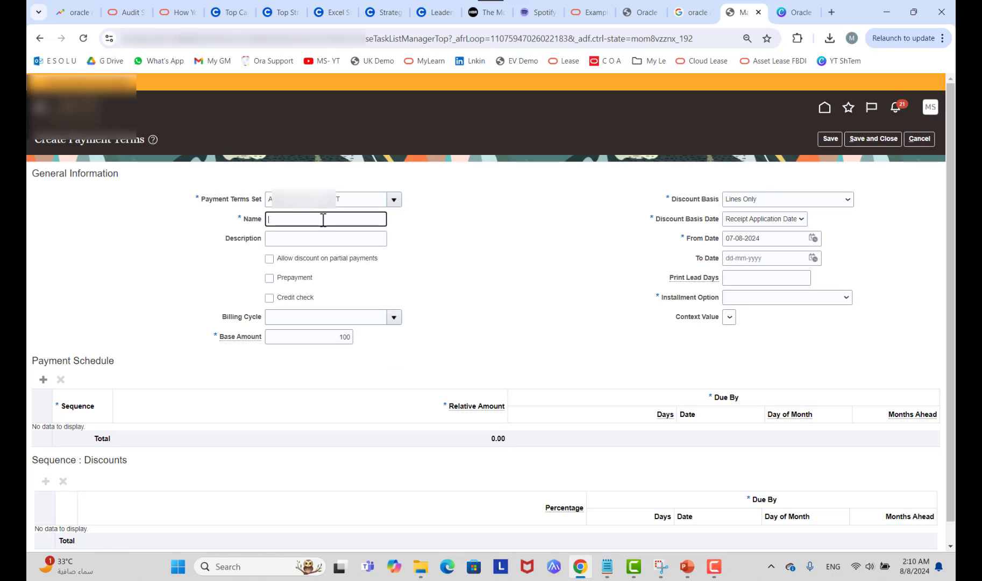
text(30 days)
click(318, 237)
click(291, 262)
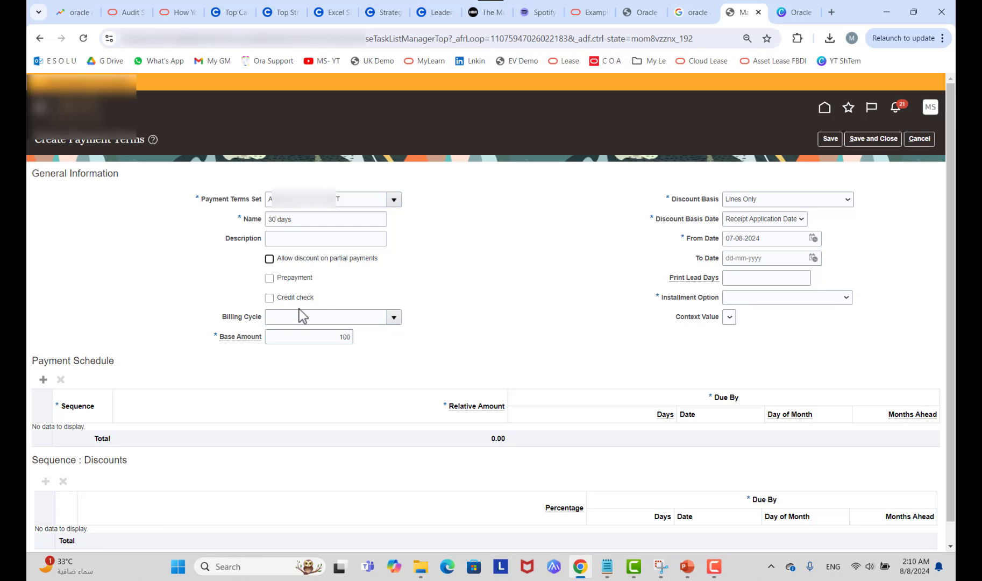
Step: Attach the FD billing cycle to the payment term and cancel the creation of the term
click(395, 321)
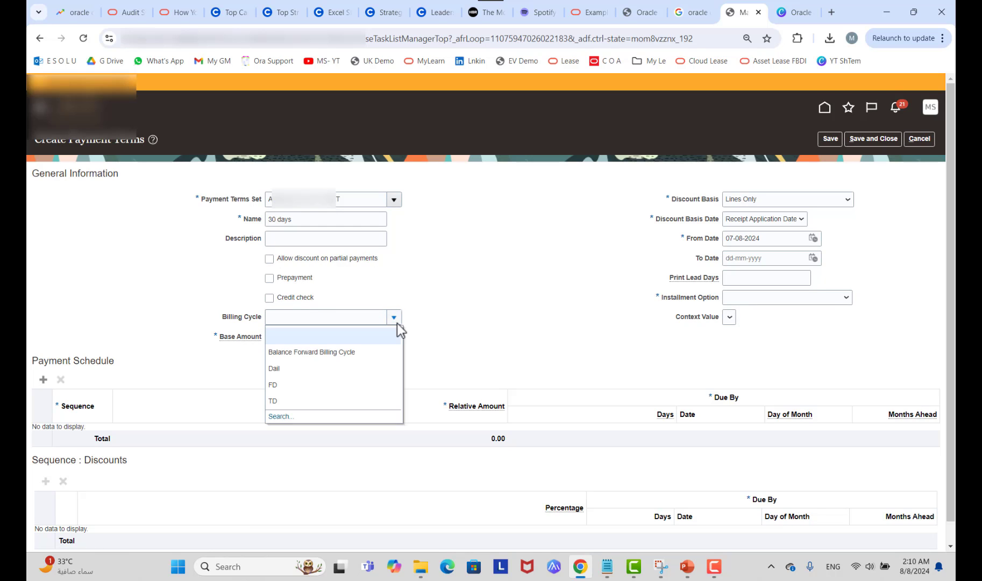
click(307, 383)
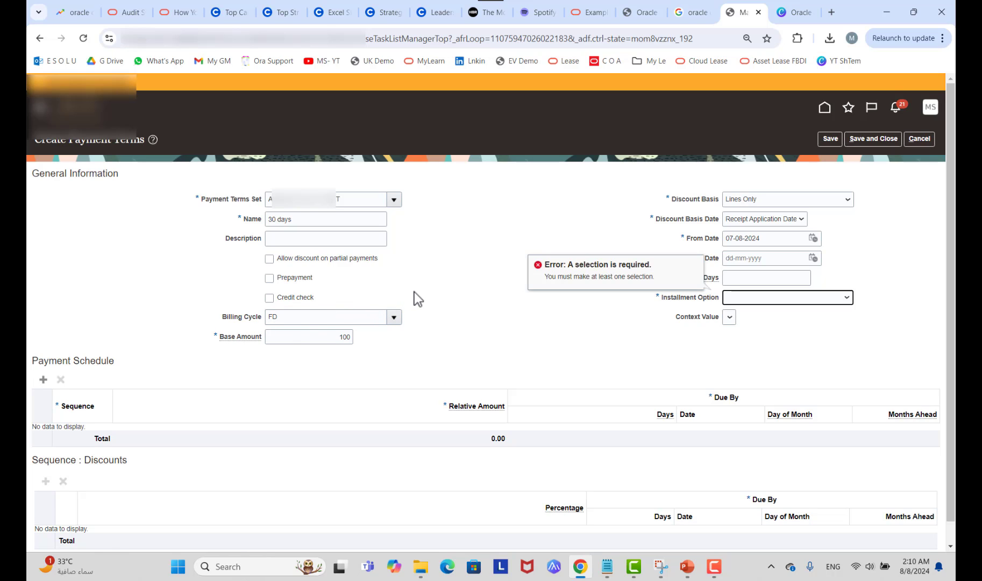
click(919, 139)
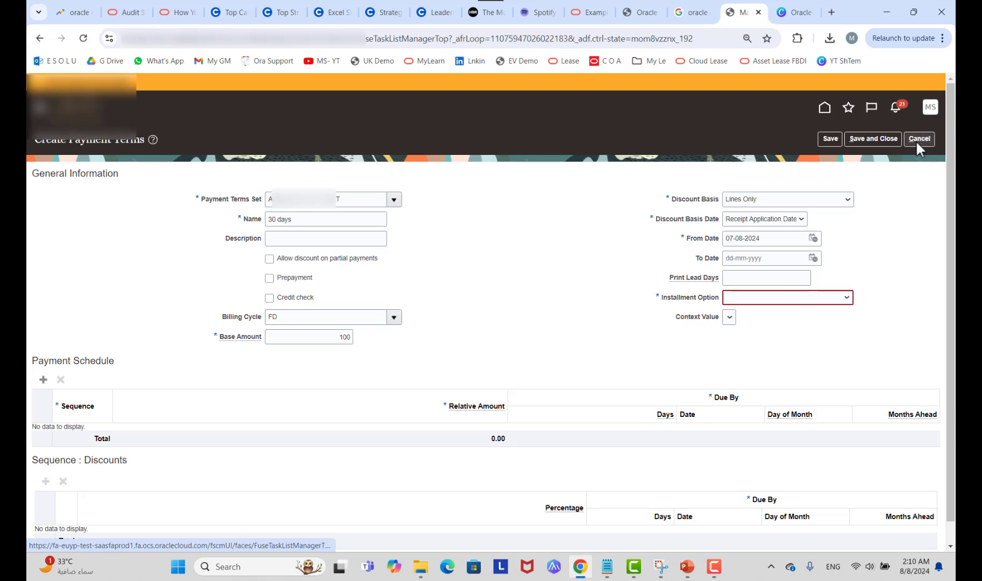
Step: Switch to the Setup Steps presentation and examine the instructions for creating a balance-forward-enabled customer profile class
key(alt+Tab)
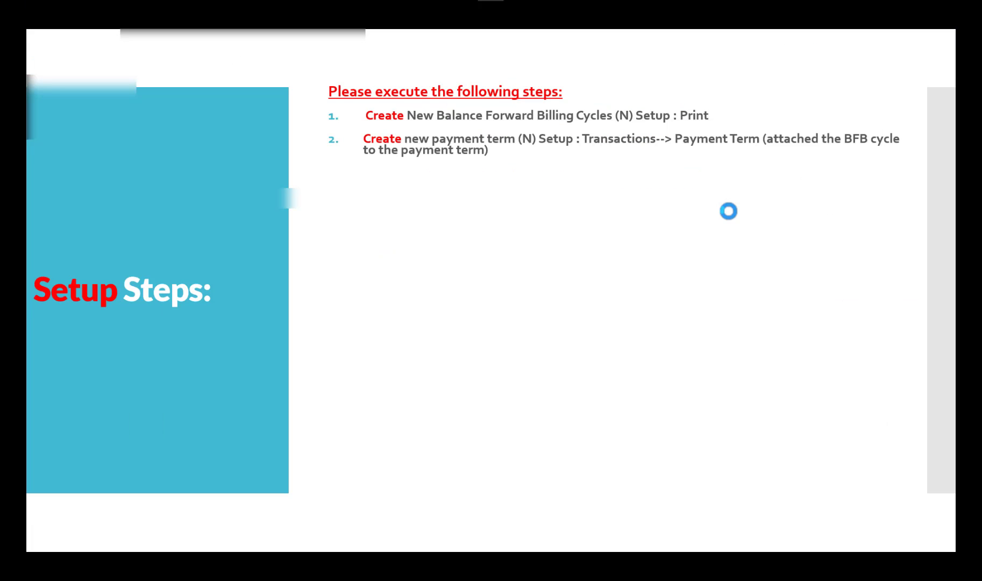
click(728, 211)
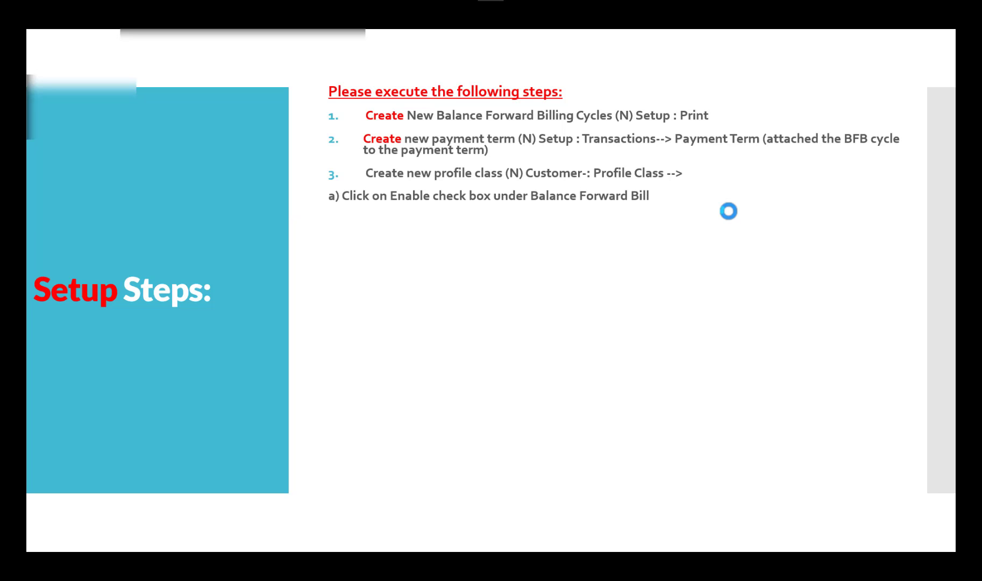
click(728, 211)
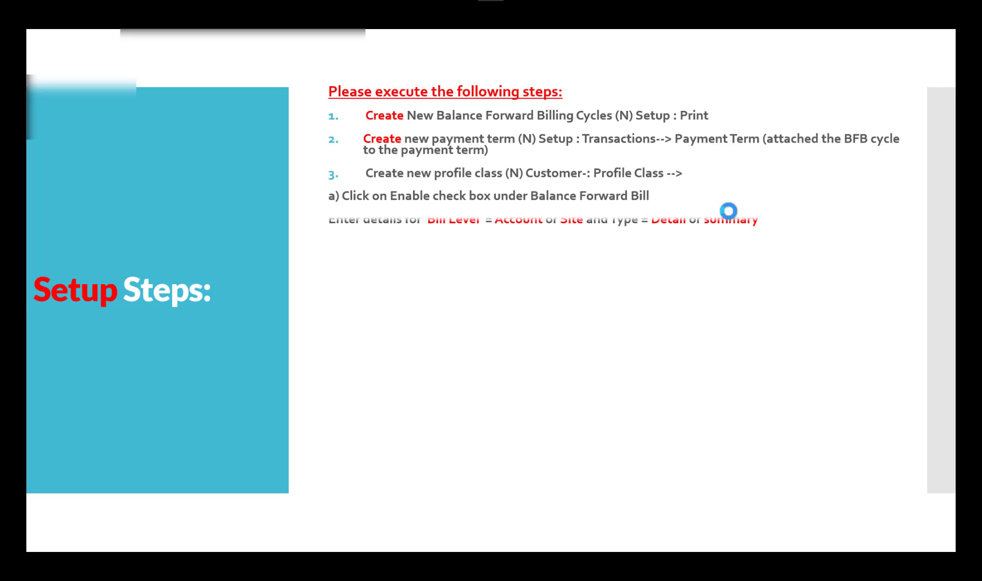
click(728, 210)
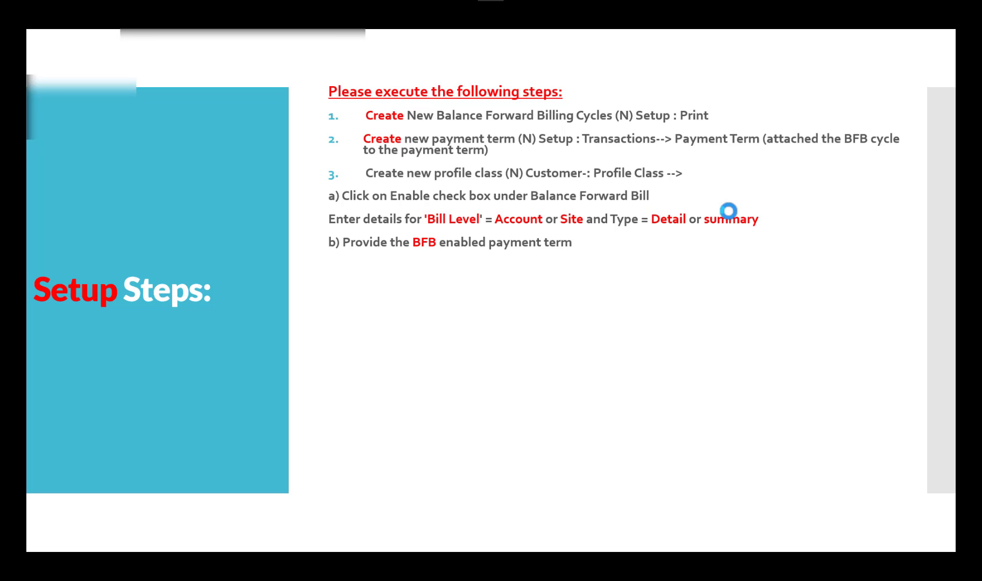
Step: Switch back to Oracle and leave the Manage Receivables Payment Terms page for the setup task list
key(alt+Tab)
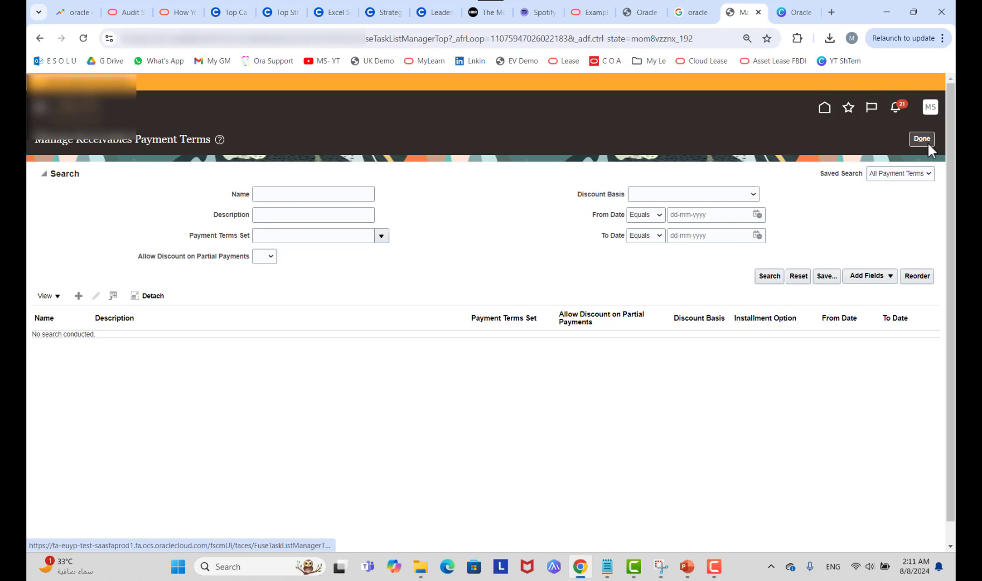
click(925, 141)
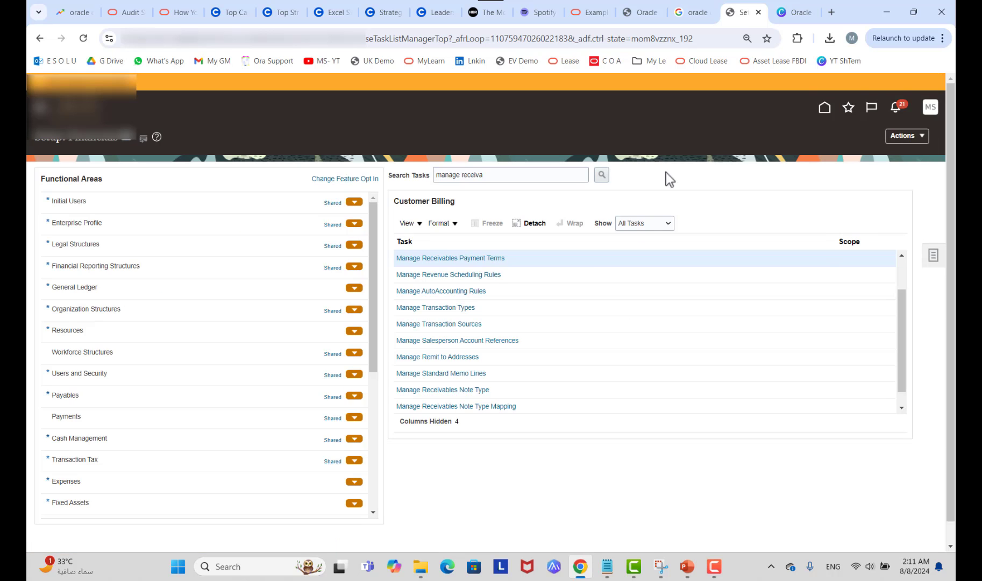
Step: Return to the Oracle home page and open the Billing work area of Receivables
click(825, 108)
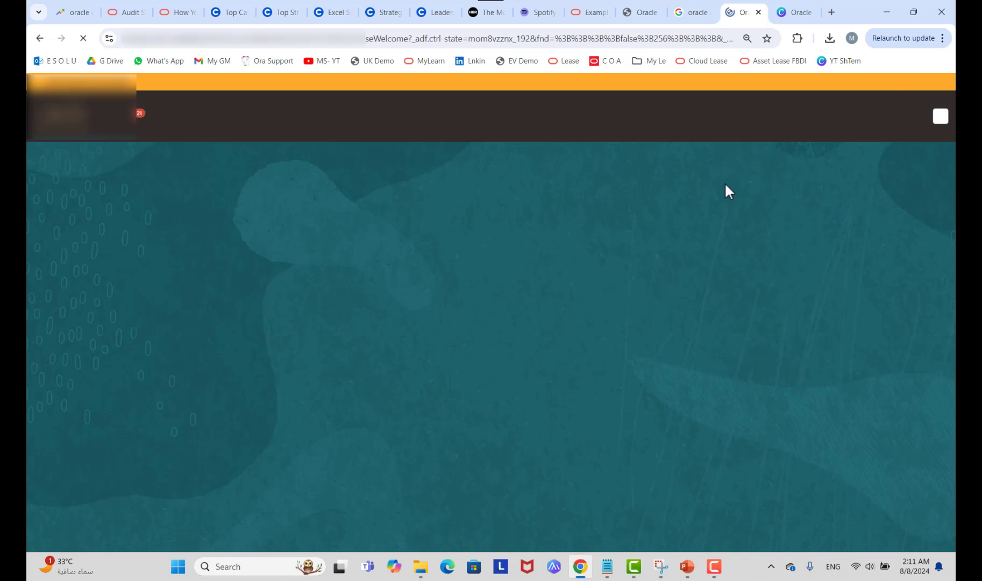
click(797, 220)
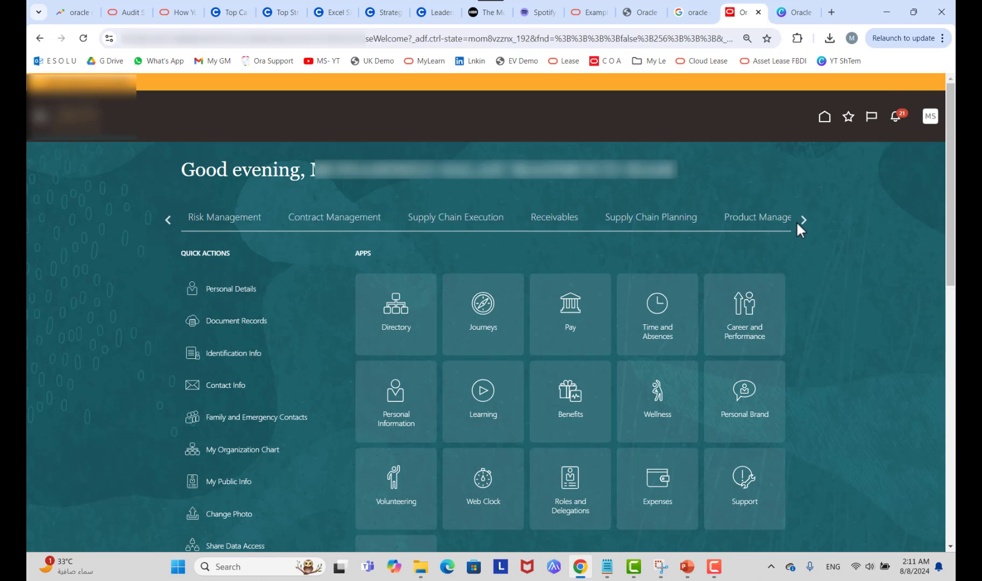
click(367, 220)
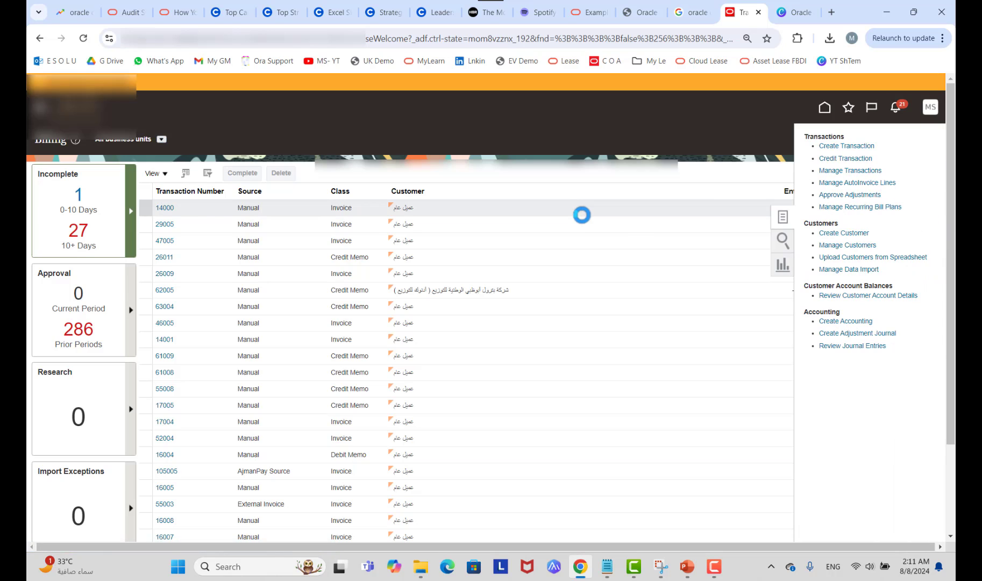
Step: Open Manage Customers and search for the organization name عميل عام
click(335, 248)
key(alt+shift)
text(عميل عام)
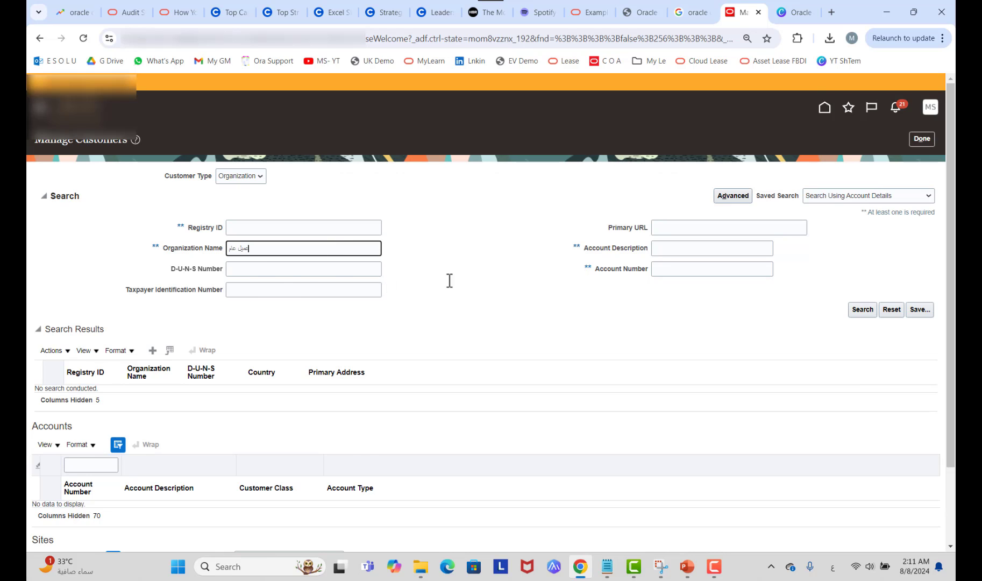
key(Return)
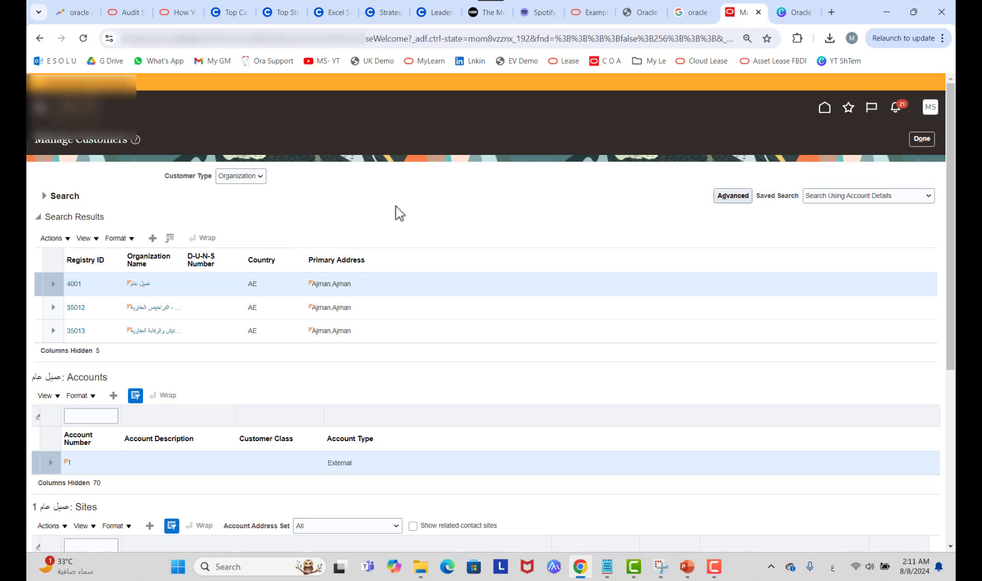
Step: Open the account of the customer عميل عام and display its profile history
scroll(256, 365, down, 3)
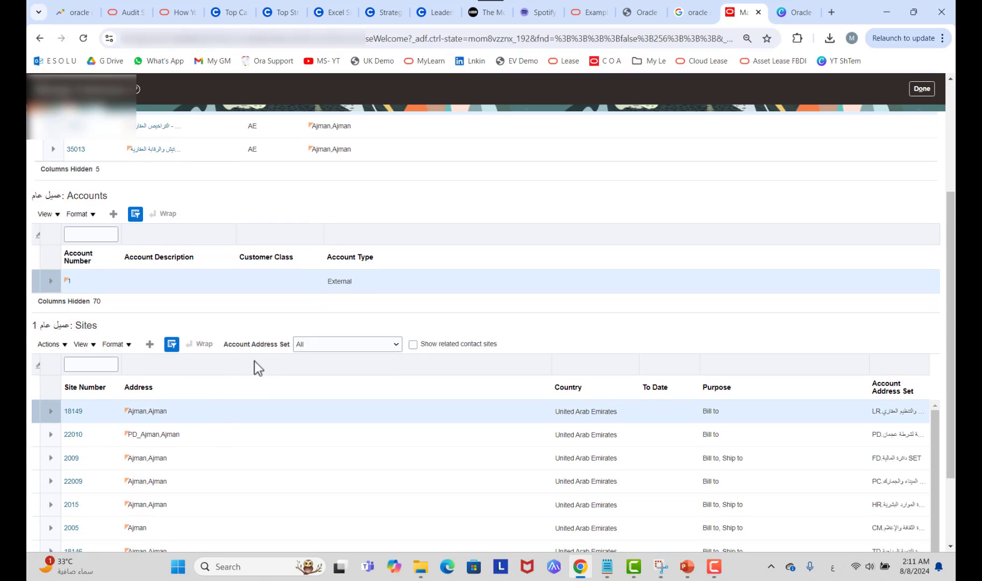
click(68, 281)
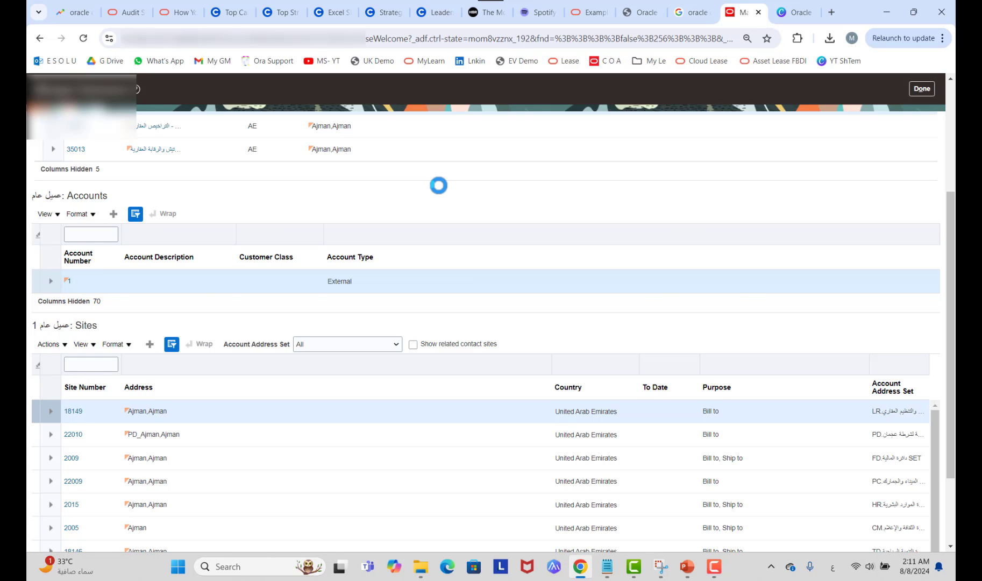
scroll(464, 276, down, 1)
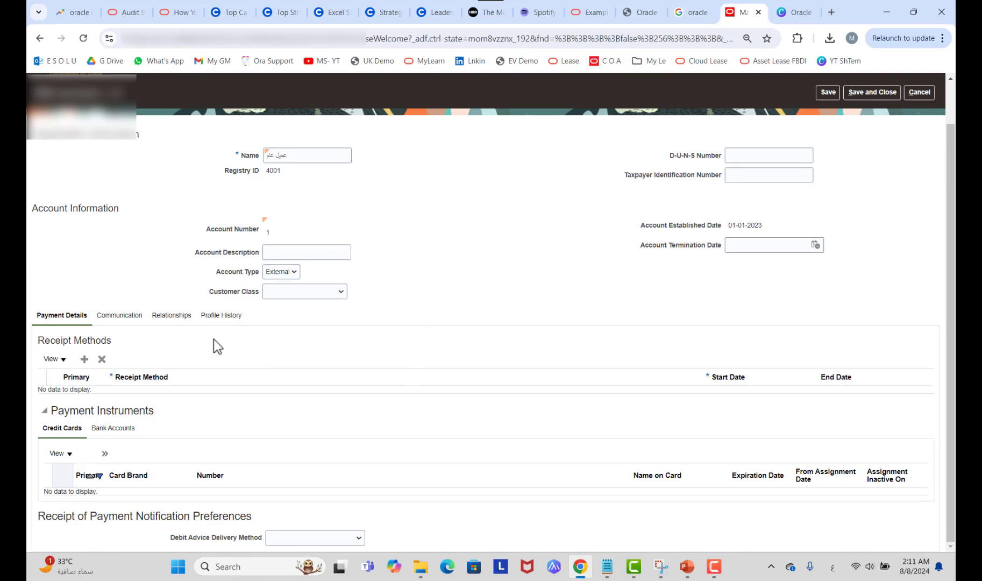
click(208, 319)
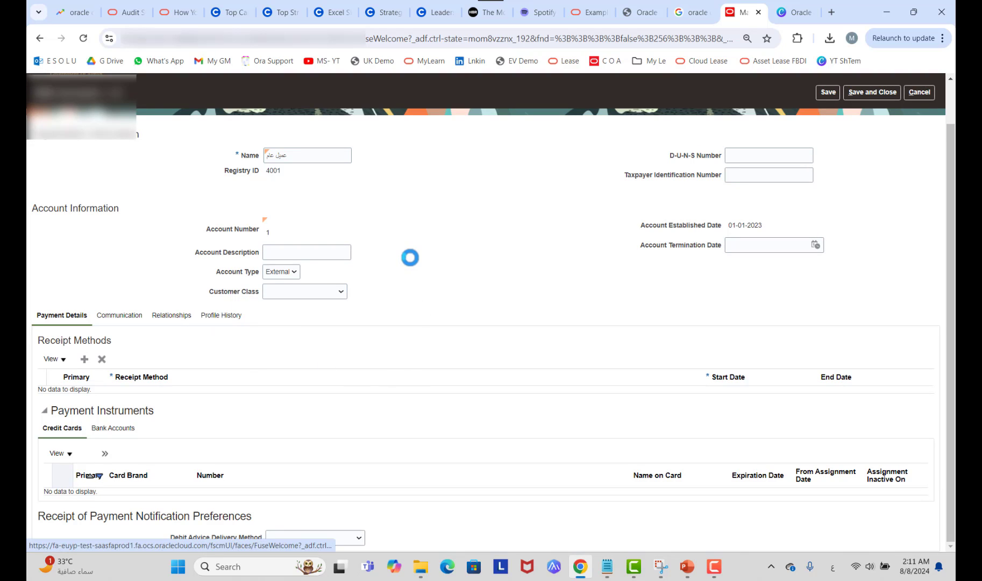
scroll(480, 267, down, 5)
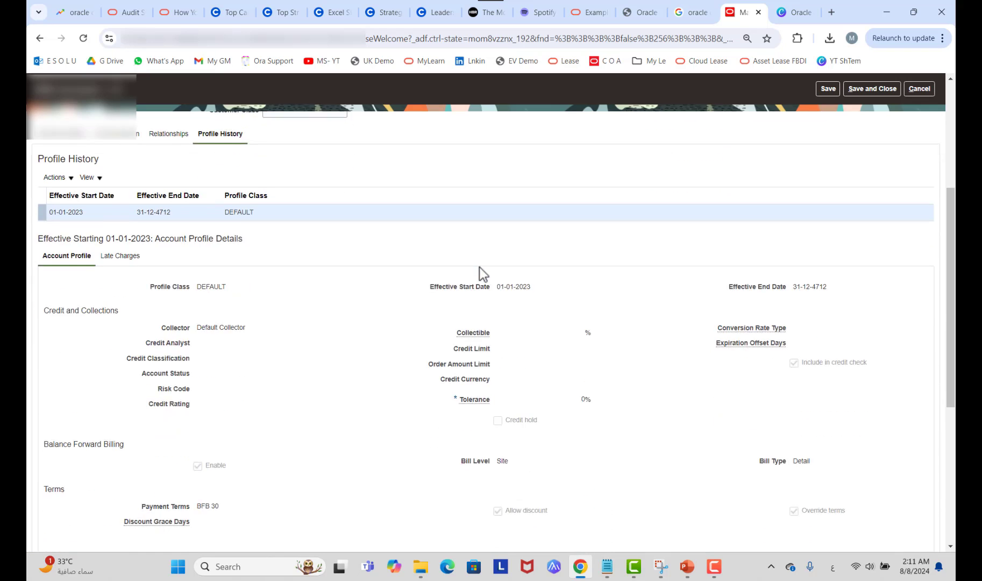
Step: Open the account's DEFAULT profile record for correction and examine the bill level and bill type options under Balance Forward Billing
scroll(140, 258, up, 2)
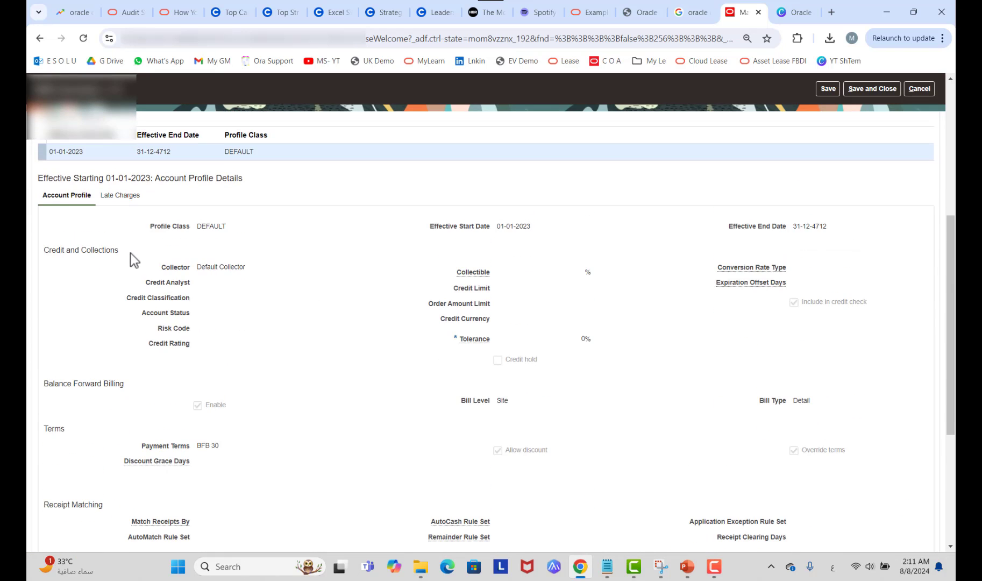
click(55, 178)
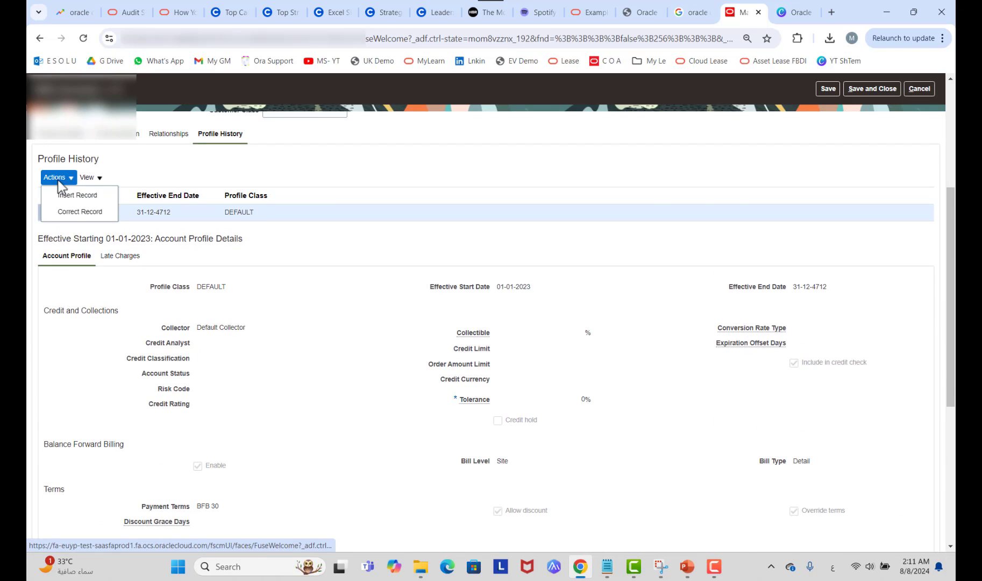
click(78, 212)
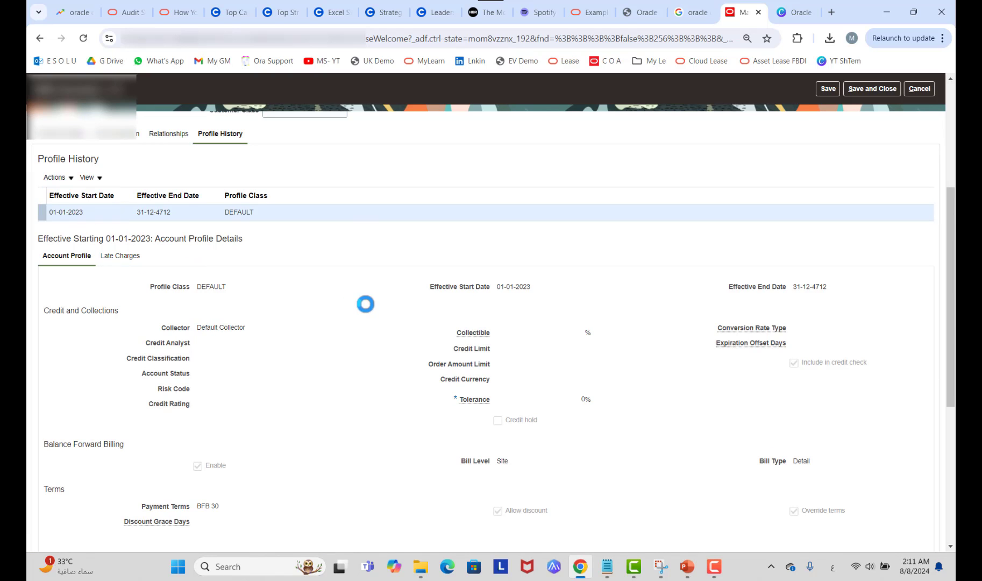
scroll(366, 304, down, 3)
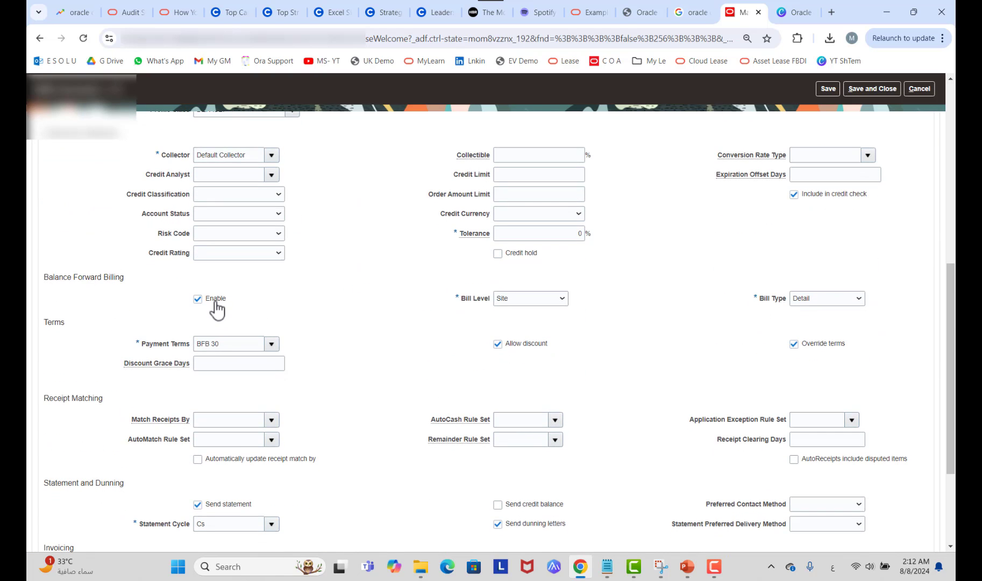
click(512, 304)
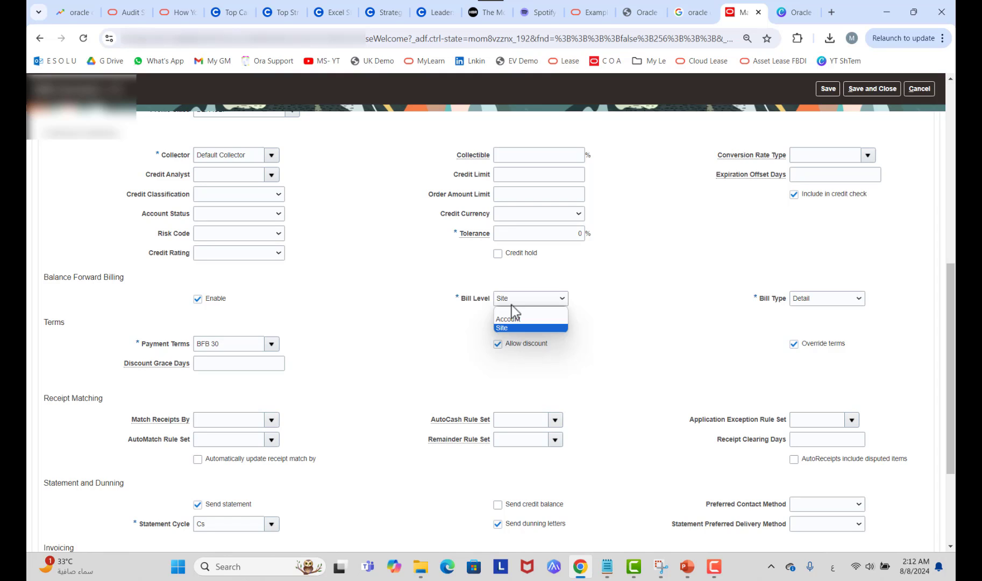
click(708, 299)
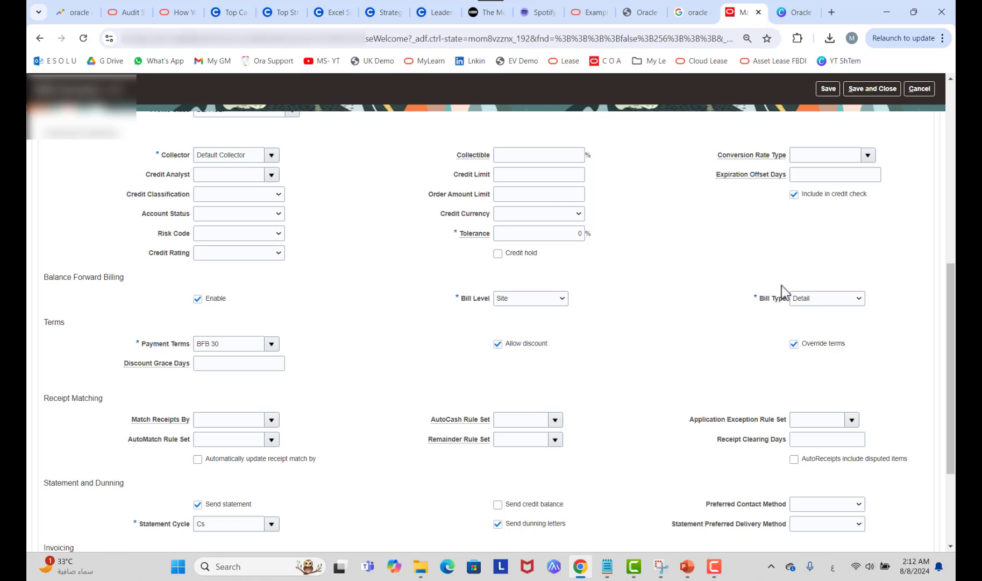
click(819, 298)
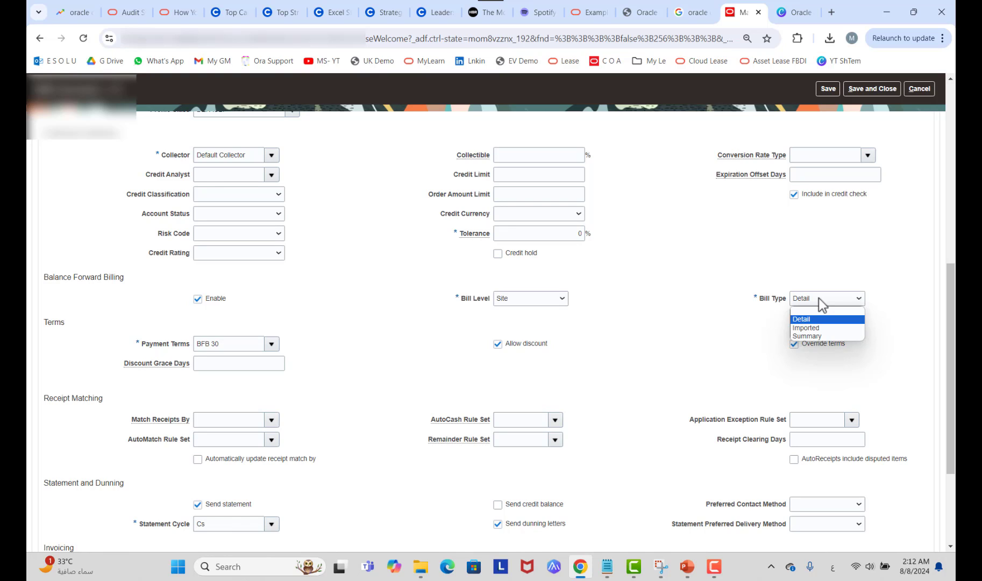
click(409, 311)
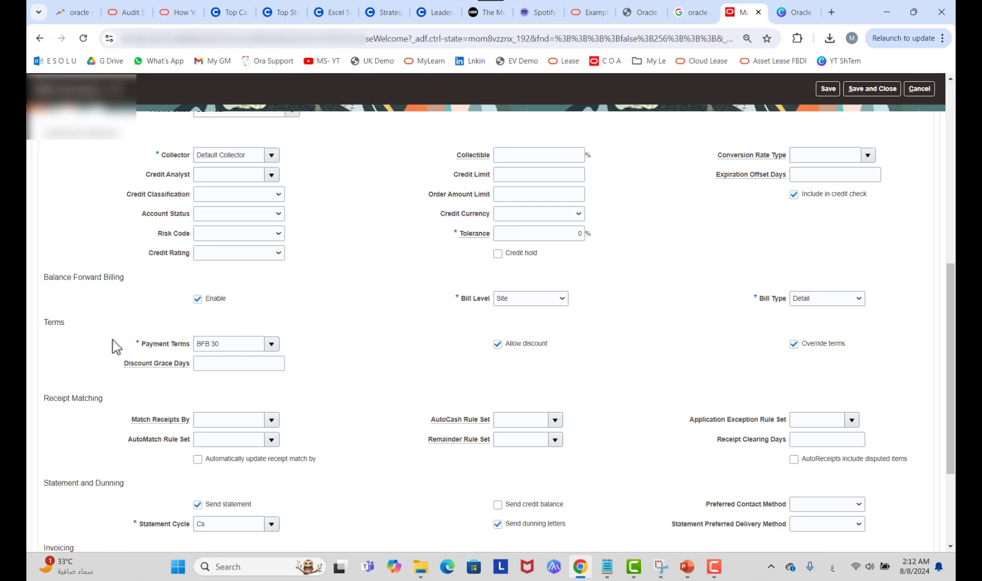
Step: Choose BFB 30 as the account profile's payment terms and cancel the account edit
click(272, 344)
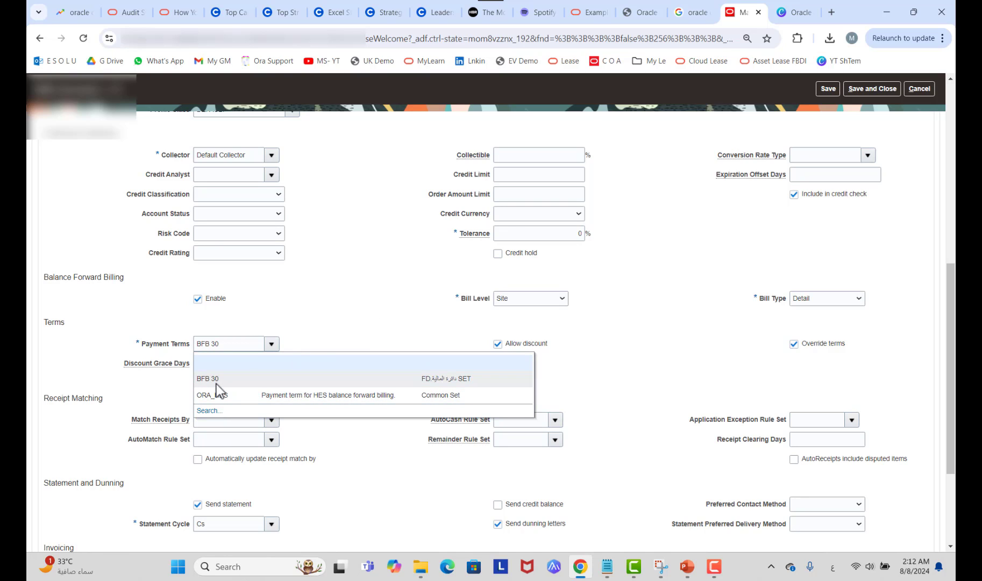
click(314, 383)
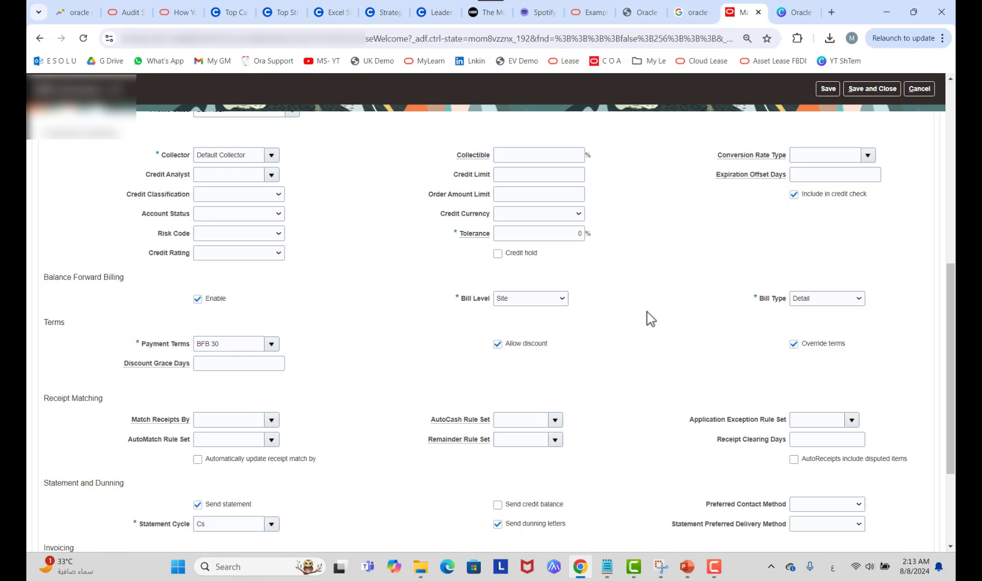
scroll(753, 275, up, 3)
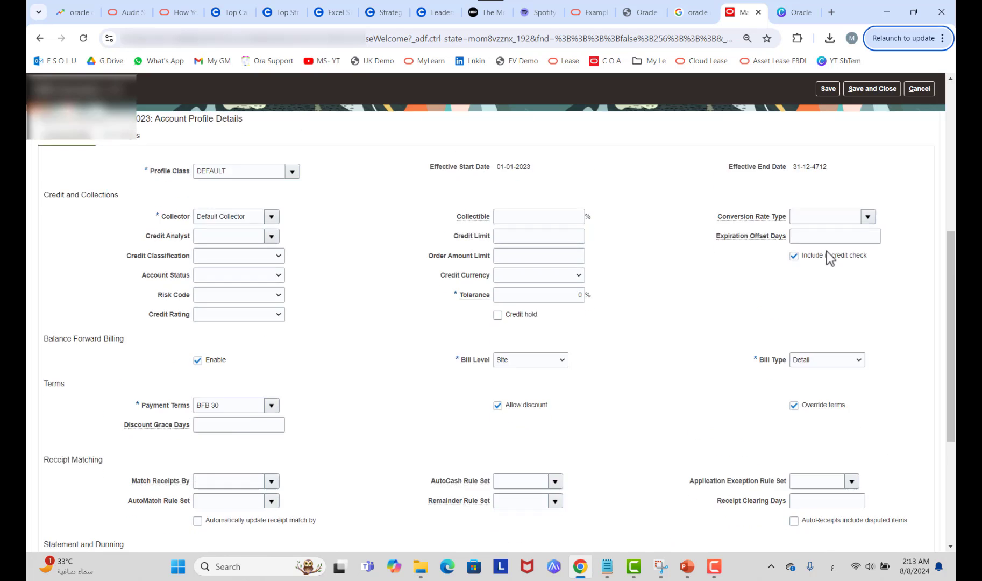
click(919, 91)
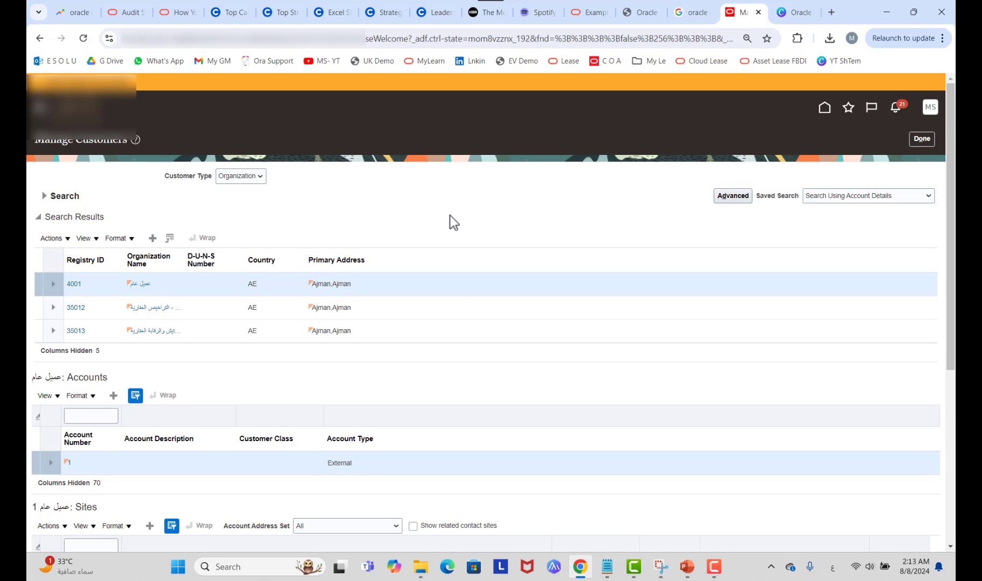
Step: Open the customer's account site in the FD_SET address set and display its profile history
scroll(452, 252, down, 2)
scroll(488, 358, down, 3)
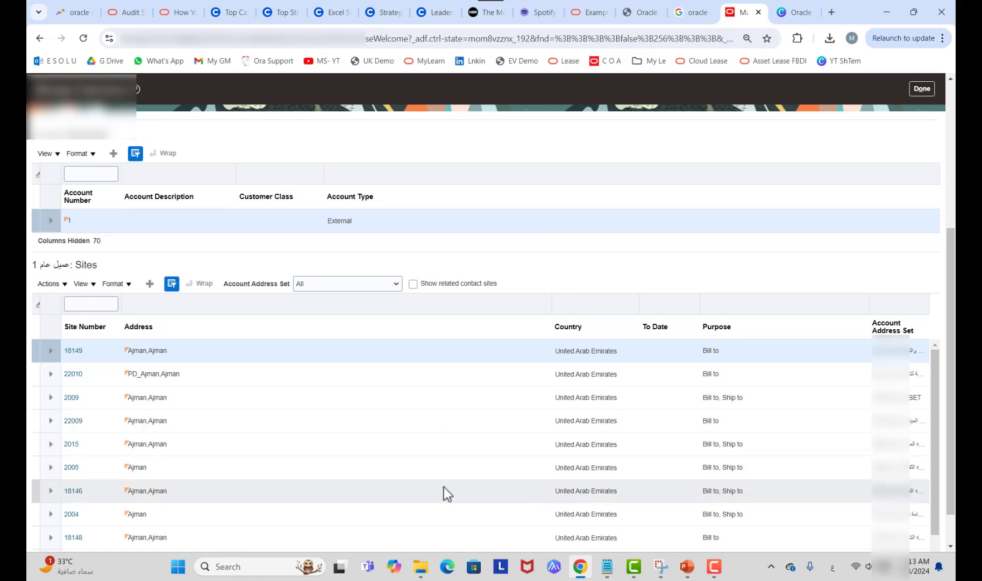
scroll(848, 419, down, 1)
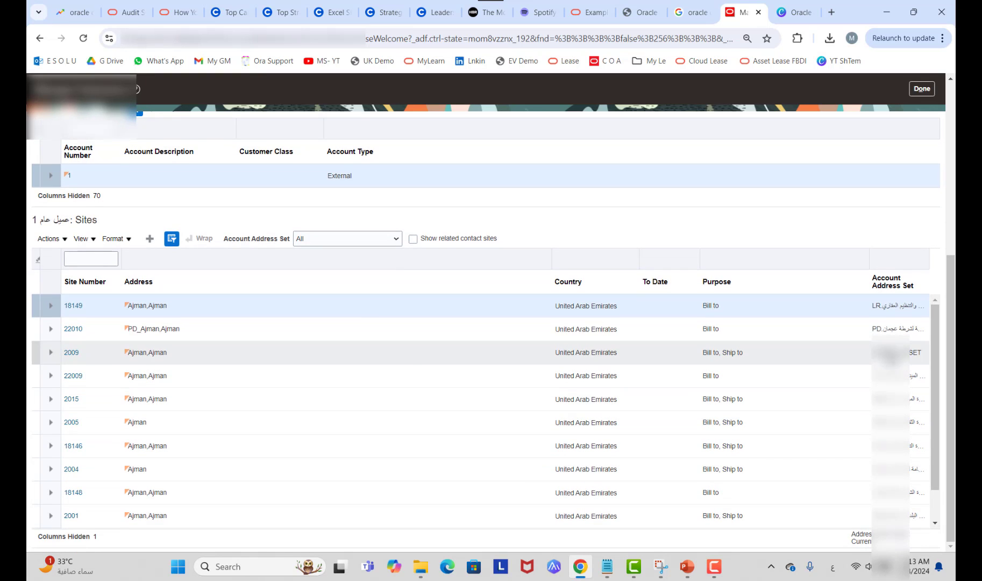
click(72, 353)
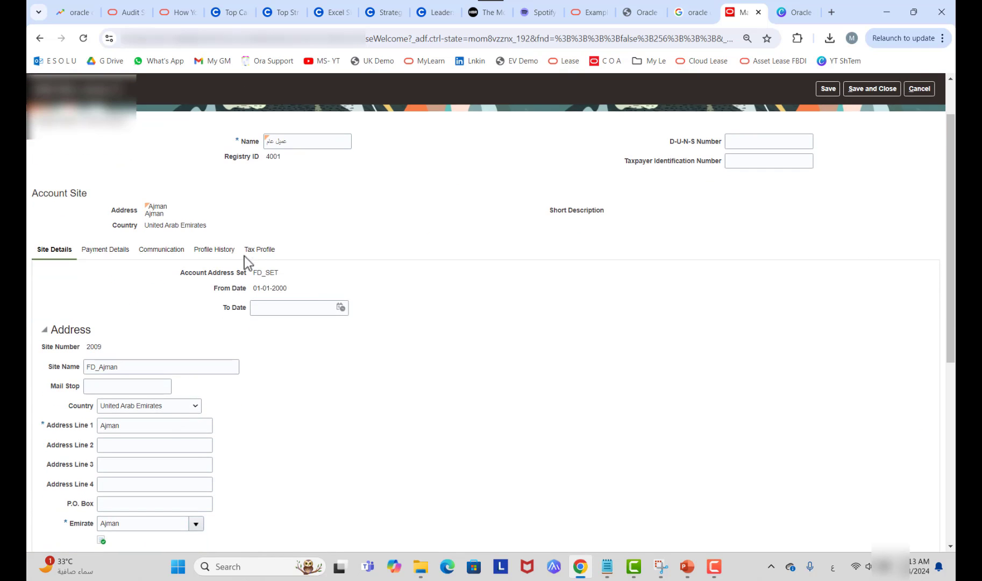
click(226, 251)
scroll(404, 254, down, 5)
scroll(109, 224, up, 2)
Step: Open the site's profile record for correction, examine its balance forward billing and payment terms settings, and cancel the edit
drag(54, 173, 43, 173)
click(130, 172)
click(58, 172)
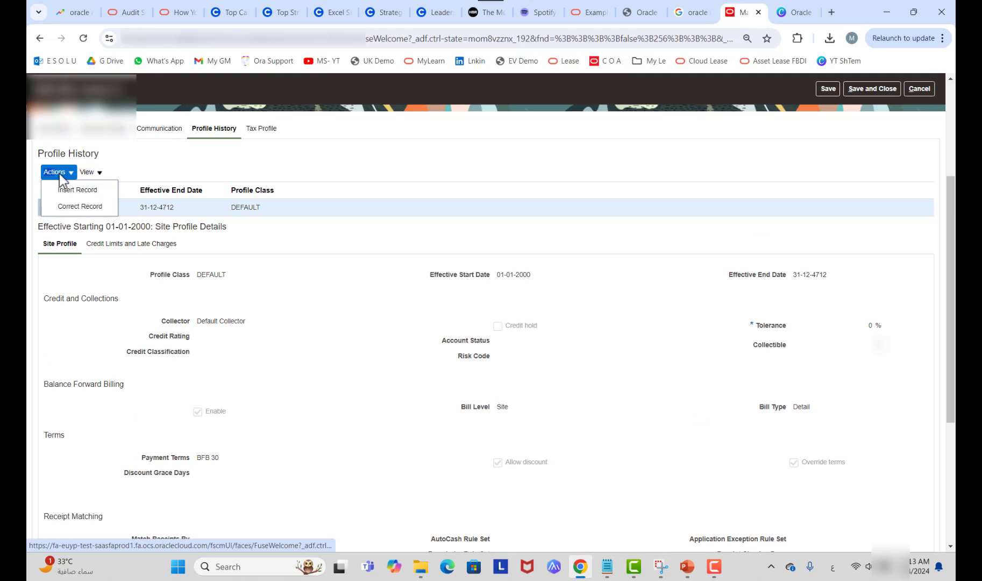
click(68, 207)
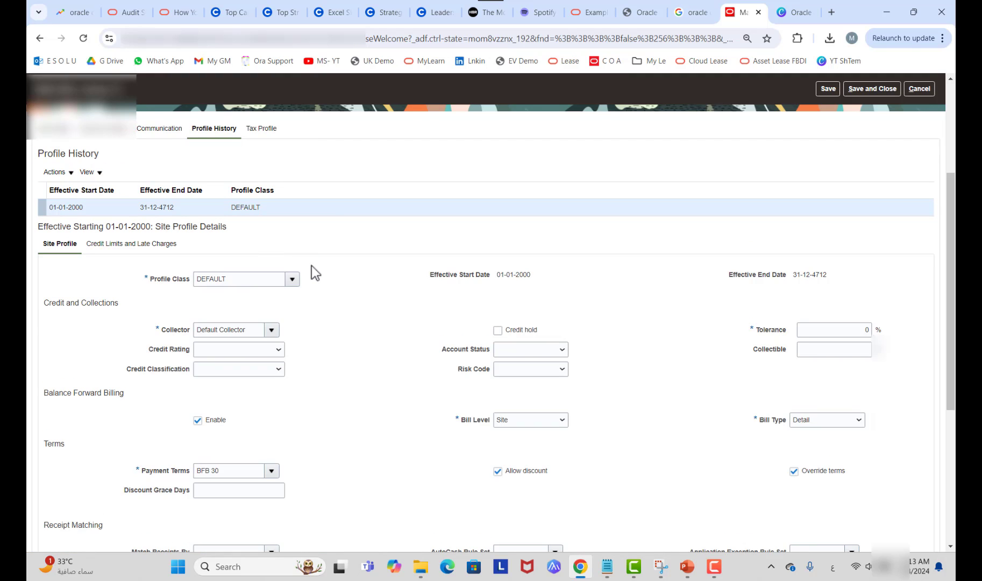
scroll(312, 266, down, 1)
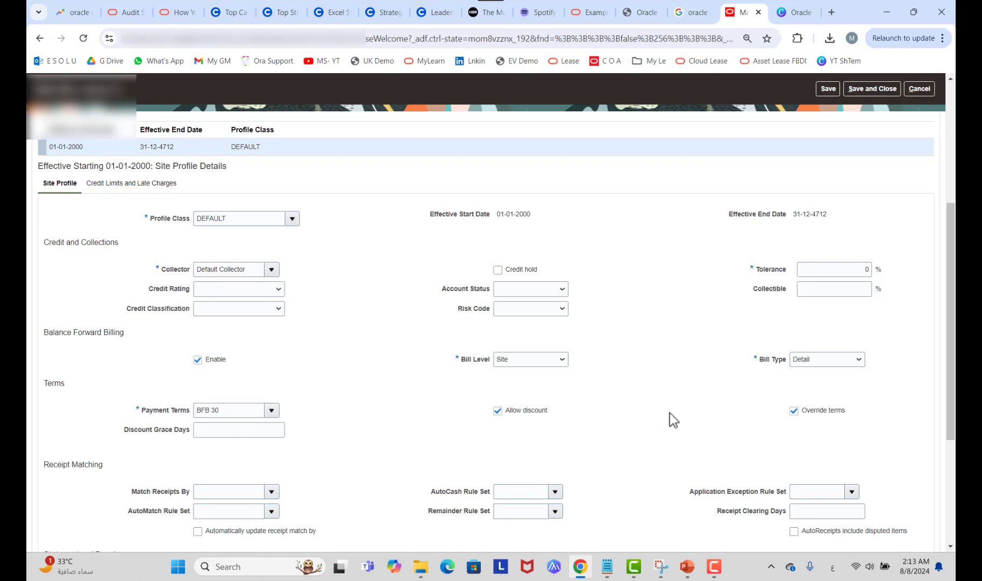
scroll(670, 413, down, 1)
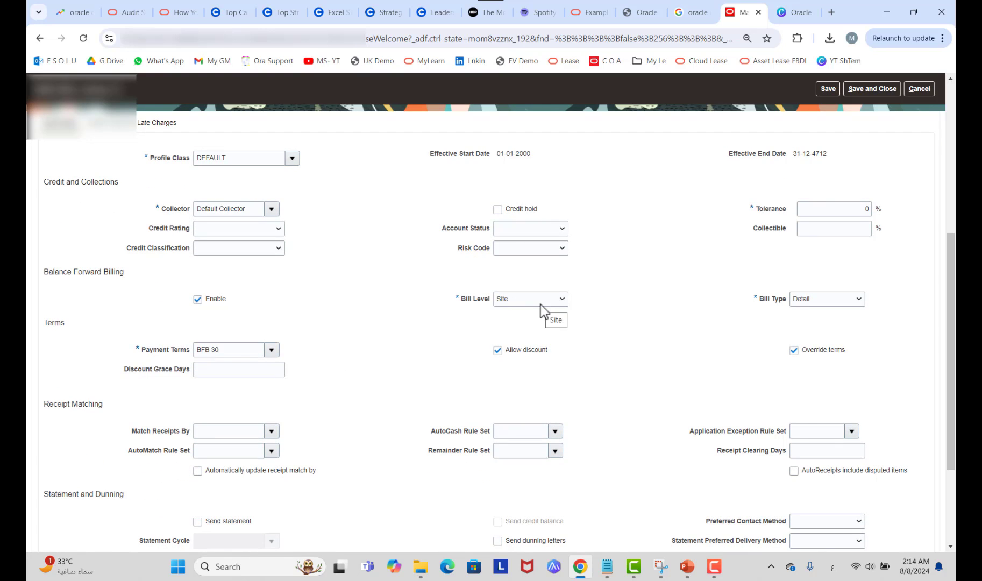
click(919, 90)
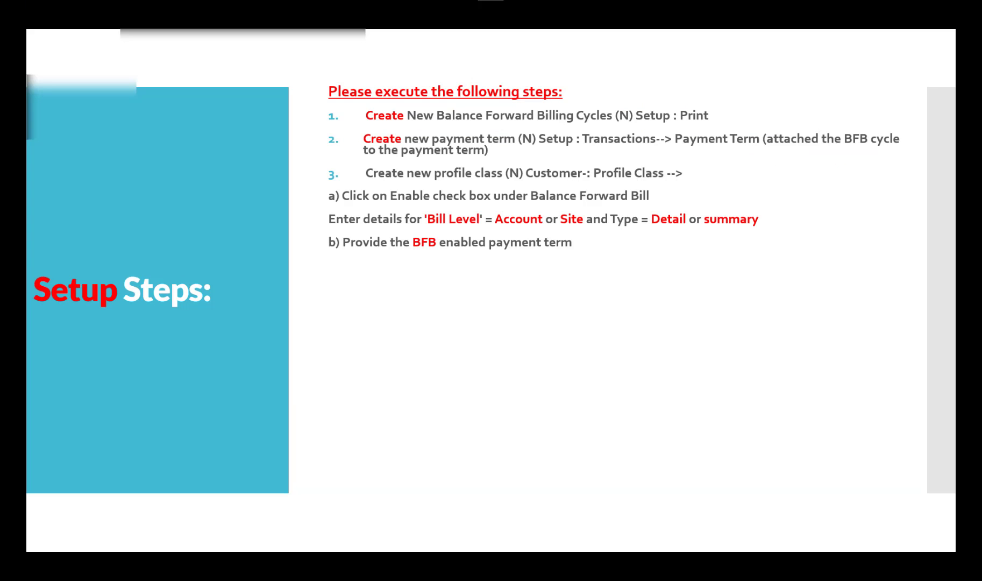
Step: Switch to the Setup Steps presentation and reveal the note about creating or enabling profile classes for BFB
key(Right)
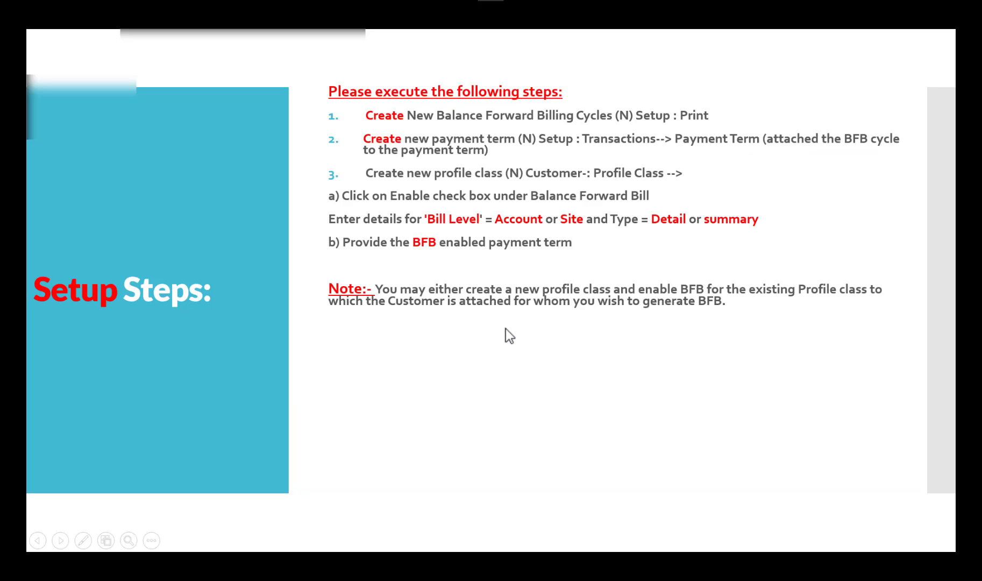
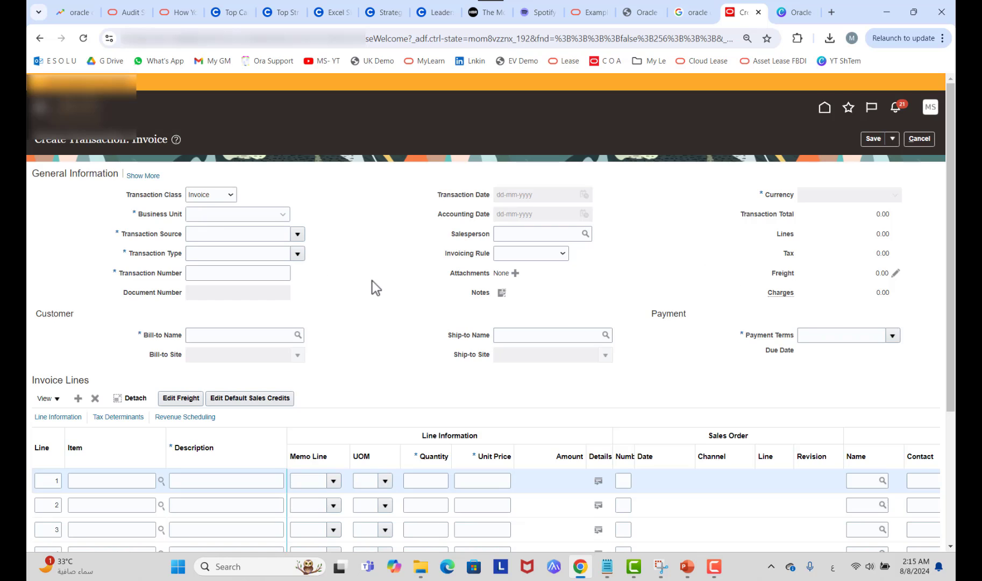
Step: Search the new invoice's payment terms by name for BFB and cancel the search without selecting a term
scroll(375, 286, down, 1)
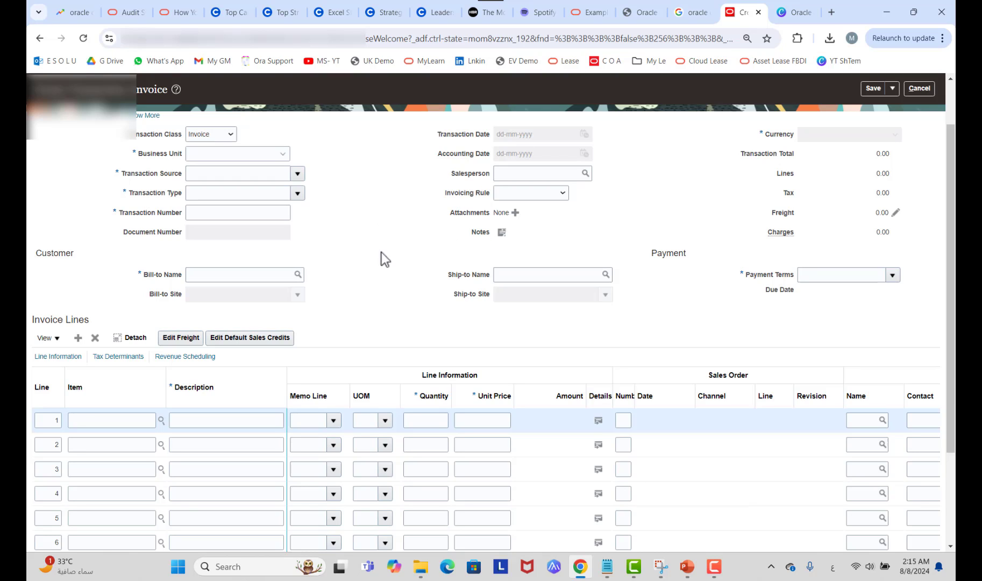
click(895, 276)
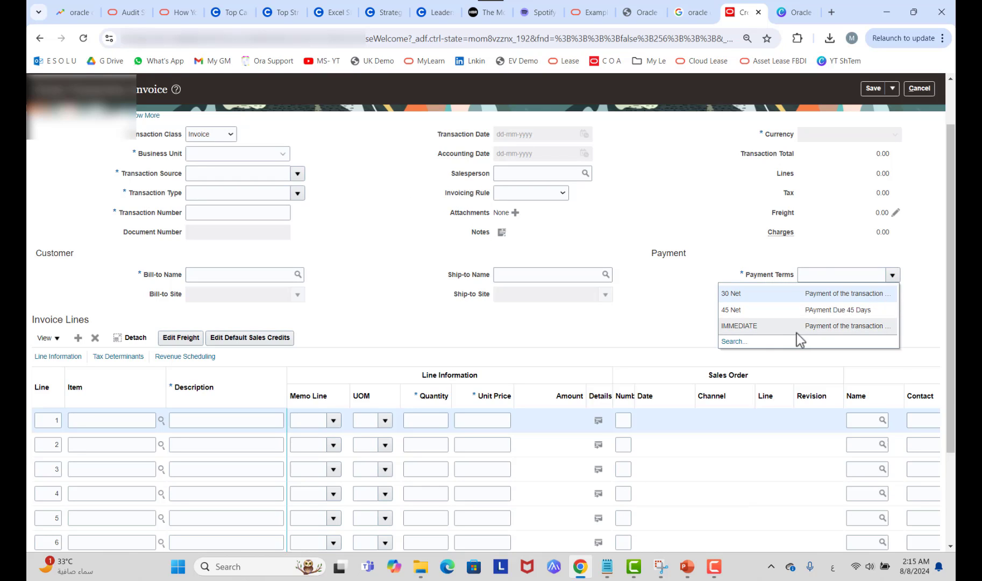
click(735, 342)
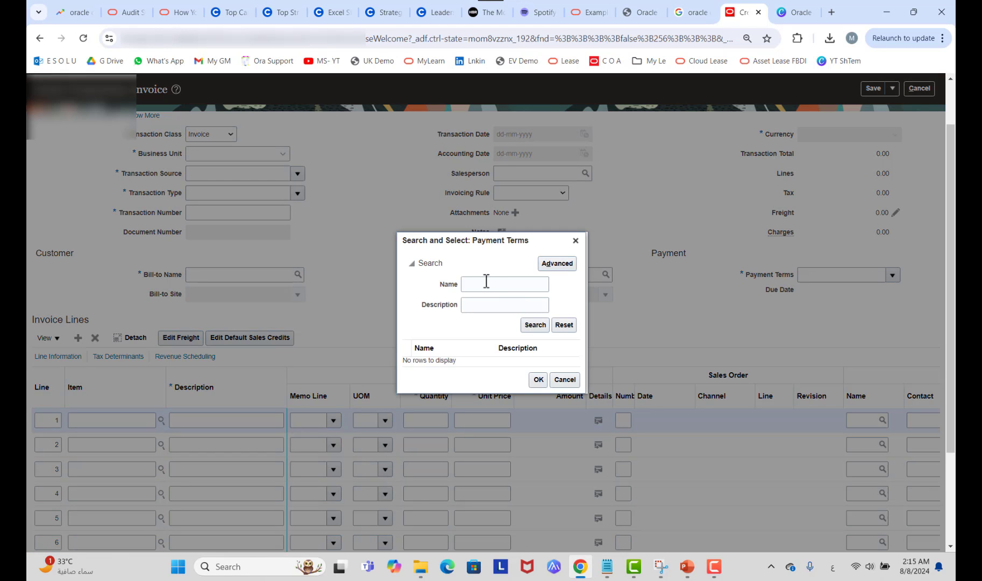
text(%)
double_click(486, 281)
key(alt+shift)
text(E)
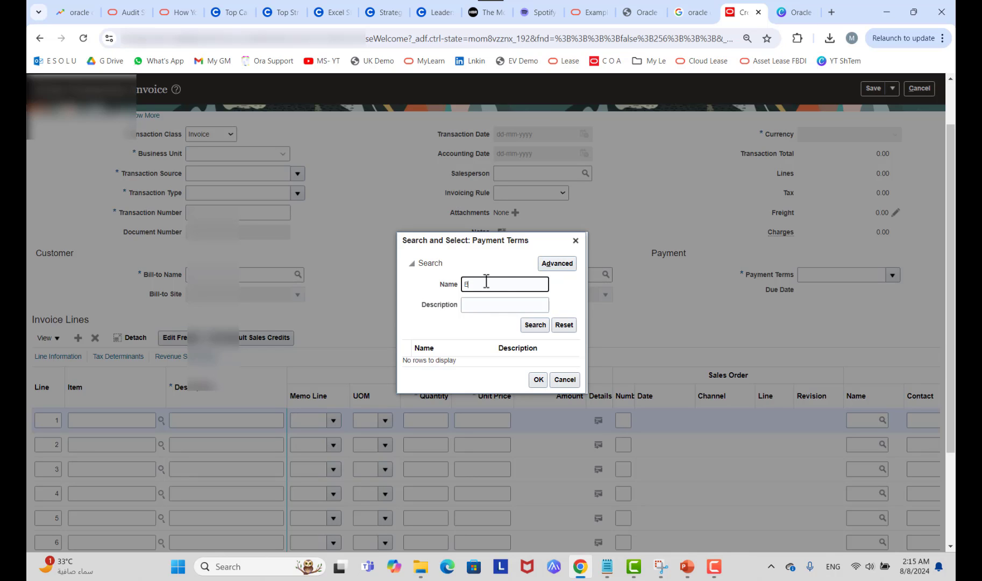
click(541, 330)
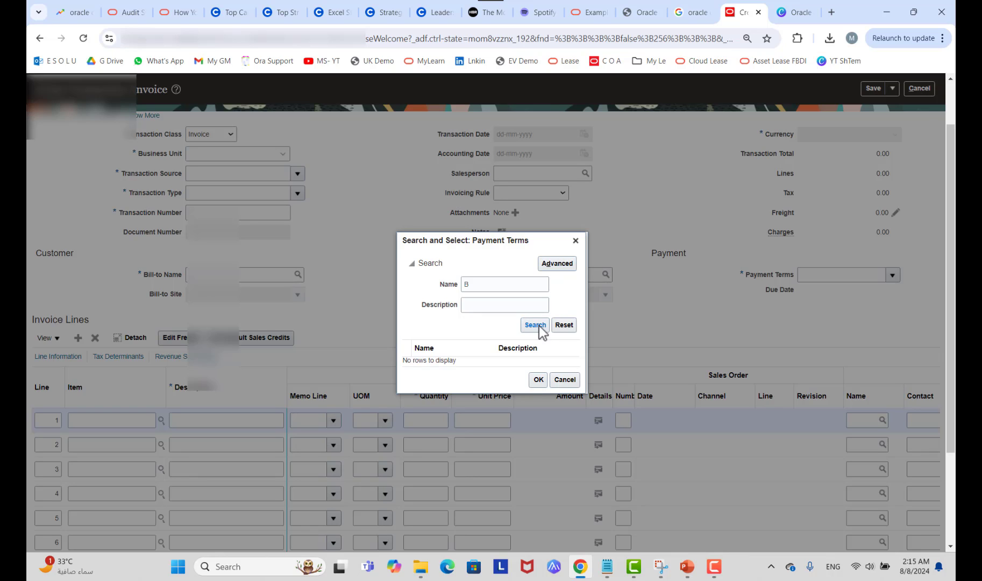
click(485, 285)
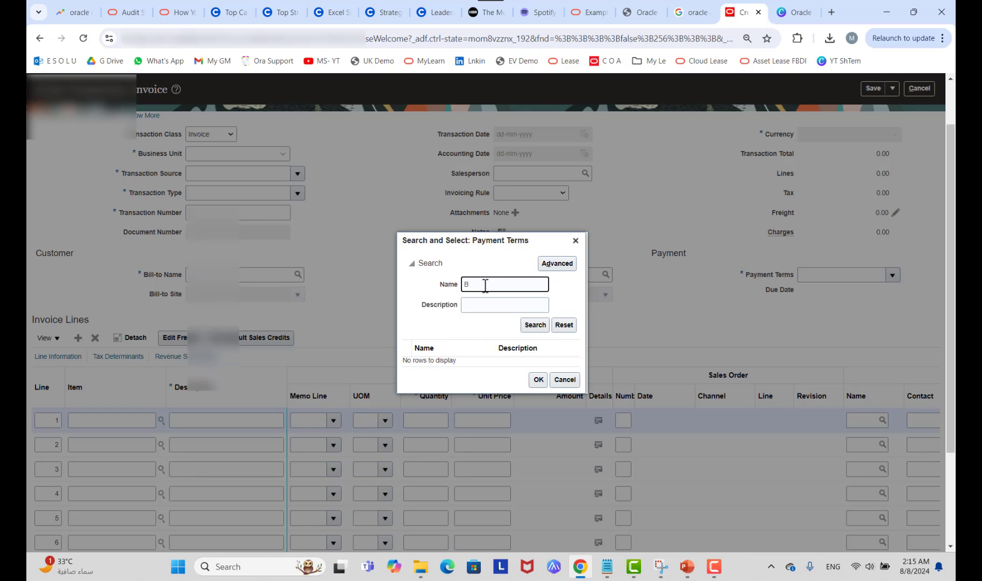
text(FB)
click(542, 326)
click(565, 379)
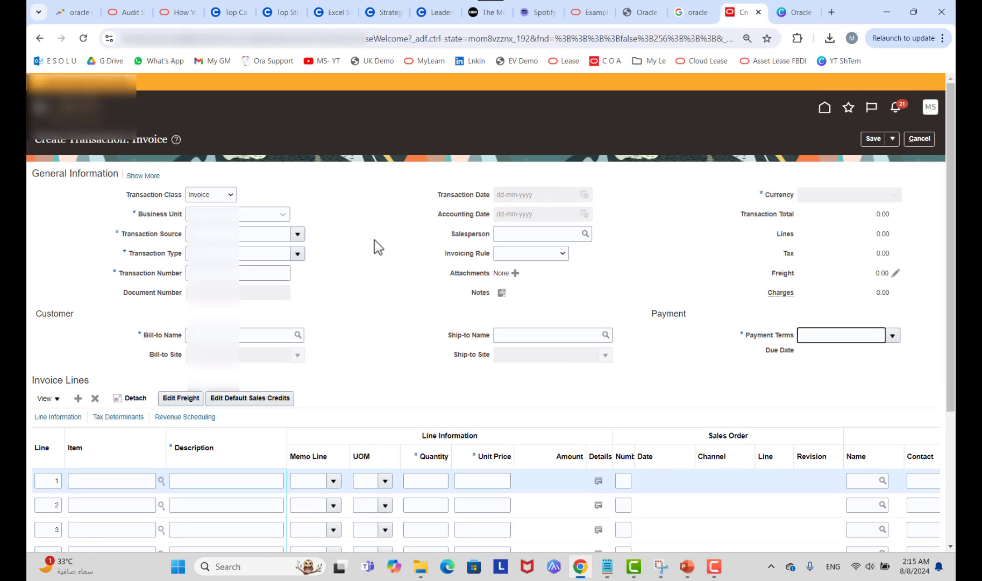
Step: Select the invoice's business unit, the Manual transaction source and the Invoice transaction type
click(258, 208)
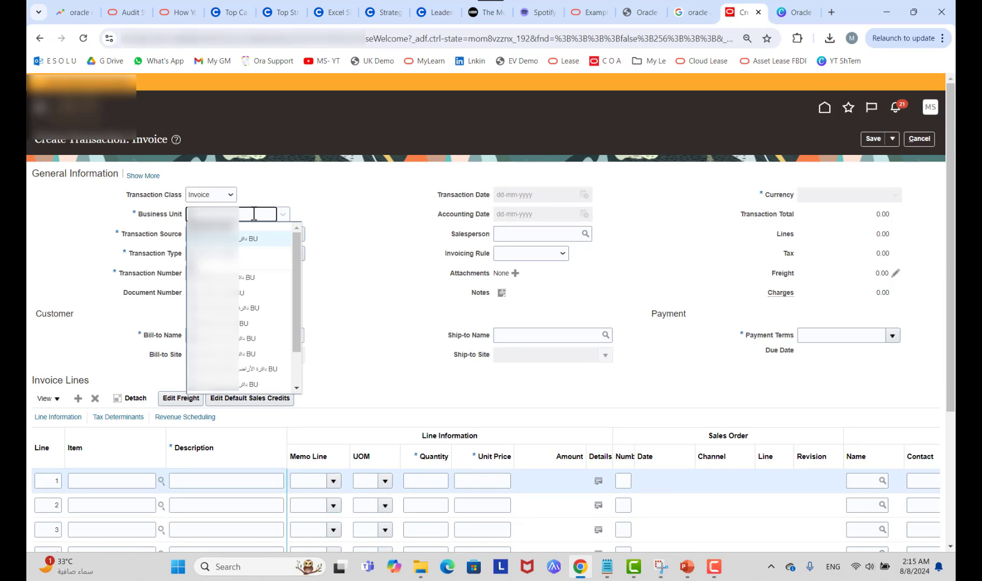
click(250, 256)
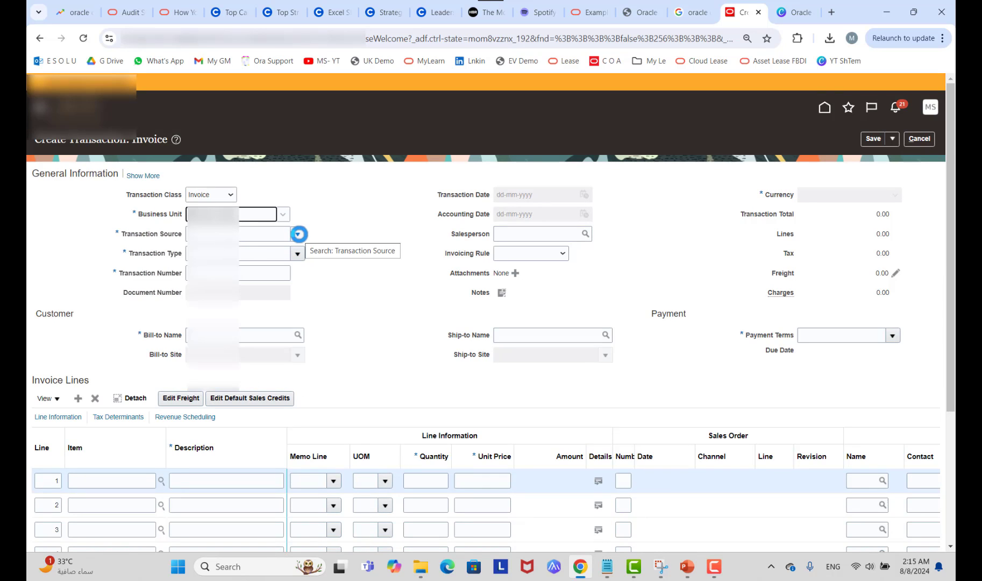
click(299, 235)
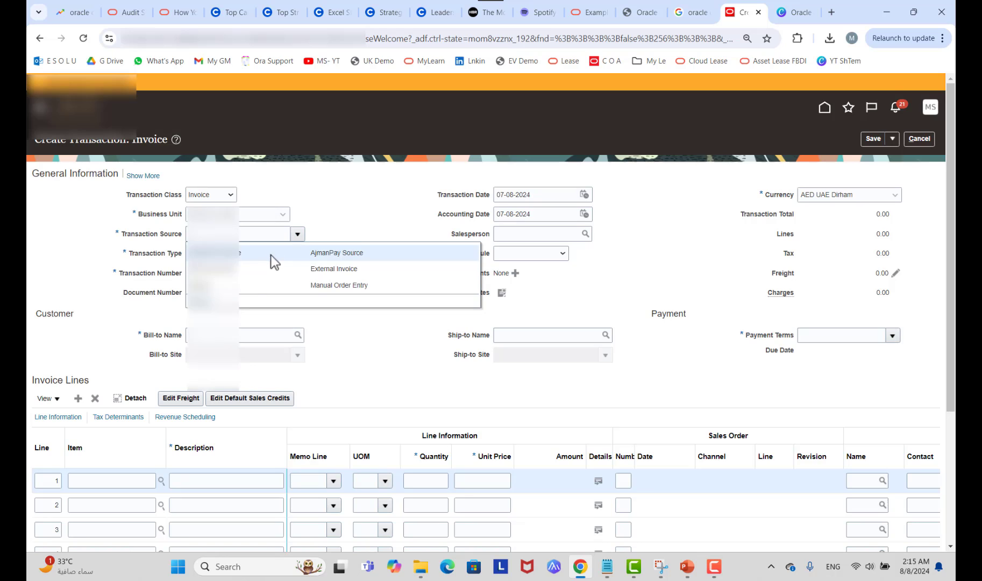
click(246, 281)
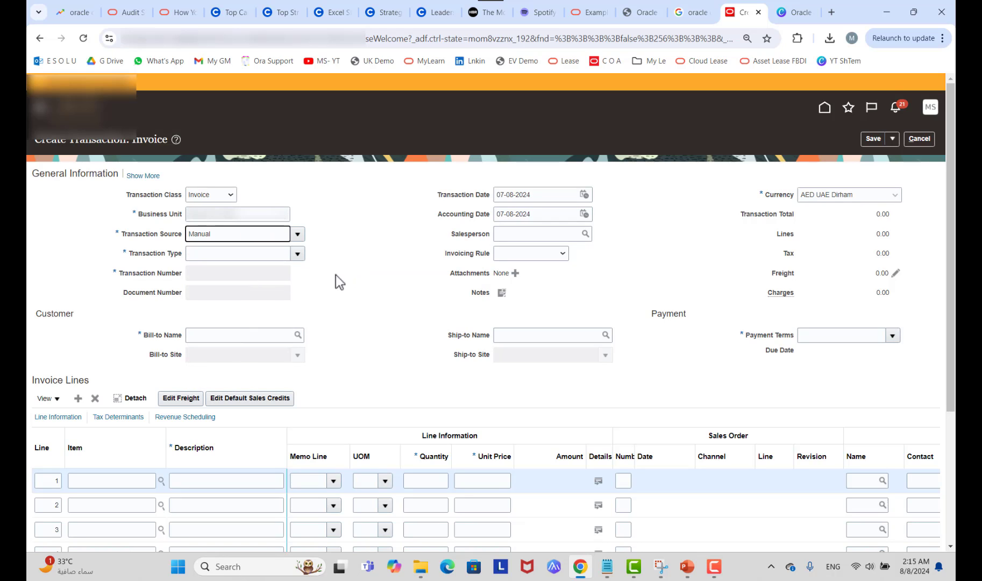
click(276, 335)
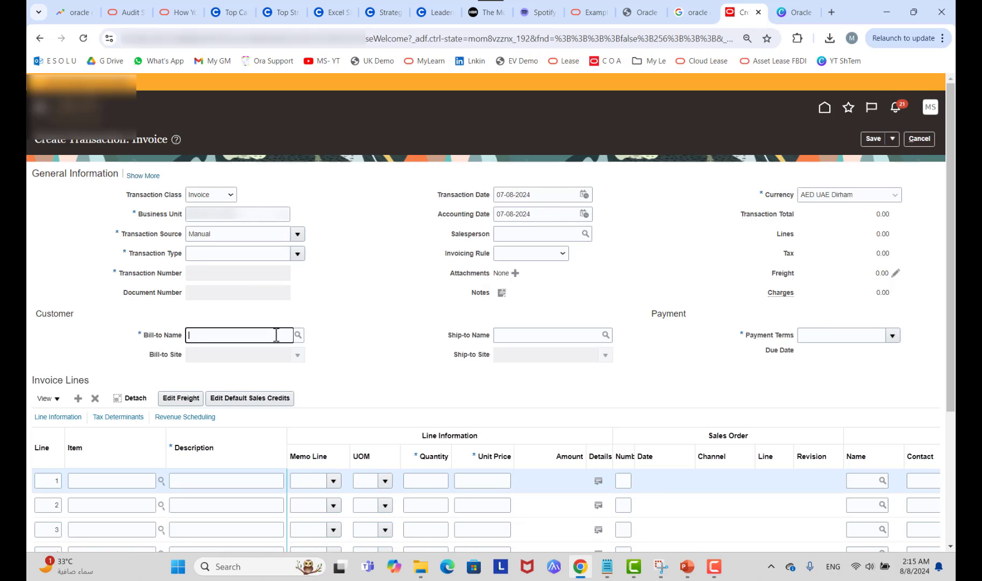
click(297, 252)
click(265, 289)
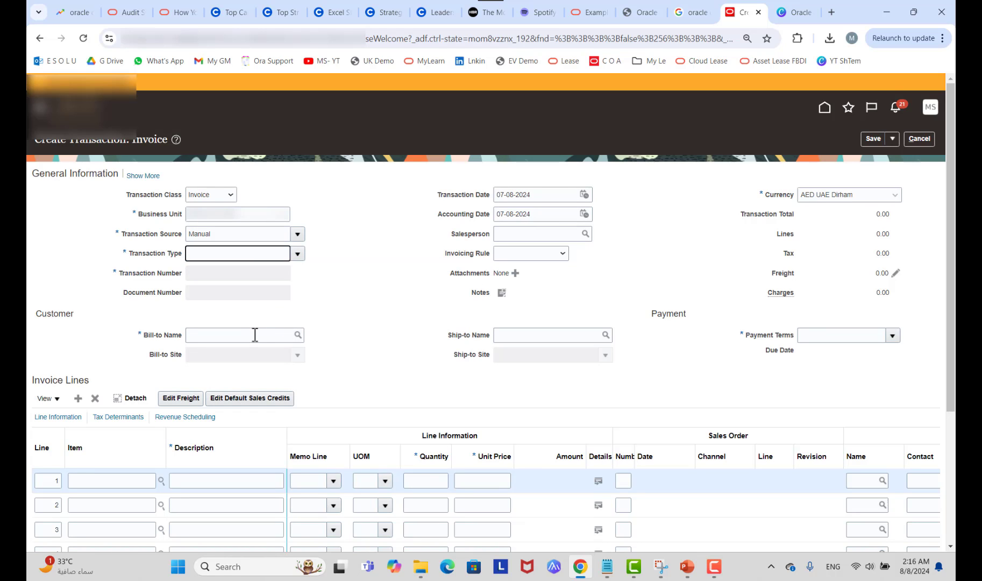
Step: Set عميل عام as the bill-to customer, review the defaulted payment terms and due date, and cancel the invoice
click(254, 334)
key(alt+shift)
text(عميل عام)
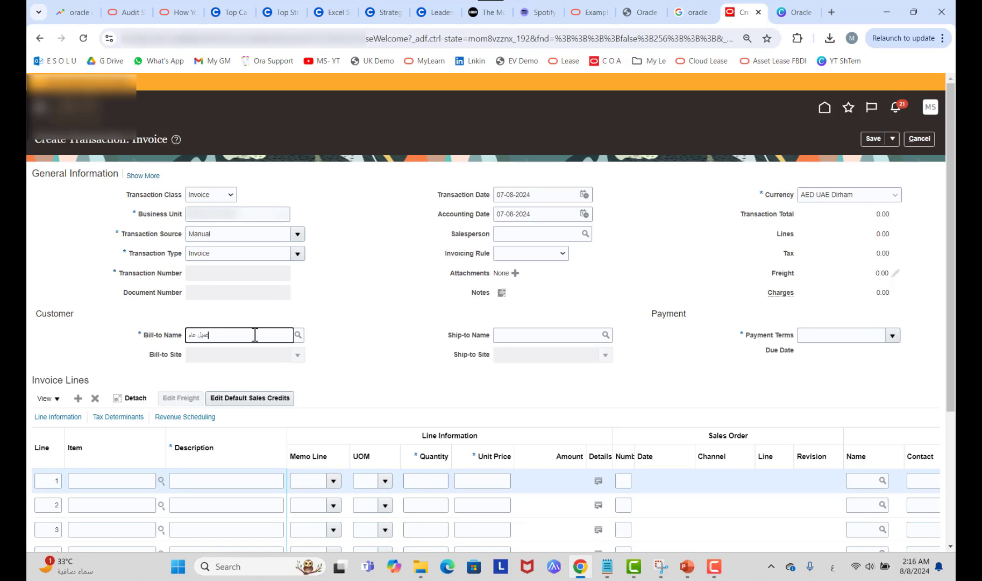
key(Tab)
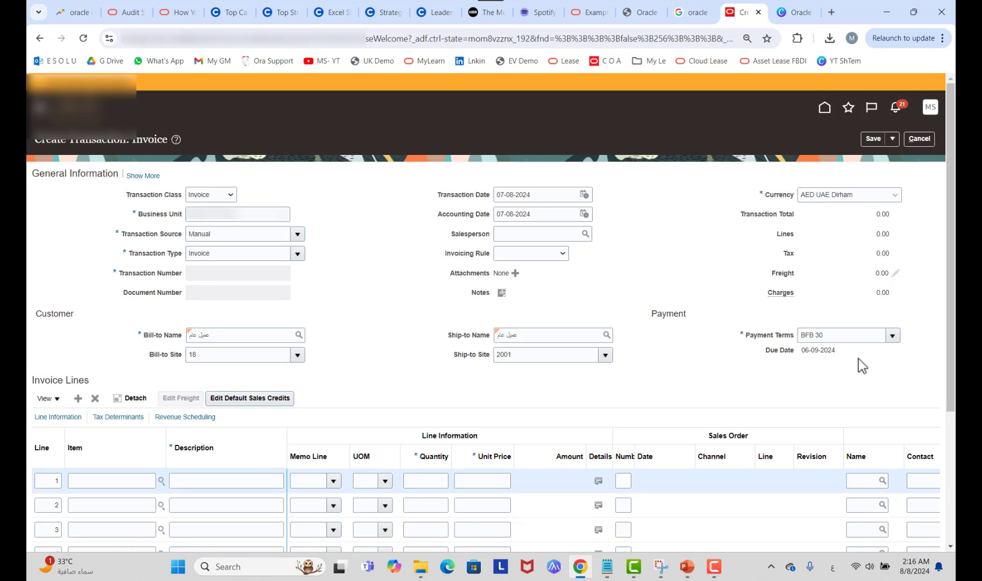
click(918, 138)
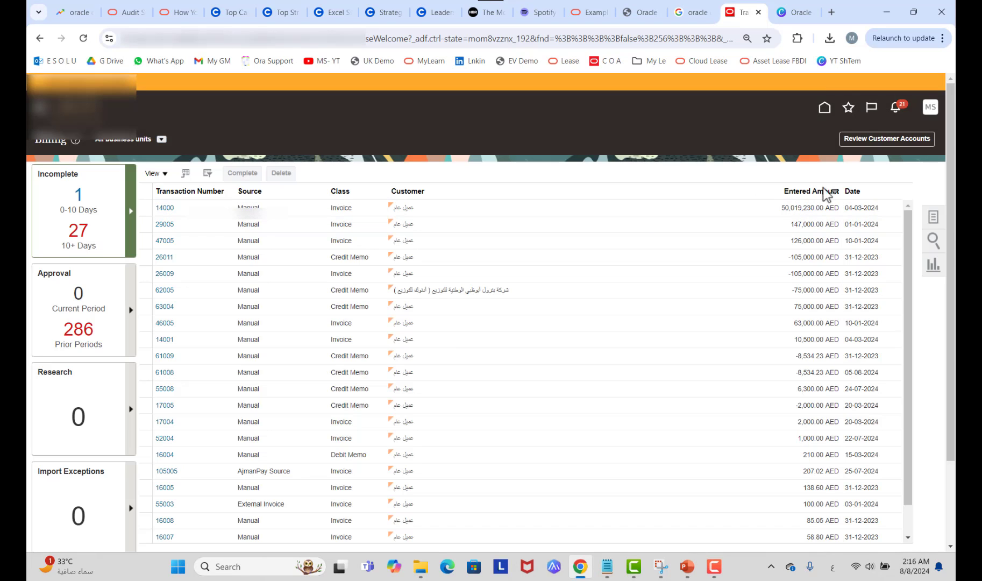
Step: Leave the Billing work area and go to the Financials setup page
click(935, 221)
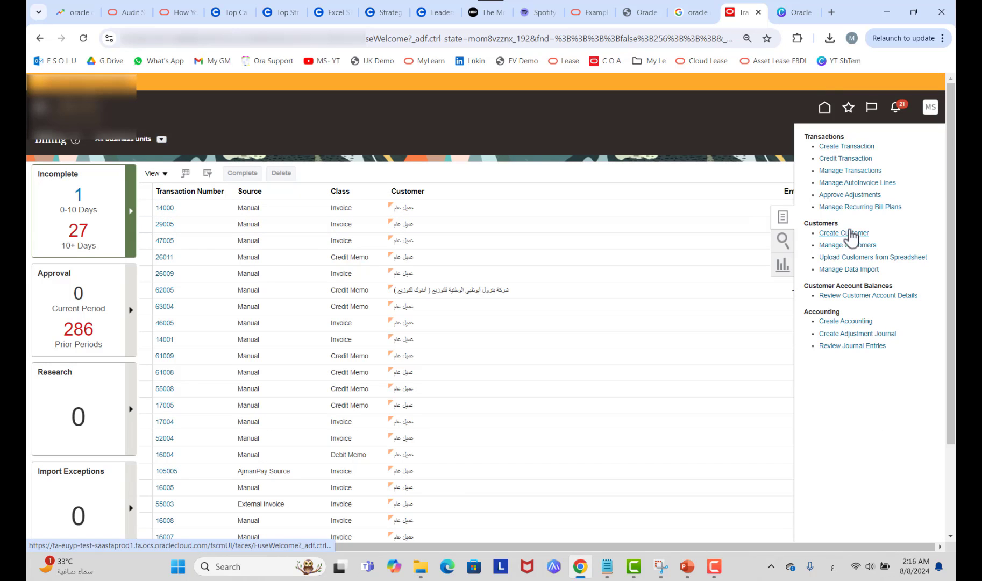
click(731, 120)
click(929, 112)
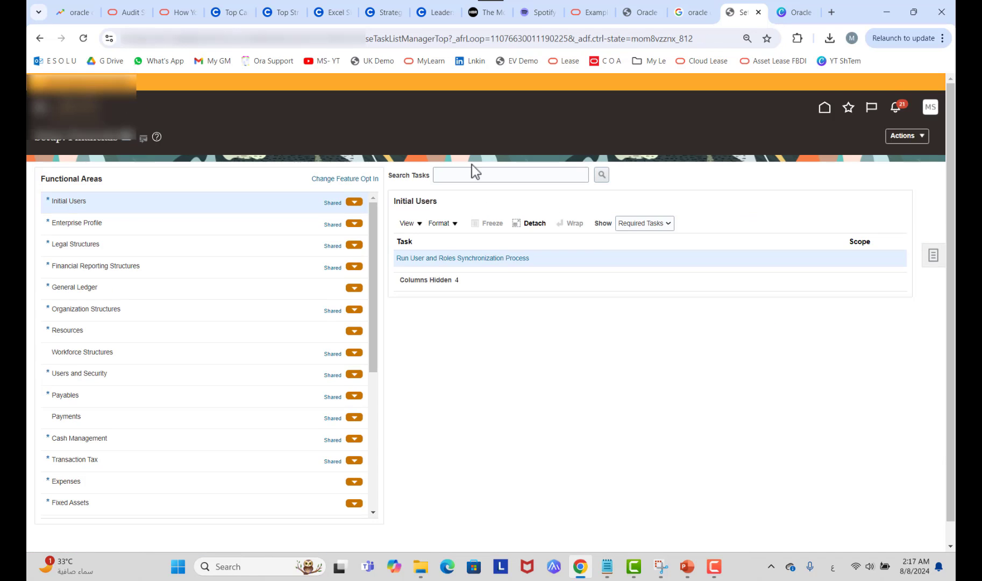
click(464, 174)
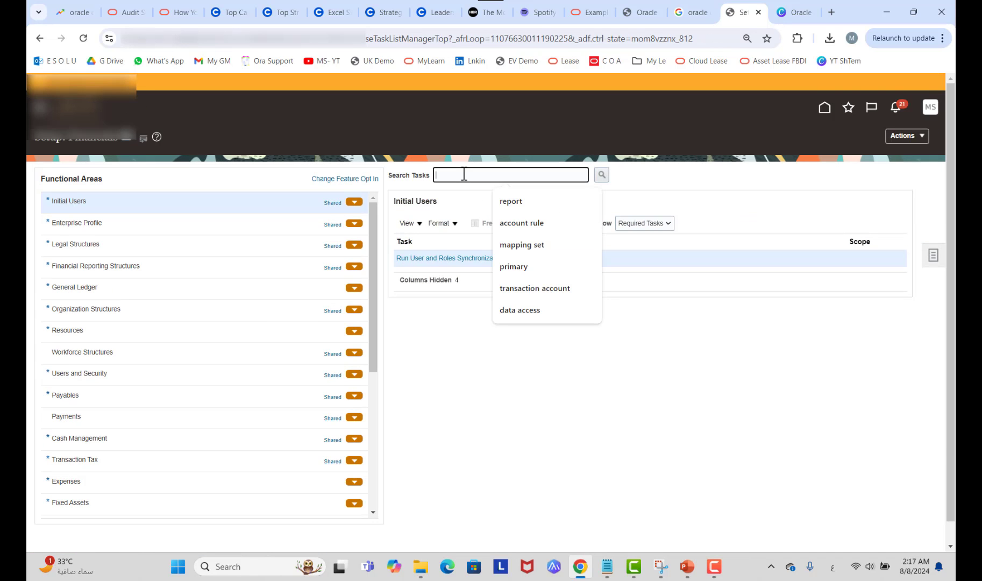
text(تسلسل فترات)
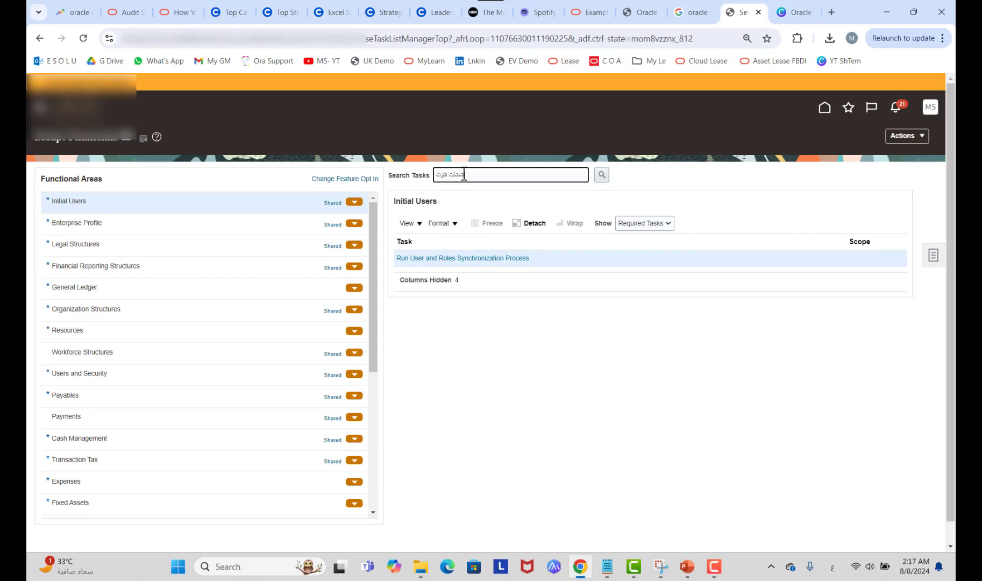
text(هرشلامث)
key(Return)
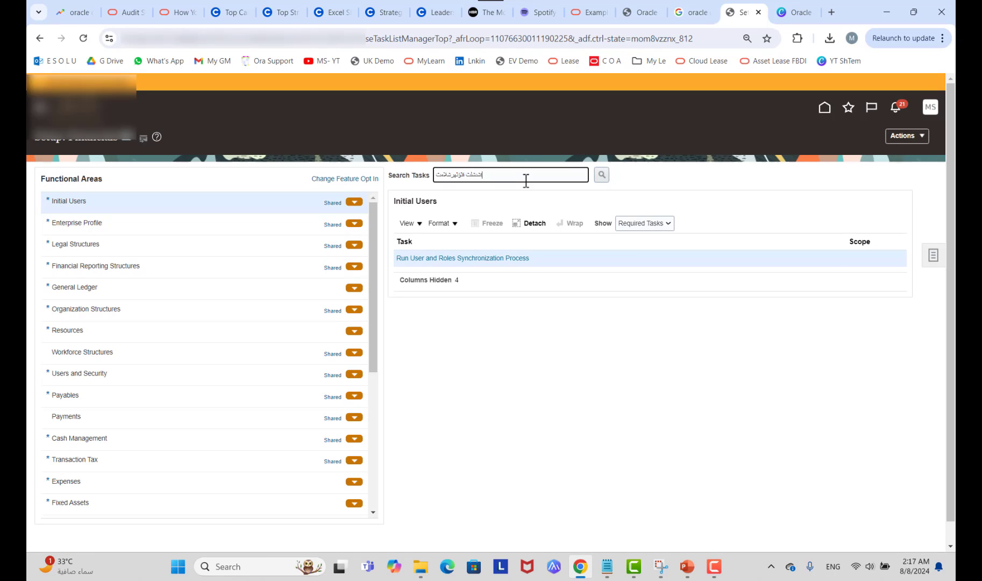
Step: Search the setup tasks for MANAGE RECEIVABLES and open the Manage Receivables Payment Terms task
triple_click(526, 181)
text(MANAG)
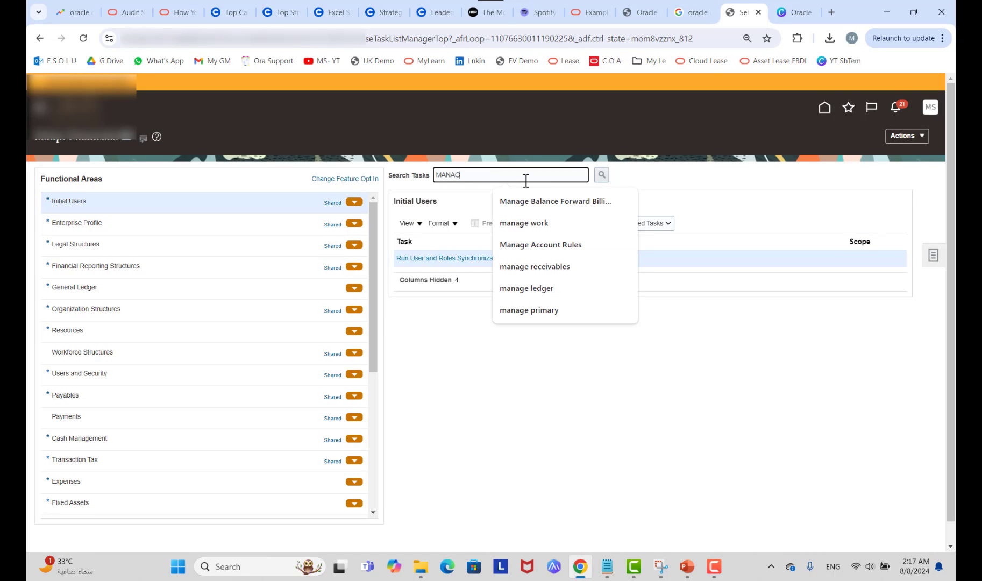
text(E RECEIVABLES)
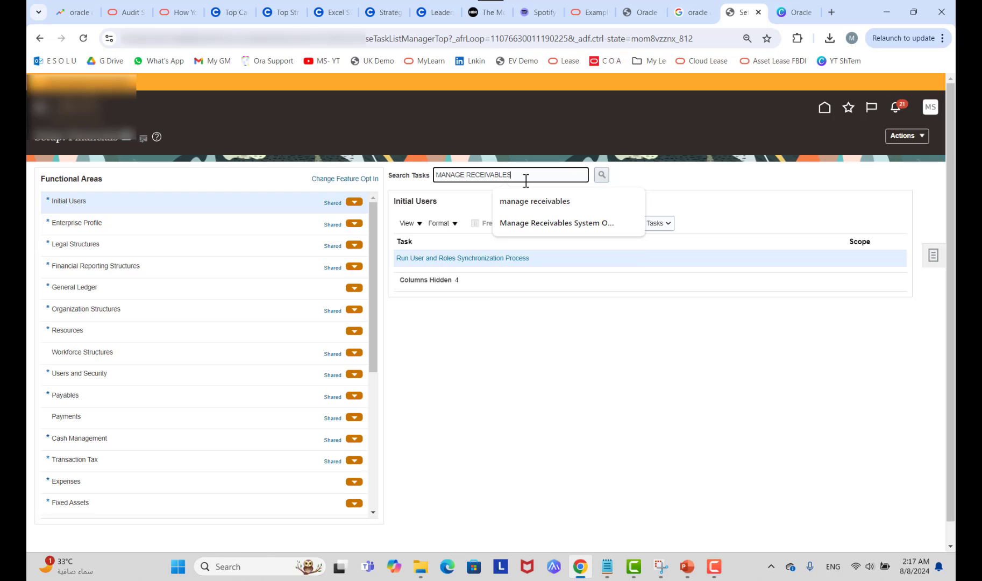
key(Return)
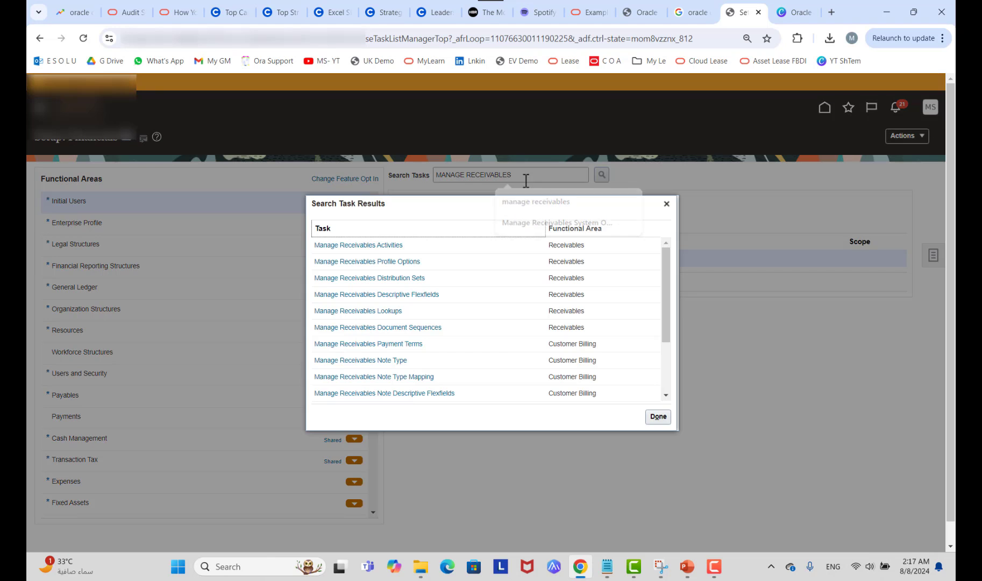
click(408, 345)
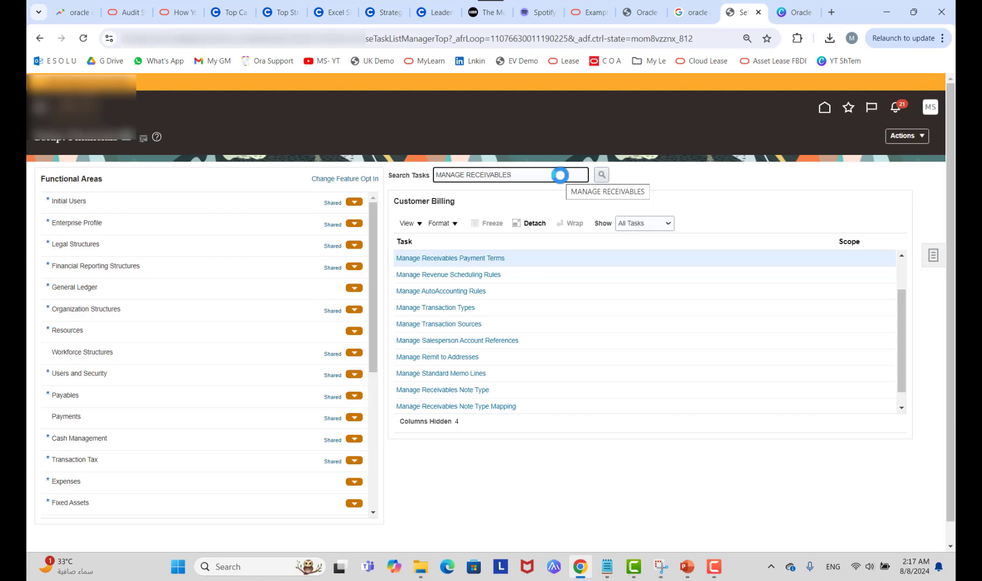
click(466, 258)
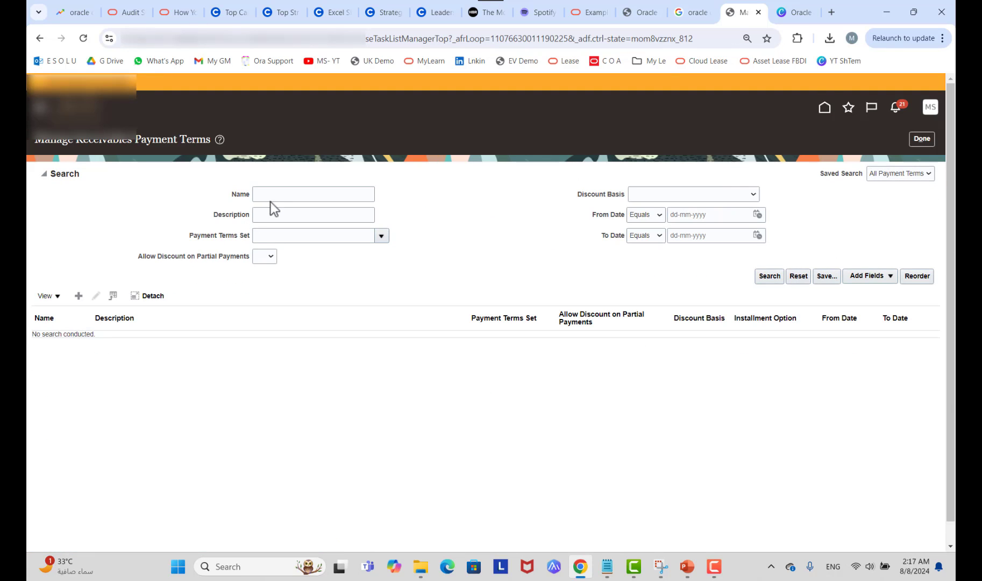
Step: Find the IMMEDIATE payment term by searching for Imme, examine its billing cycle and schedule settings, and cancel the edit
click(272, 200)
text(Imme)
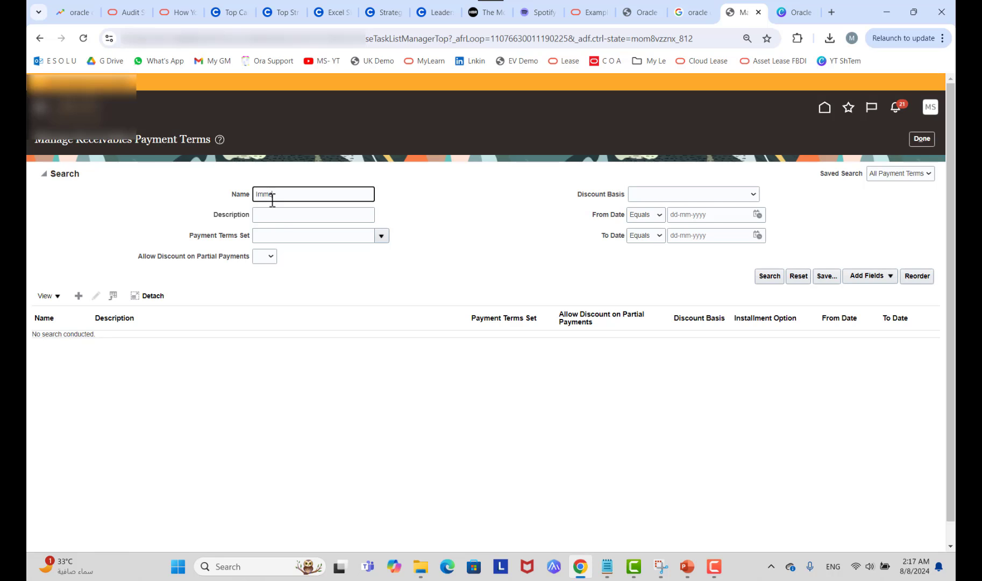
key(Return)
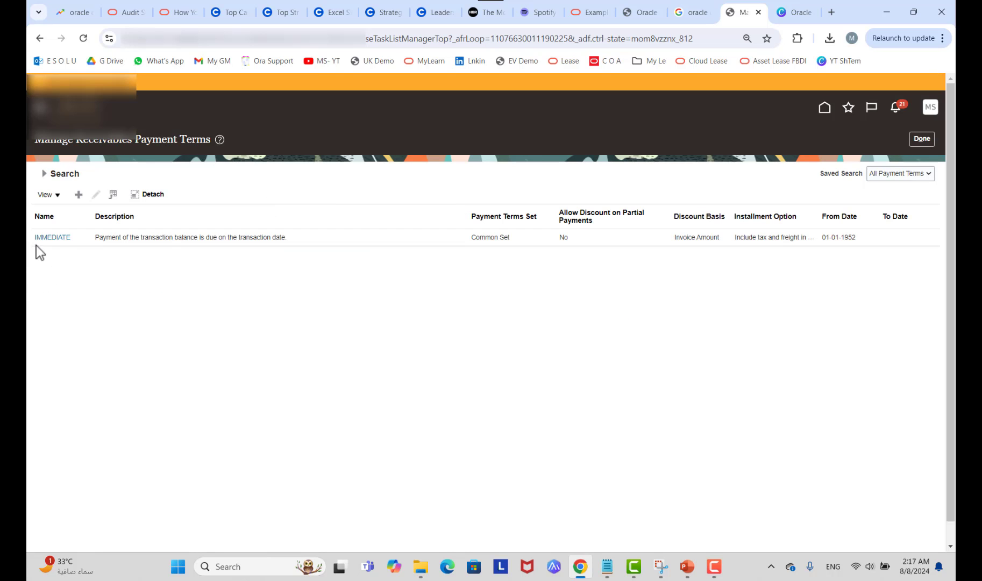
click(49, 238)
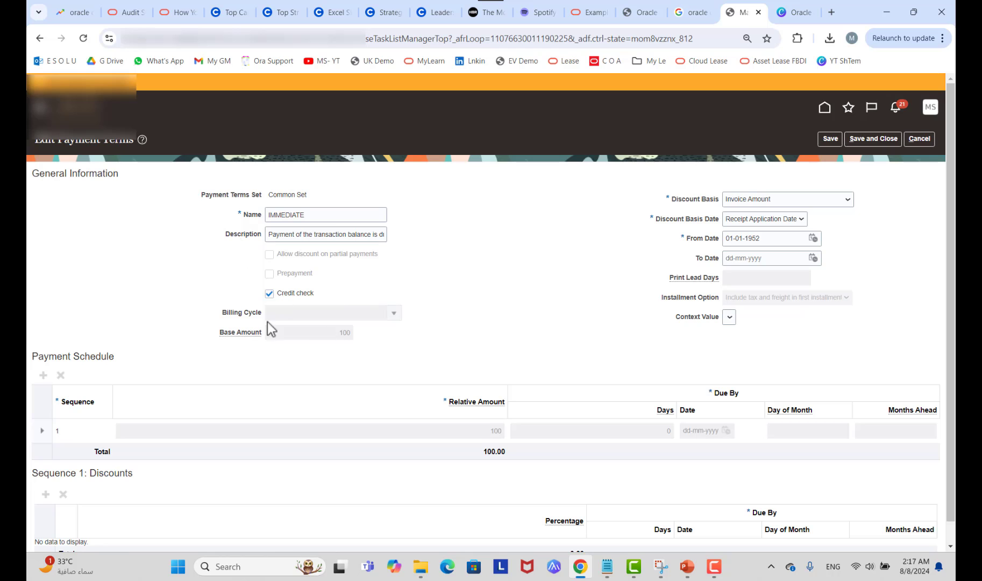
click(909, 138)
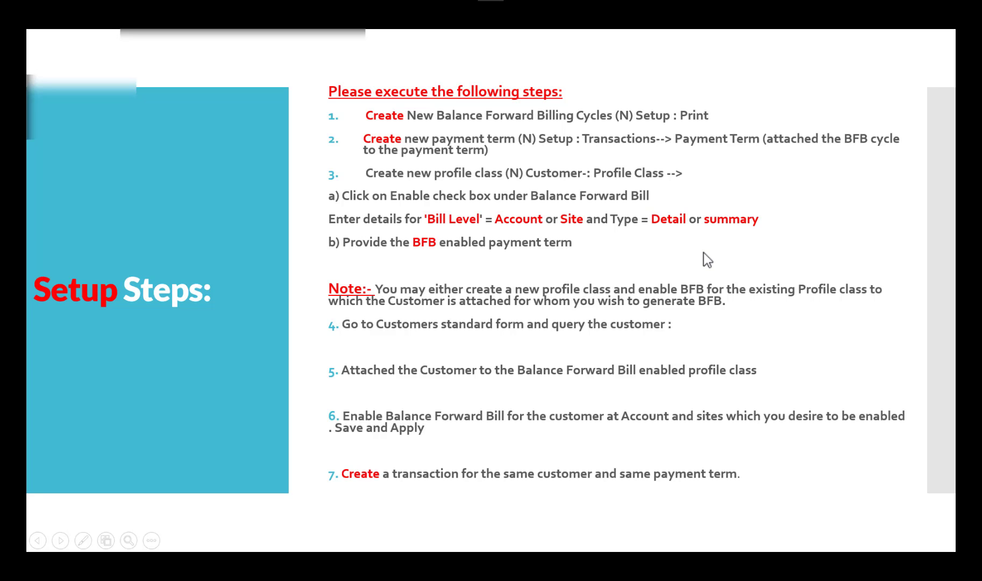
Step: Switch from the slides to the Oracle Fusion browser window and open the Scheduled Processes work area
key(alt+Tab)
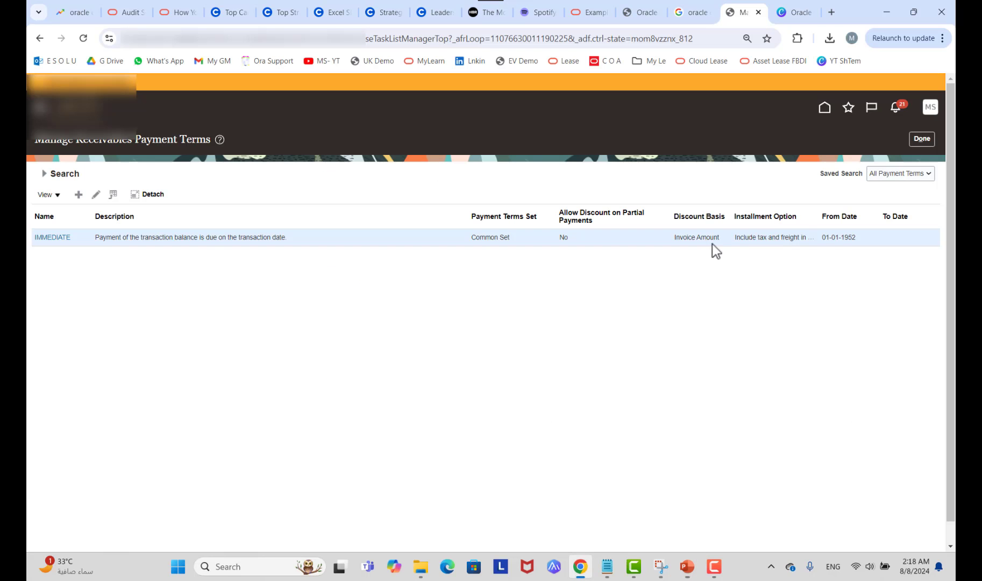
click(849, 112)
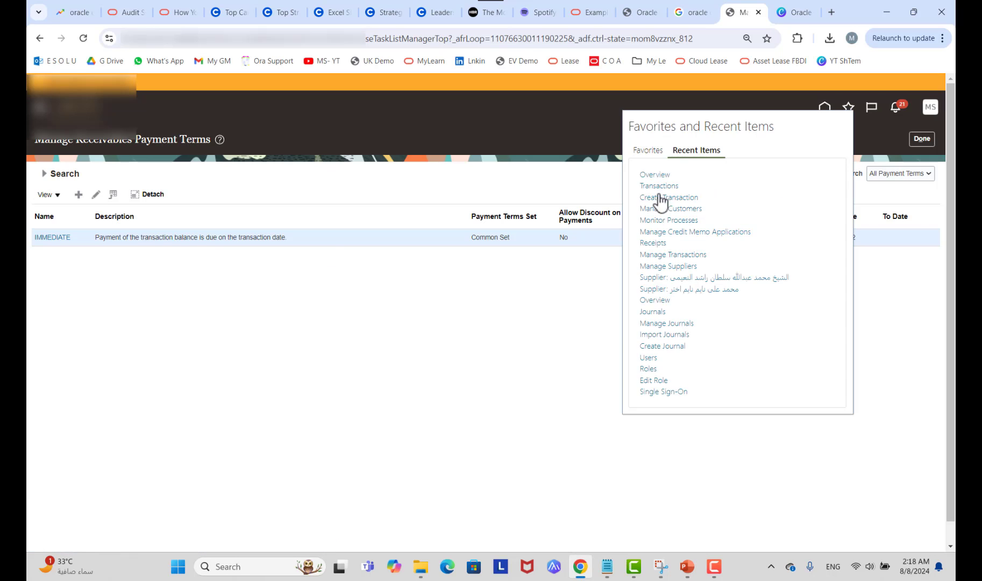
click(574, 179)
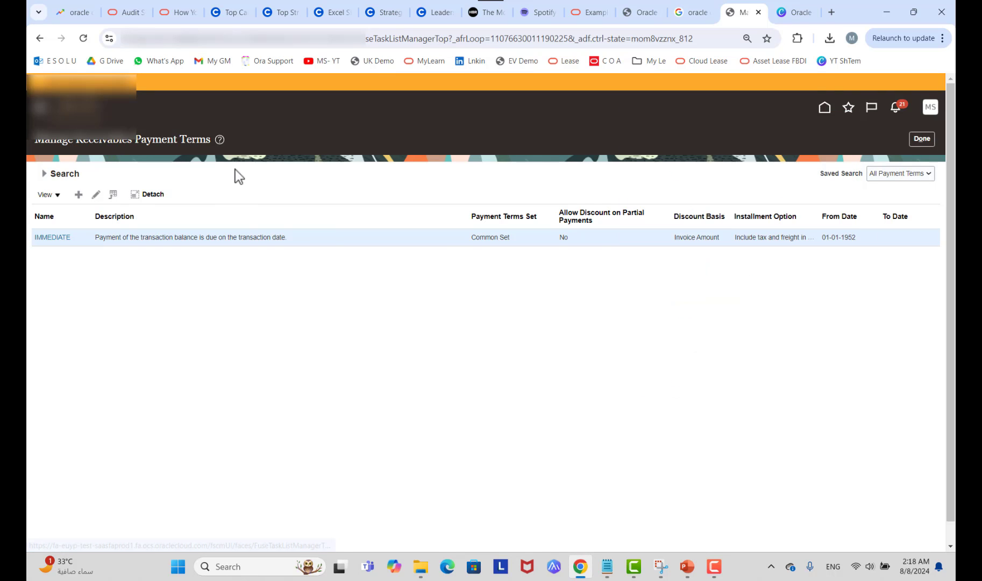
click(41, 108)
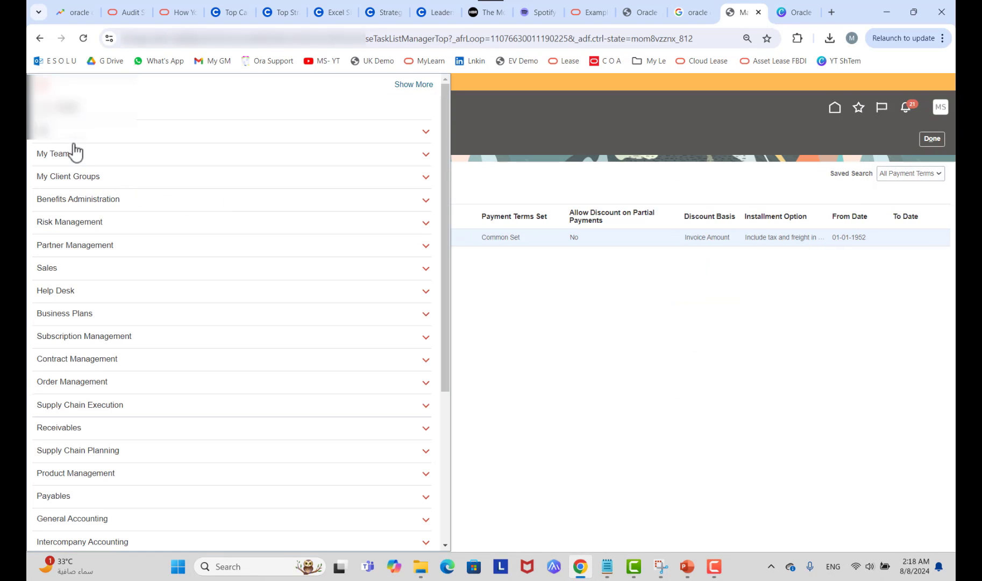
scroll(120, 242, down, 4)
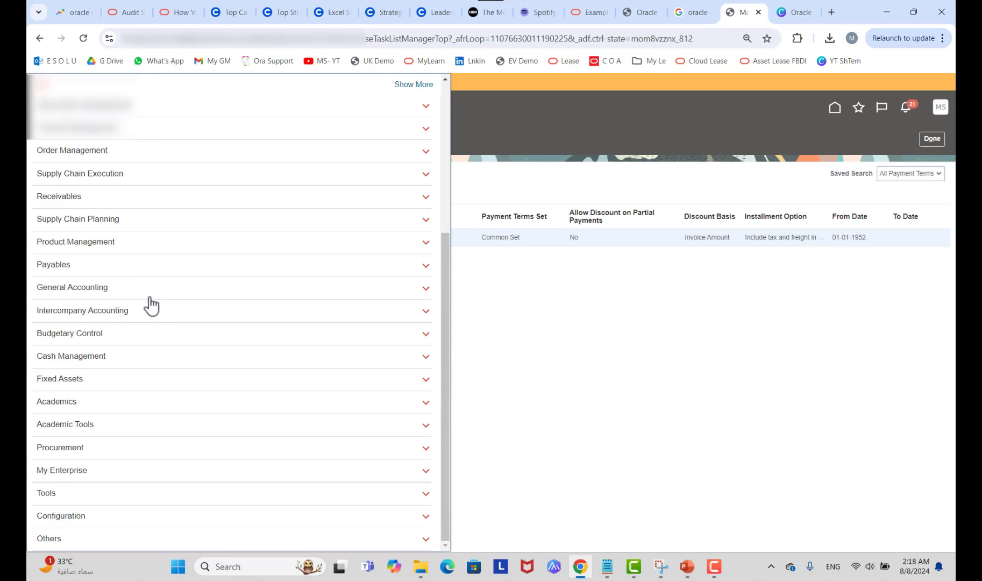
click(80, 496)
scroll(195, 430, down, 3)
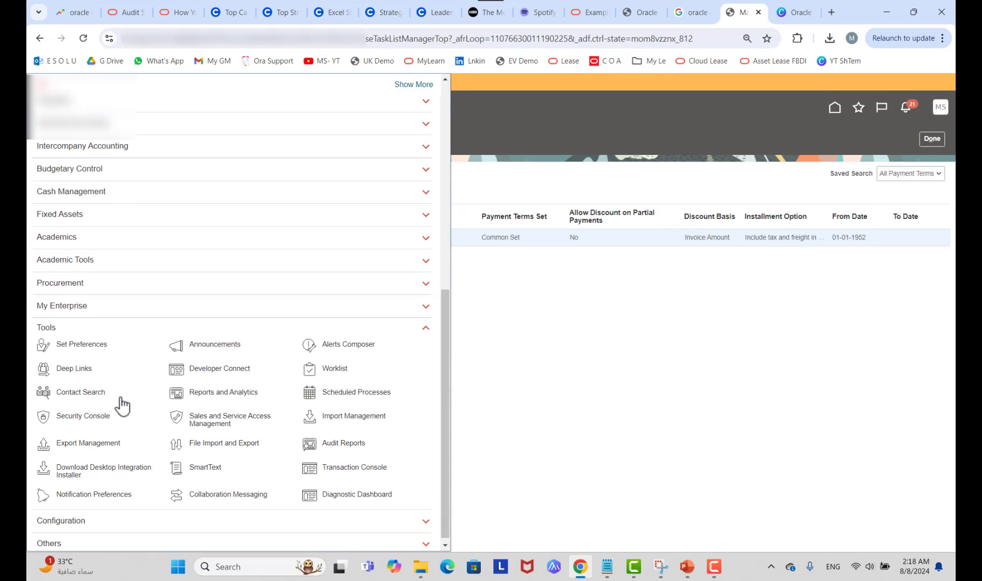
click(335, 392)
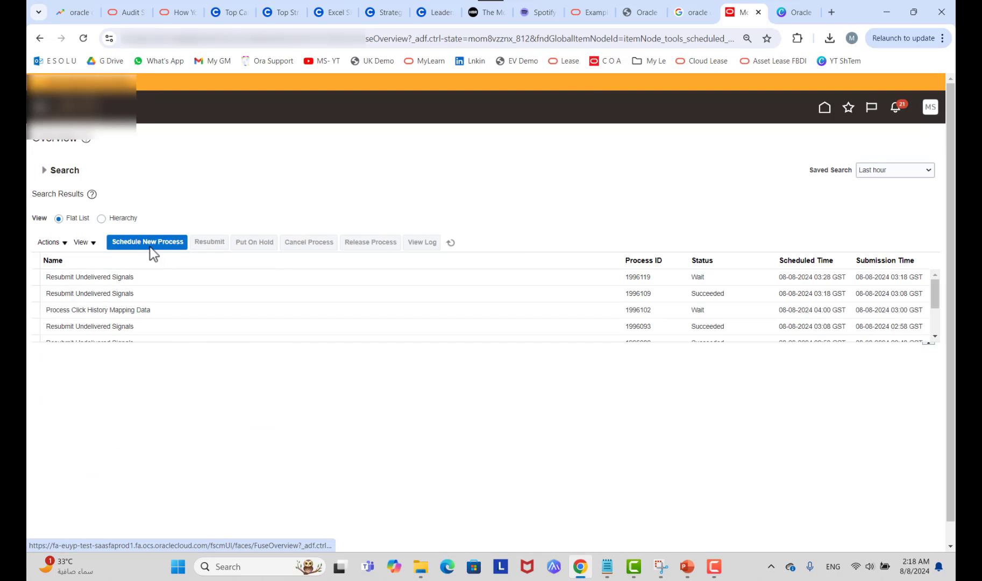
Step: Start scheduling a new job process and choose Create Balance Forward Bills as the process
click(151, 245)
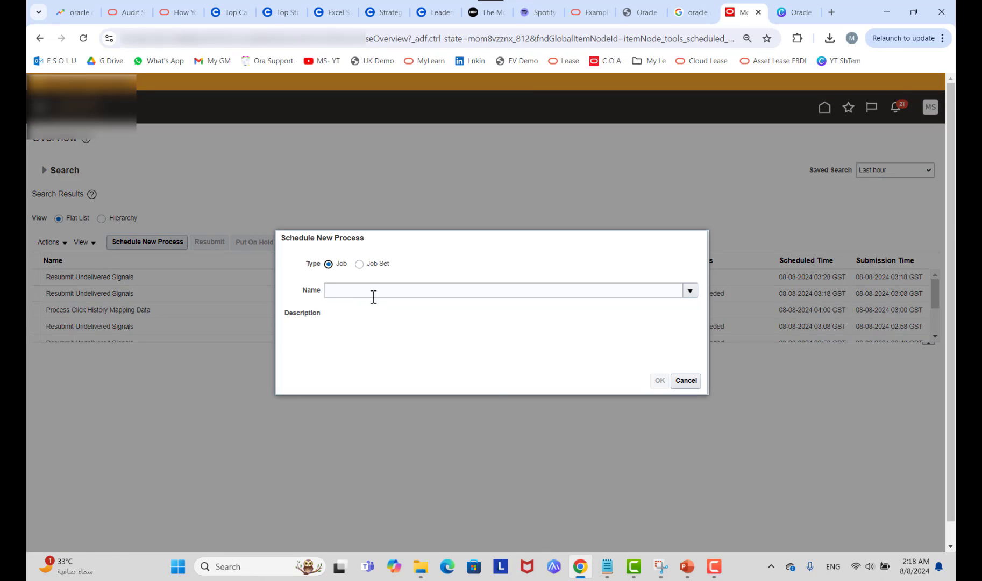
click(366, 285)
text(cr)
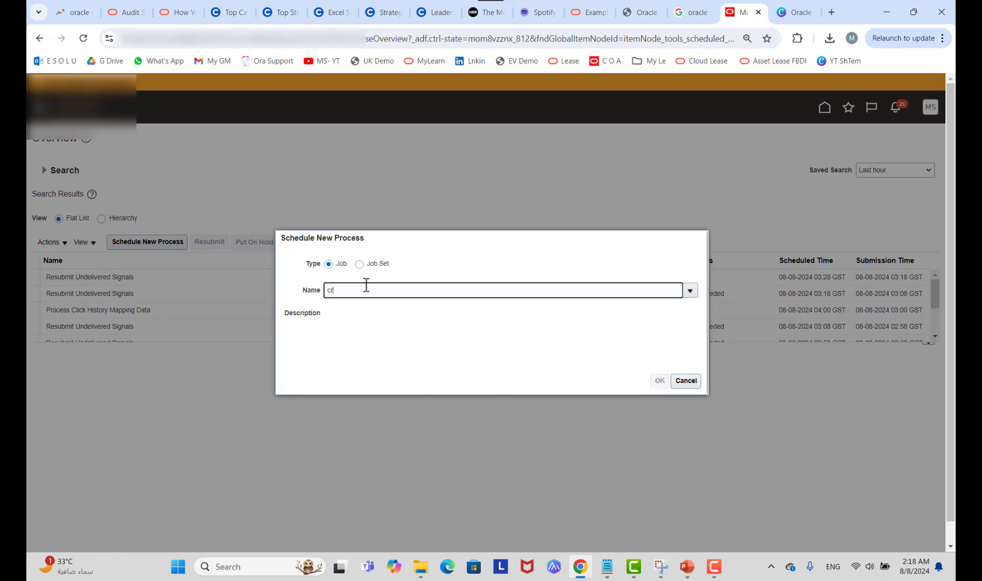
text(eate billing)
key(BackSpace)
key(BackSpace)
key(BackSpace)
text(alance for)
key(Tab)
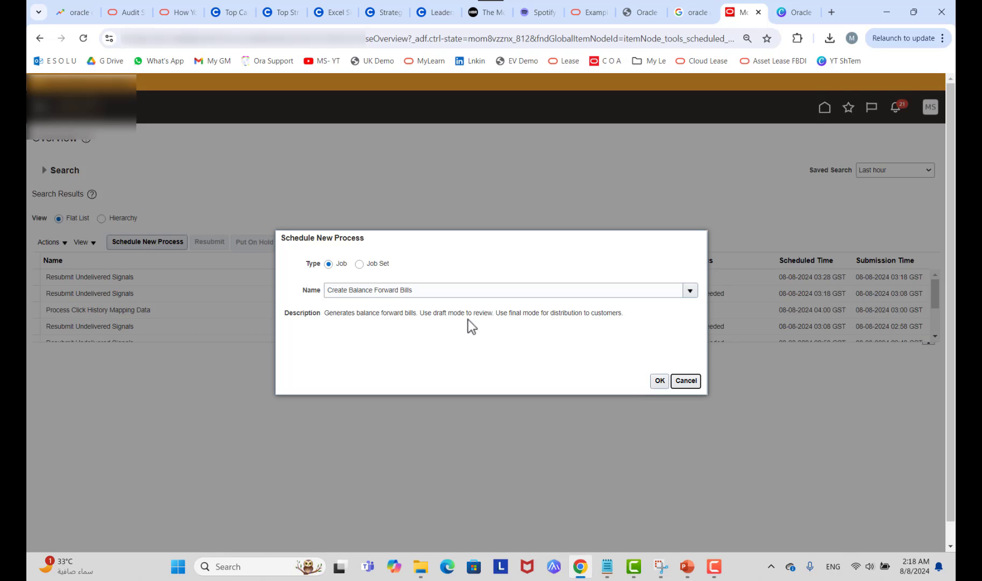
click(659, 381)
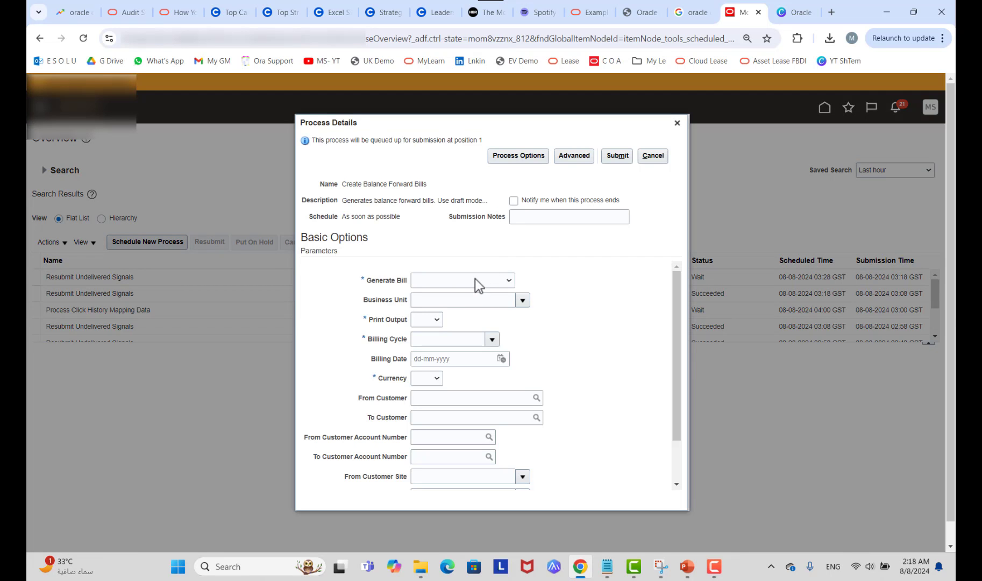
Step: Set Generate Bill to Print draft balance forward bills, Business Unit to FD.دائرة المالية BU and Print Output to Yes
click(479, 281)
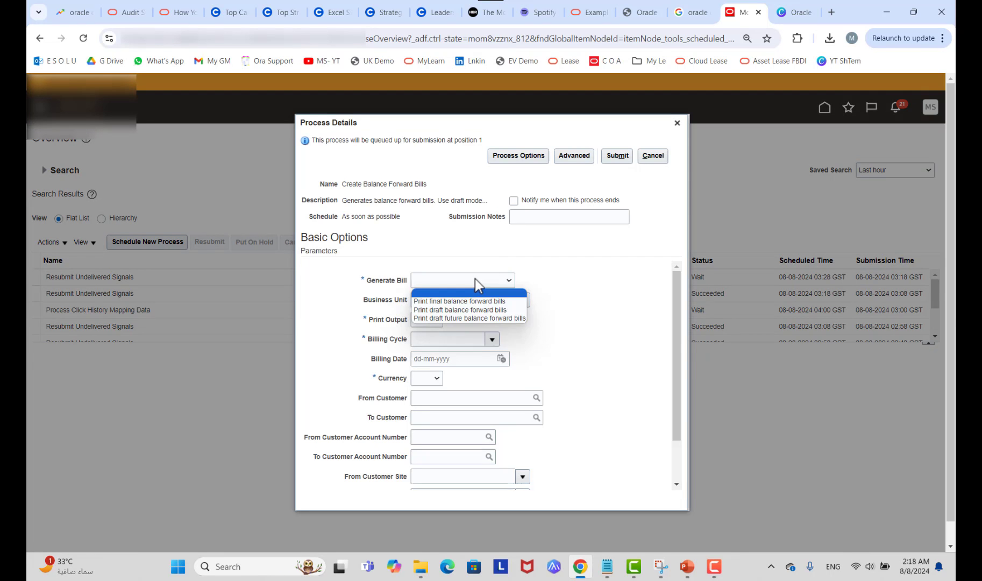
click(450, 311)
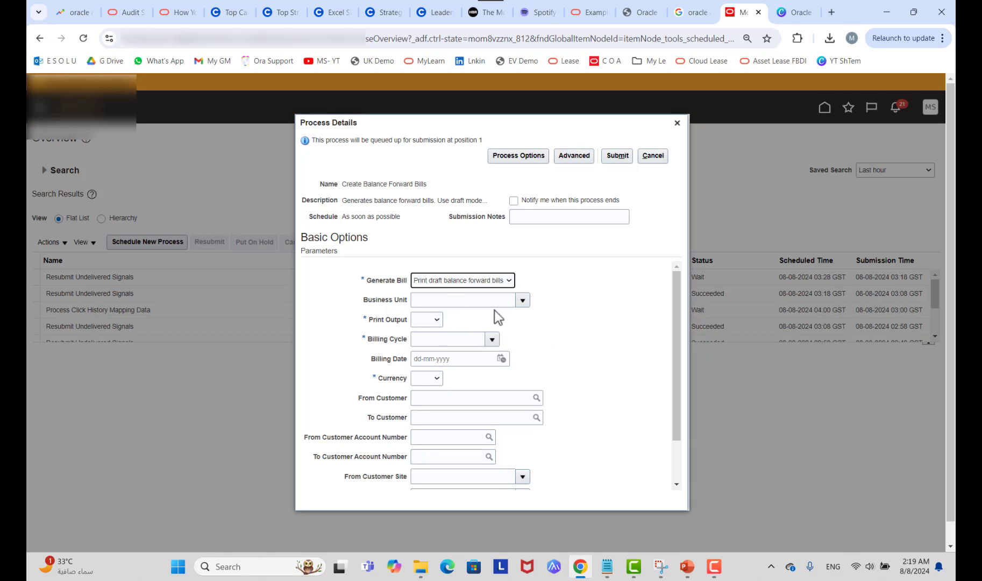
click(480, 302)
text(F)
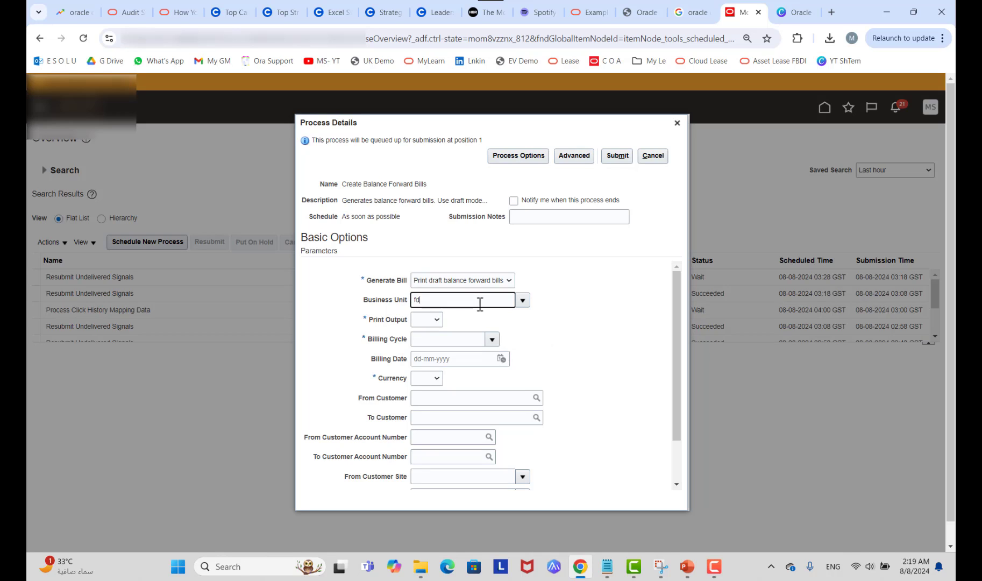
key(Tab)
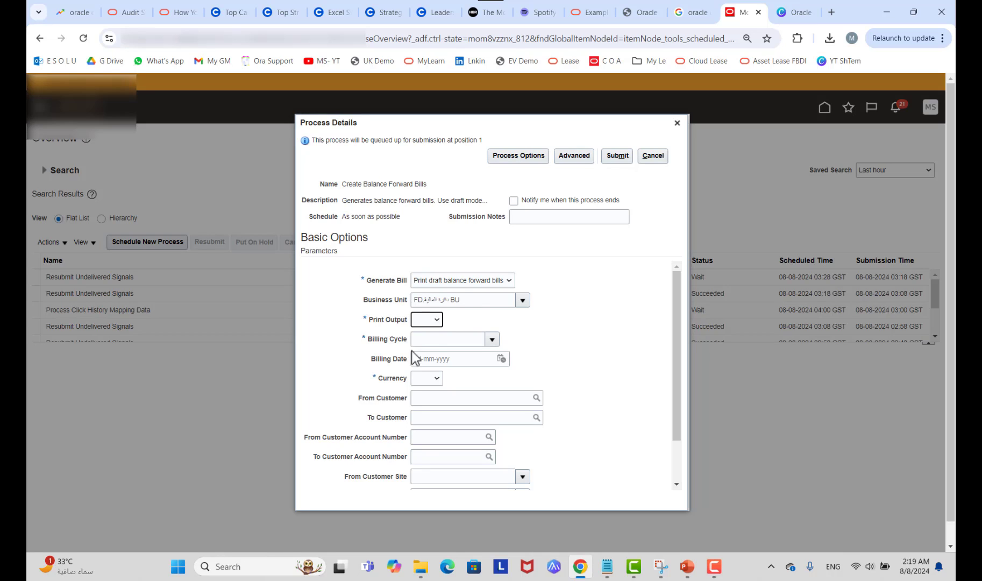
click(430, 321)
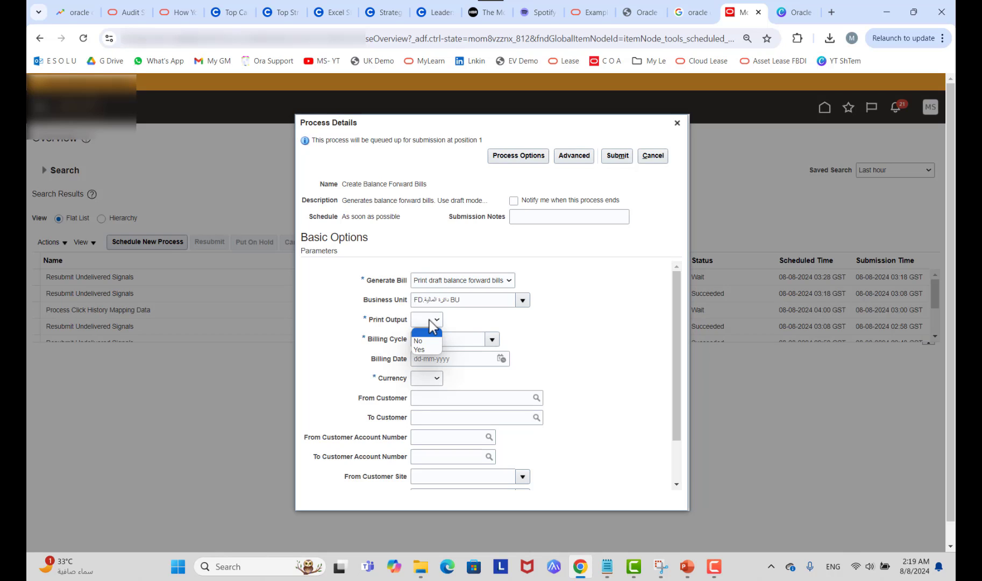
click(422, 350)
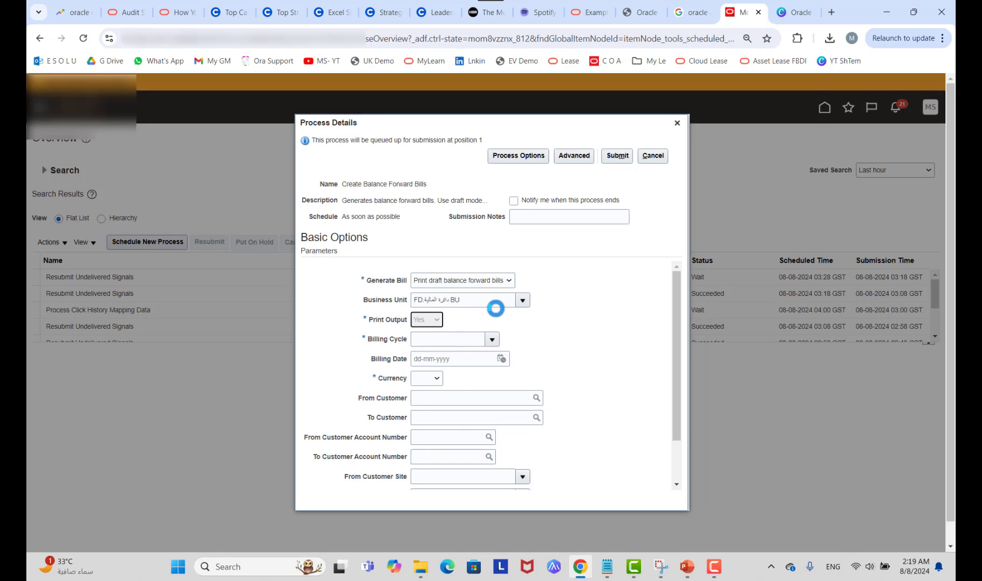
Step: Set the process's billing cycle to FD and its currency to AED
click(459, 338)
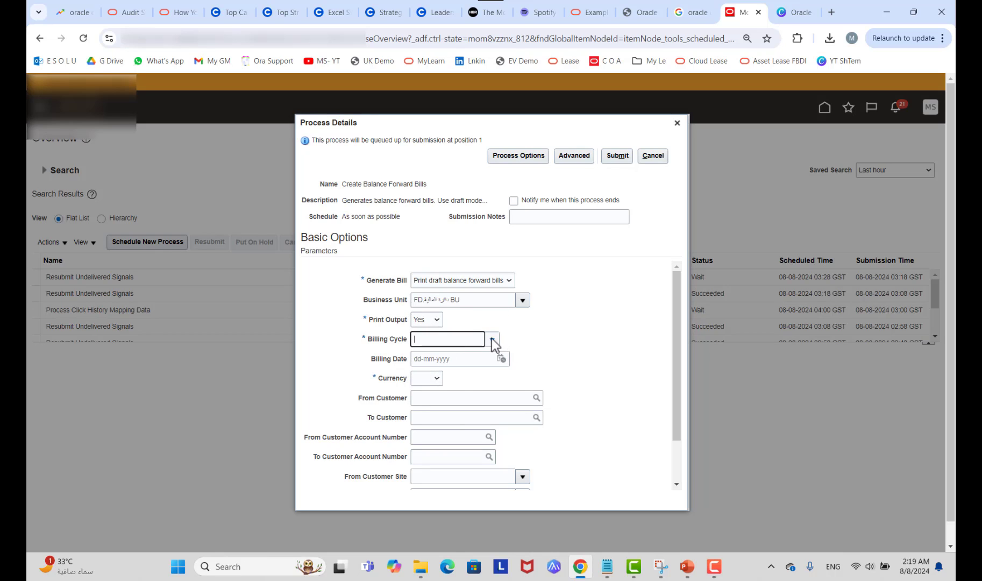
text(fd)
key(Tab)
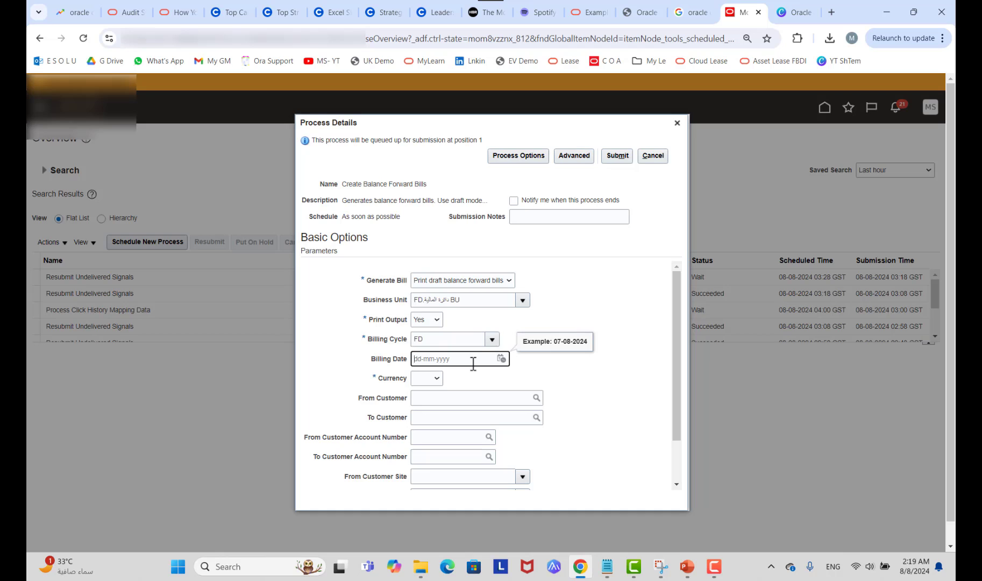
click(425, 380)
click(441, 255)
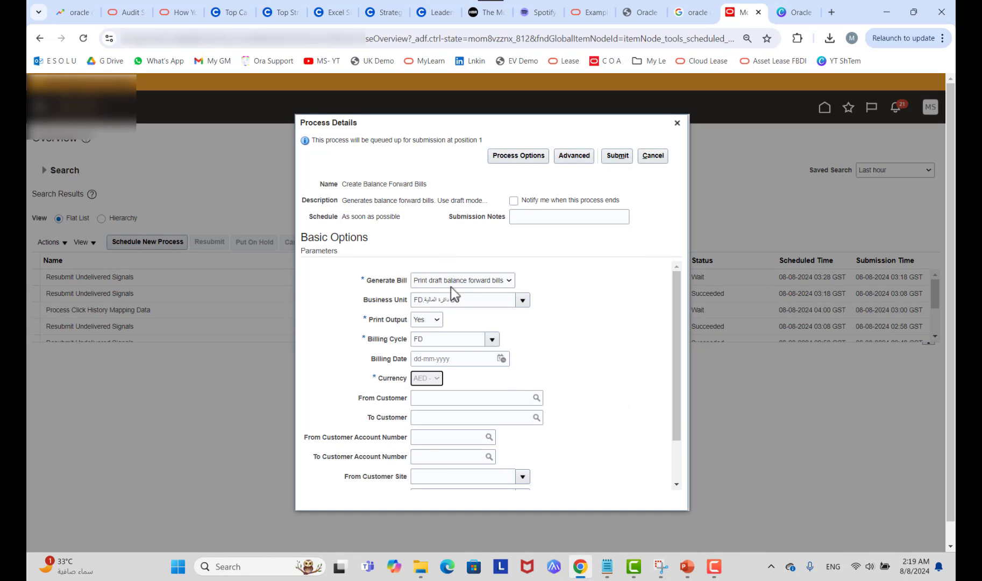
Step: Limit the bills to customer عميل عام by entering it as both From Customer and To Customer
click(475, 399)
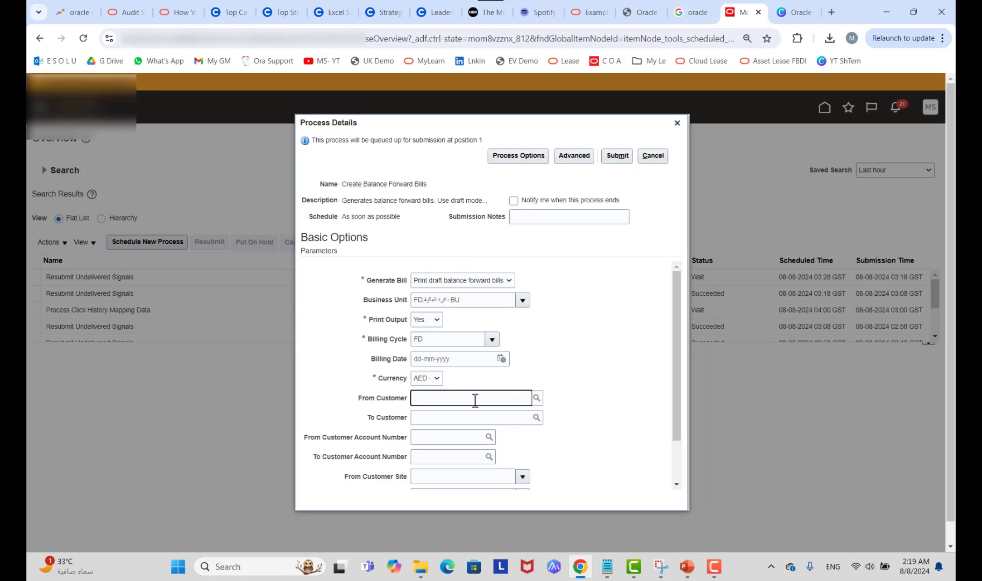
key(alt+shift)
text(عميل عام)
click(467, 417)
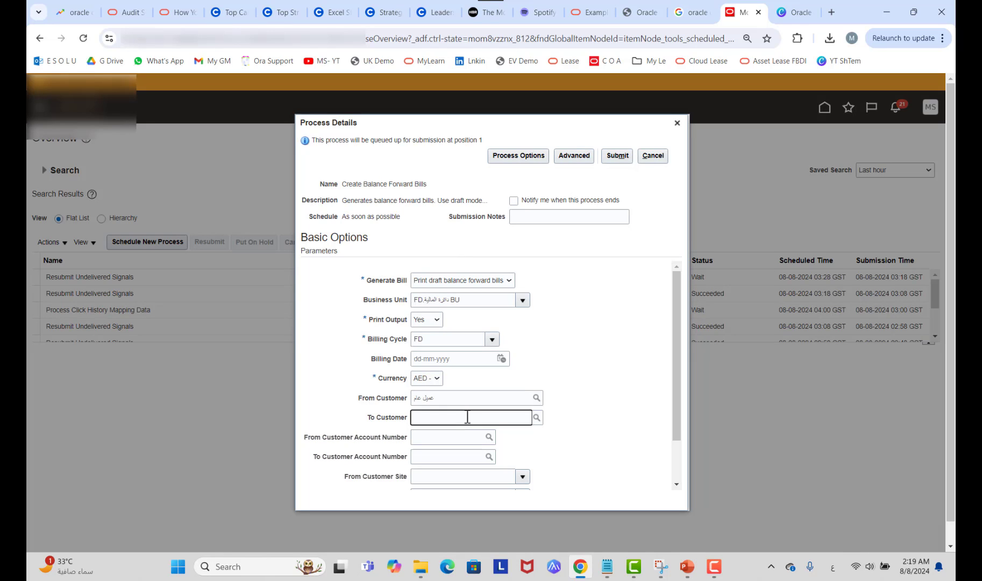
text(عميل عام)
key(Tab)
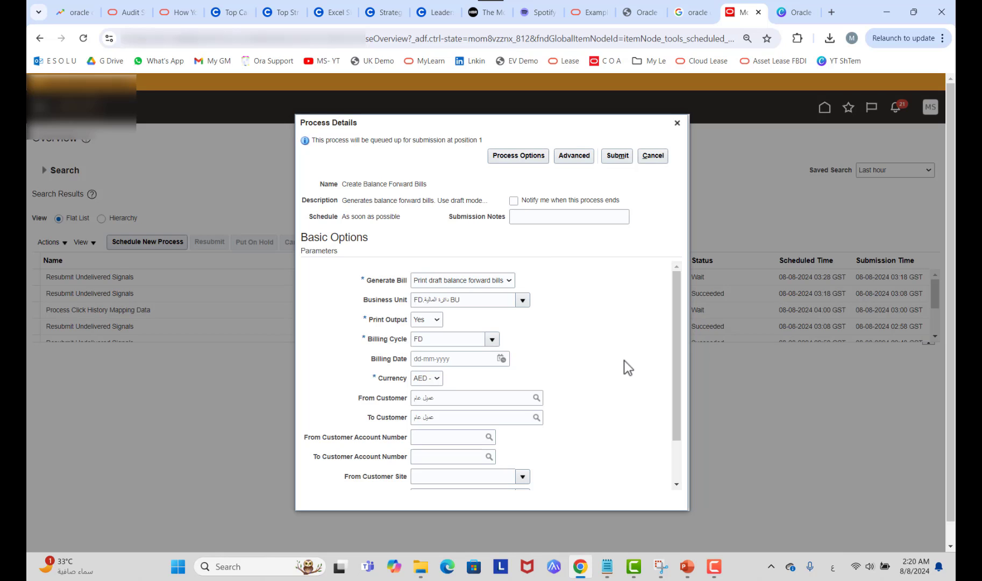
Step: Check the remaining parameters, submit the Create Balance Forward Bills process and close the confirmation
scroll(628, 362, down, 3)
scroll(629, 362, up, 3)
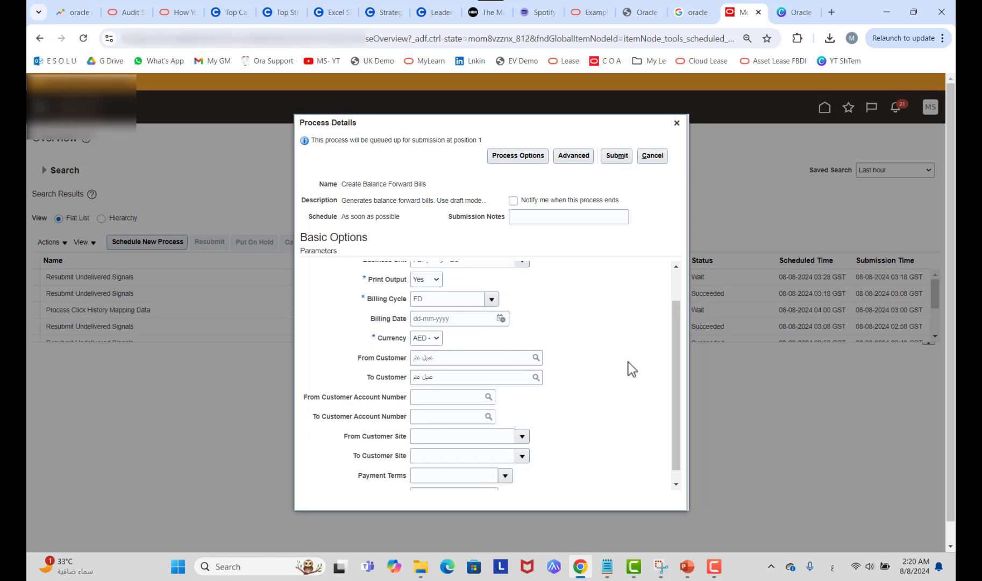
click(617, 156)
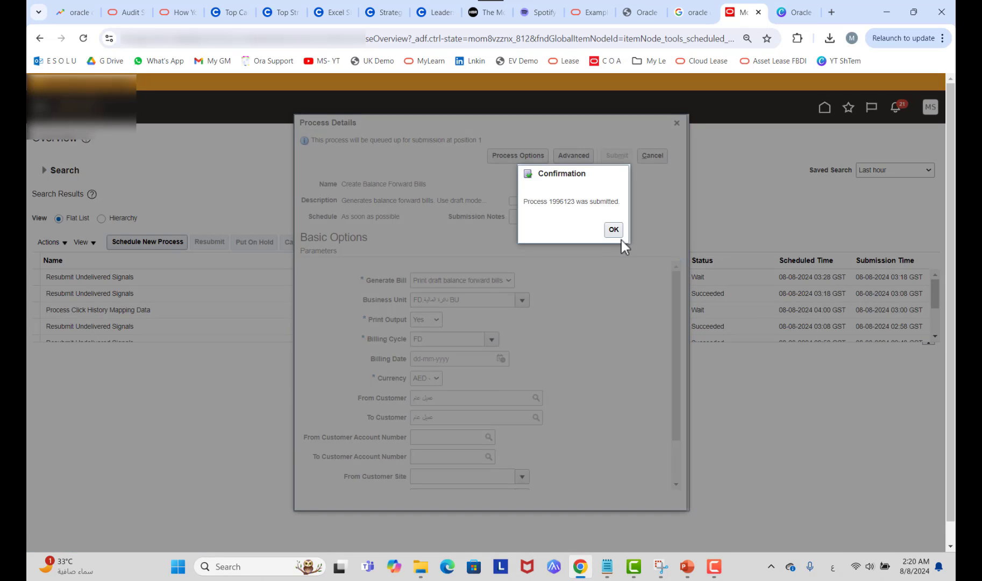
click(621, 232)
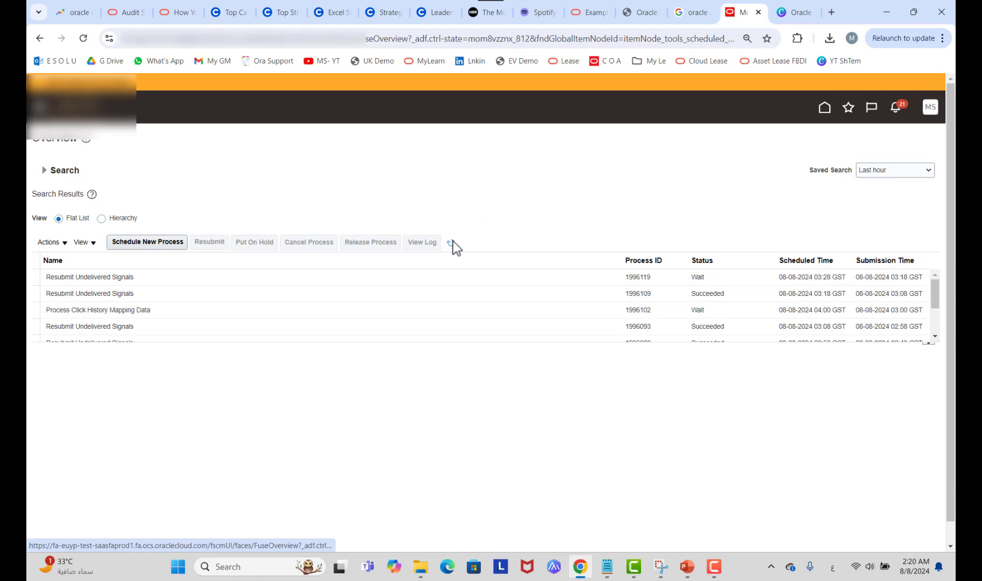
Step: Refresh the scheduled process list until the balance forward billing process and its print subprocess are finished
click(452, 242)
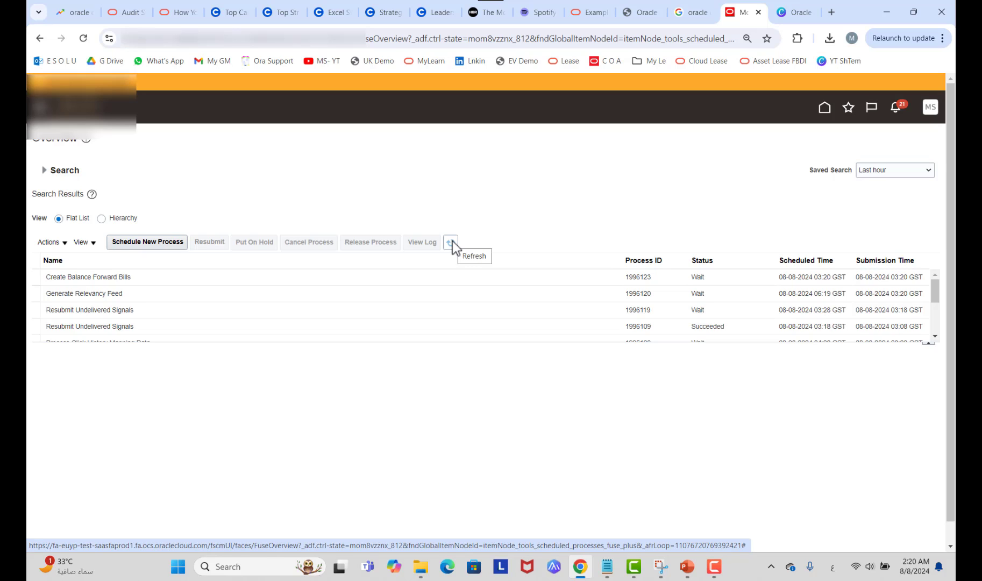
click(451, 243)
click(451, 243)
click(451, 243)
click(453, 242)
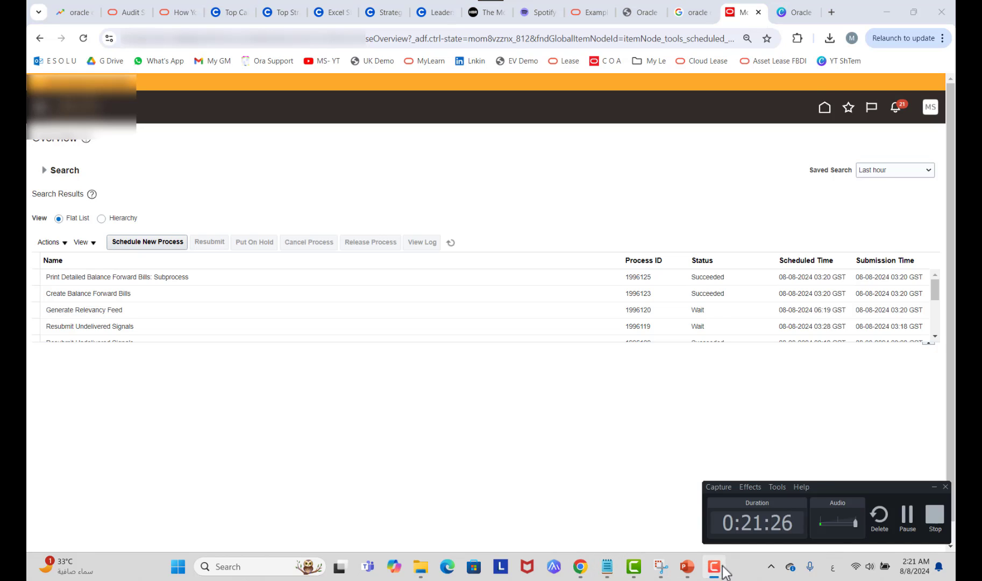
Step: Download the PDF output of the Print Detailed Balance Forward Bills subprocess as outputDocument_13.pdf and open it
click(482, 277)
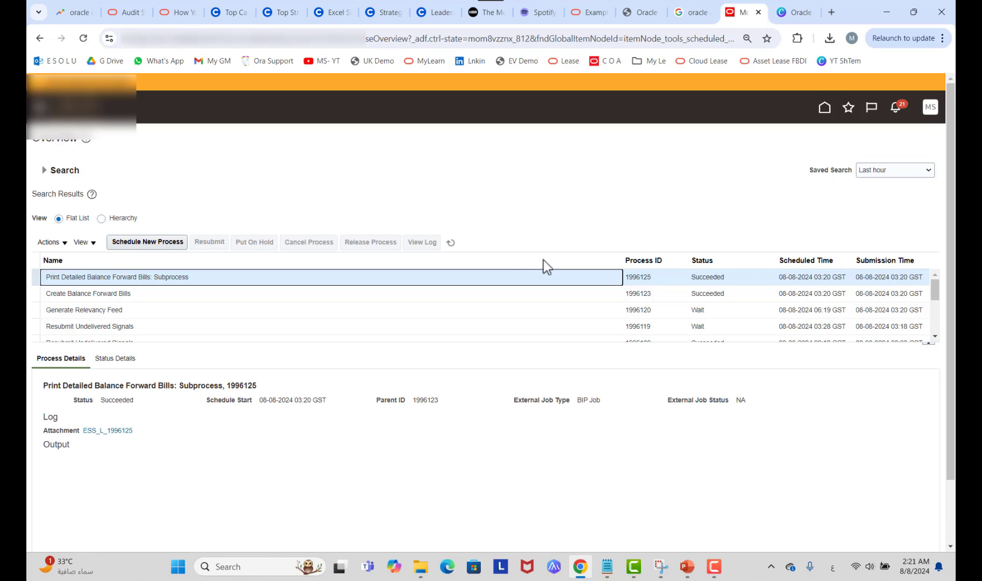
scroll(335, 457, down, 1)
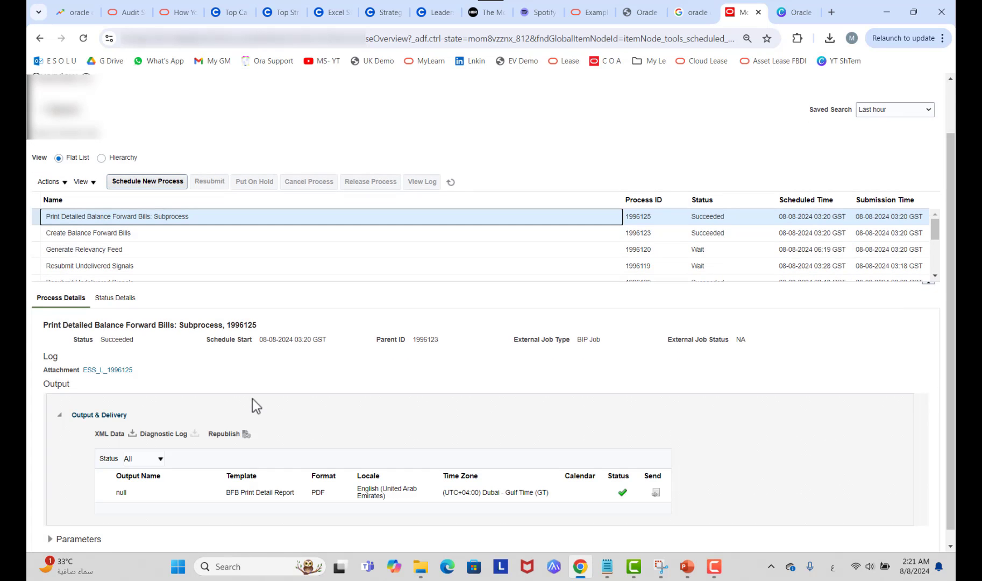
click(122, 493)
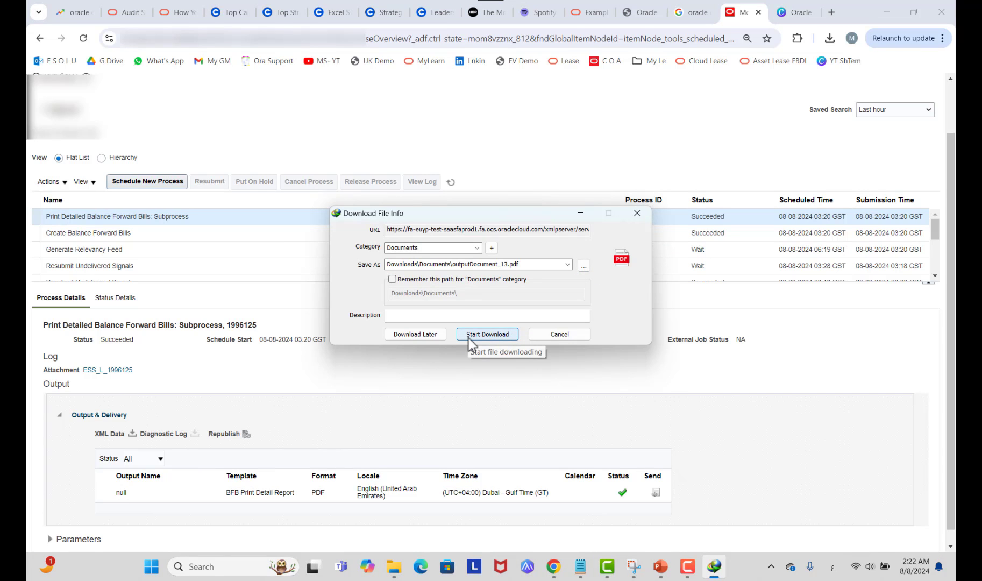
click(482, 334)
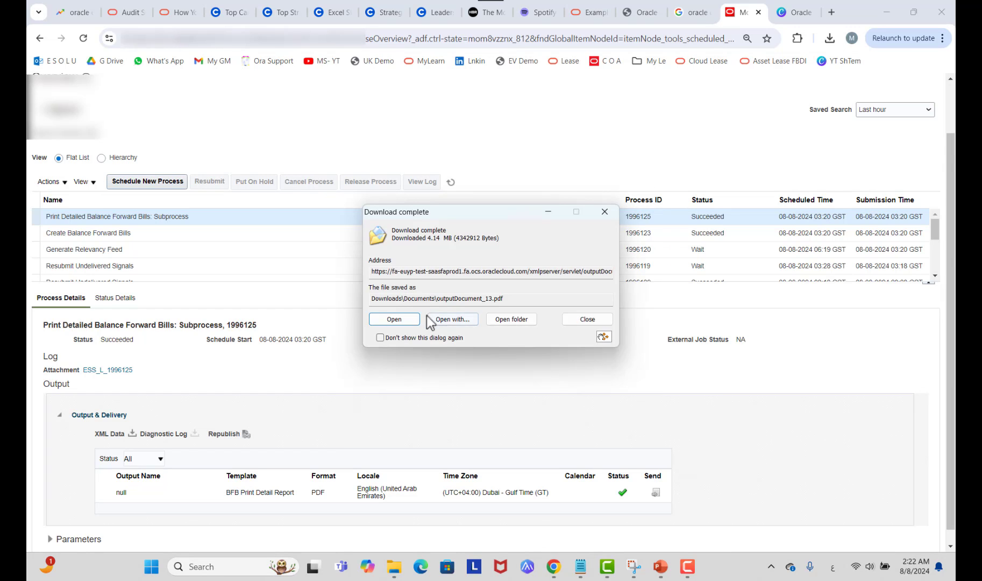
click(406, 322)
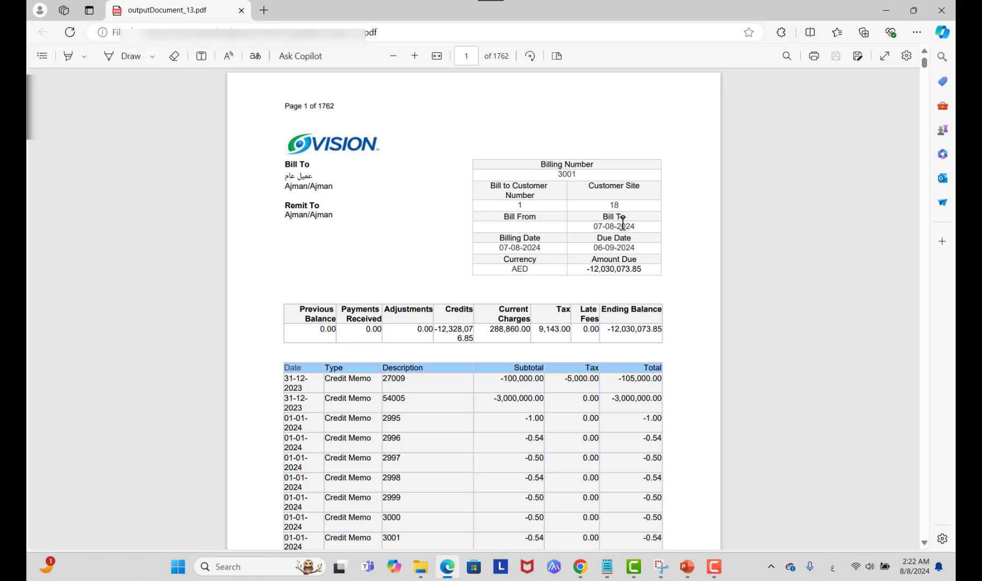
Step: Examine the bill-to date, ending balance and listed transactions on the first page of the balance forward bill
drag(591, 226, 641, 224)
drag(607, 330, 671, 330)
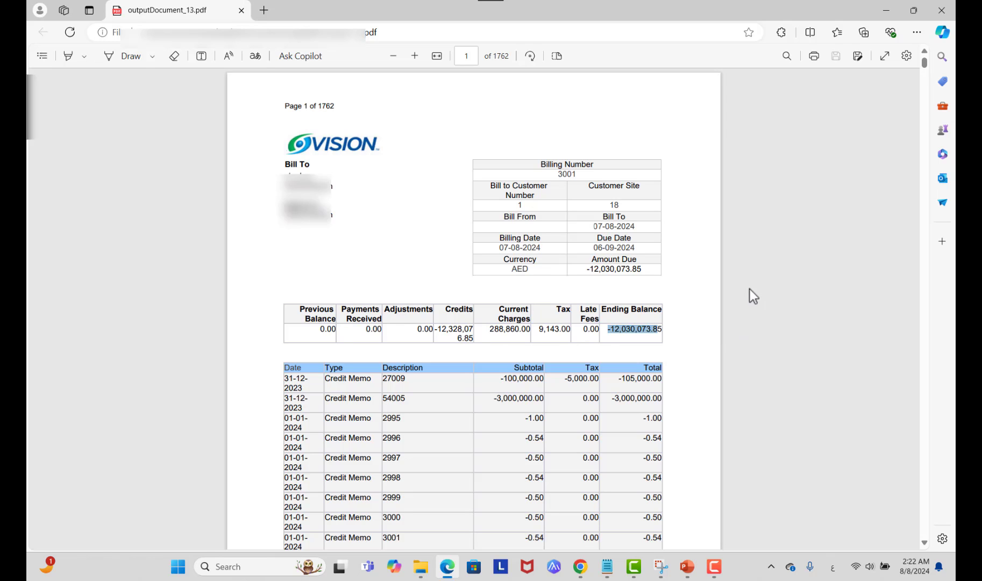
scroll(749, 289, down, 3)
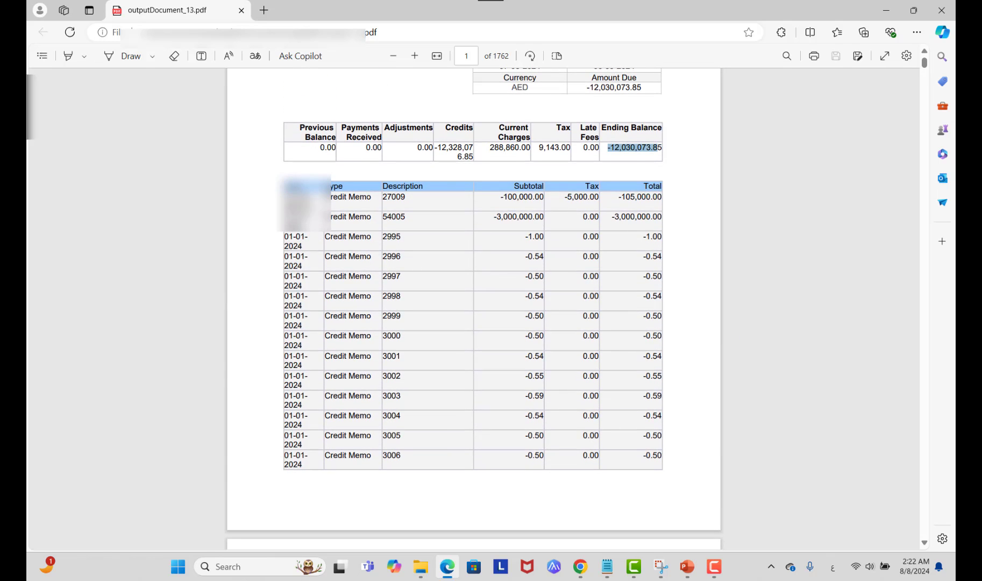
Step: Read through the dated credit memo transactions listed on the first pages of the bill
drag(299, 206, 307, 398)
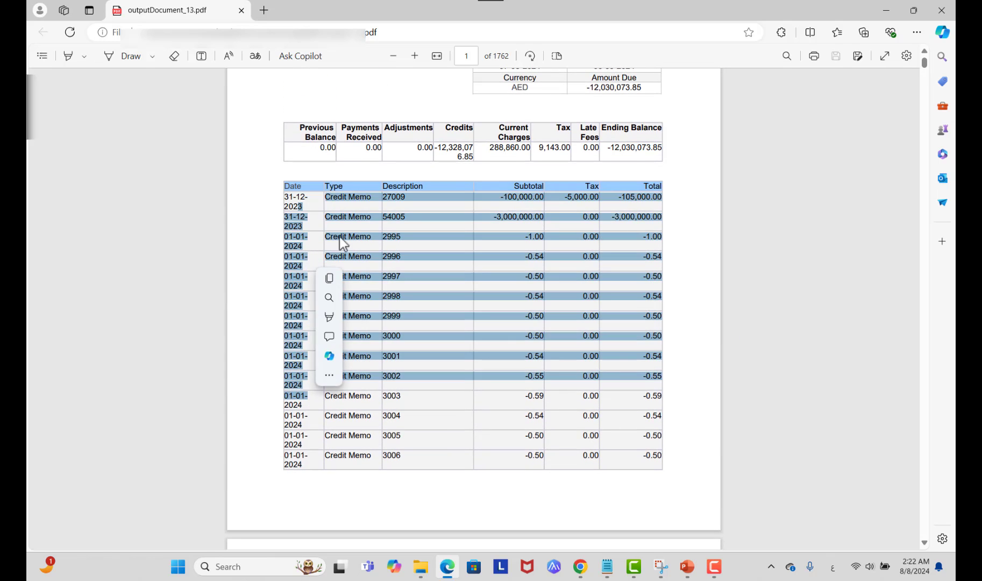
scroll(678, 246, down, 4)
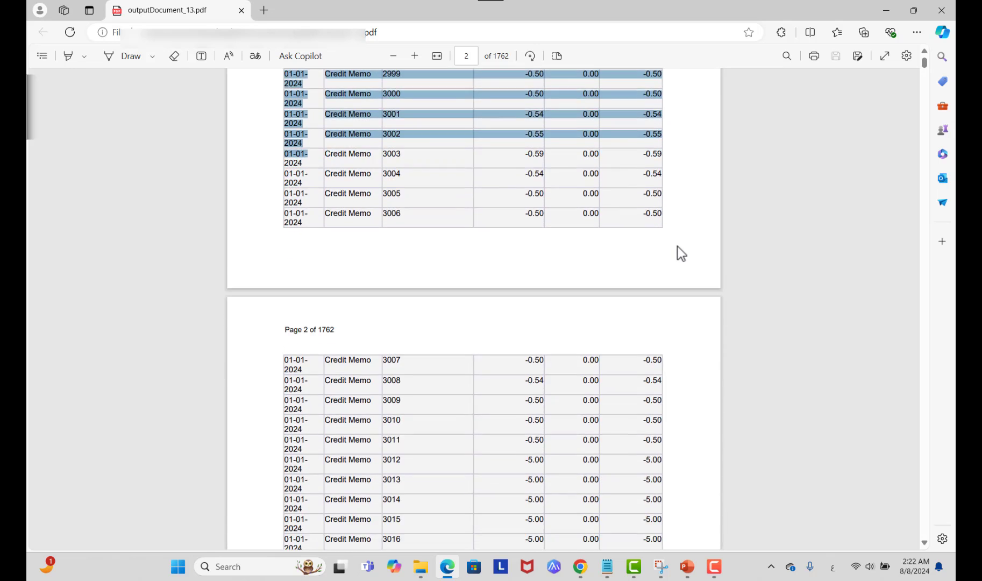
scroll(678, 247, down, 14)
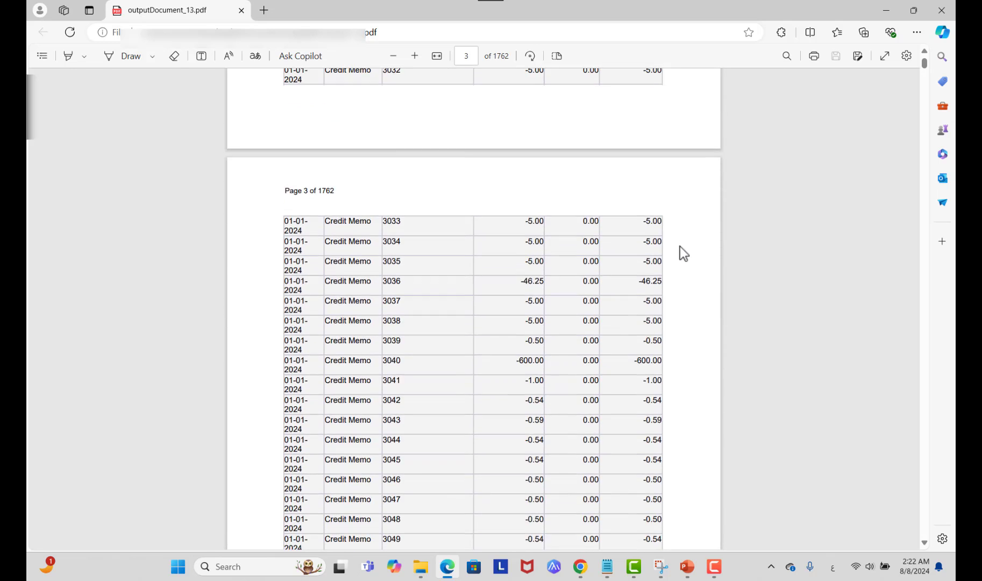
scroll(700, 250, down, 6)
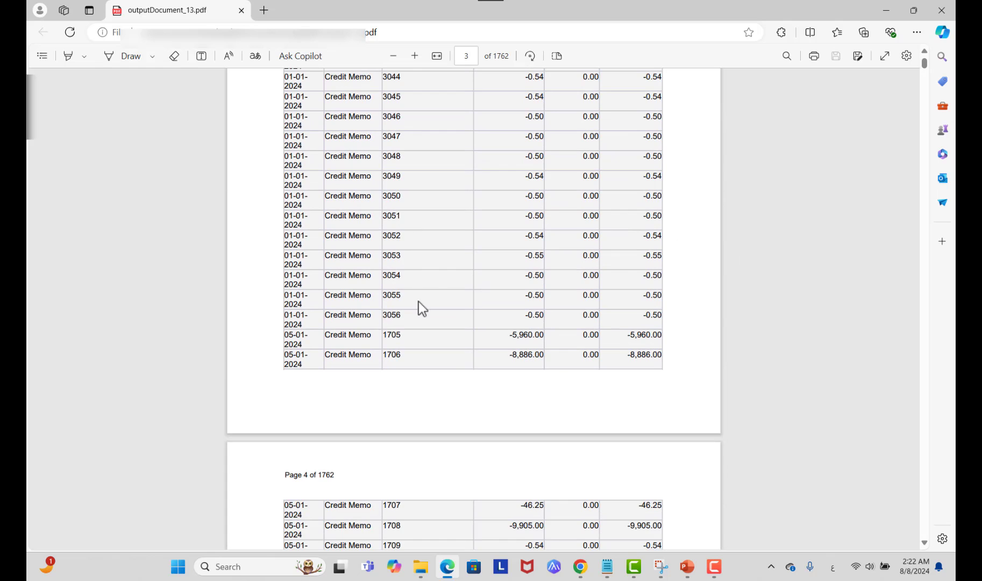
scroll(452, 293, down, 5)
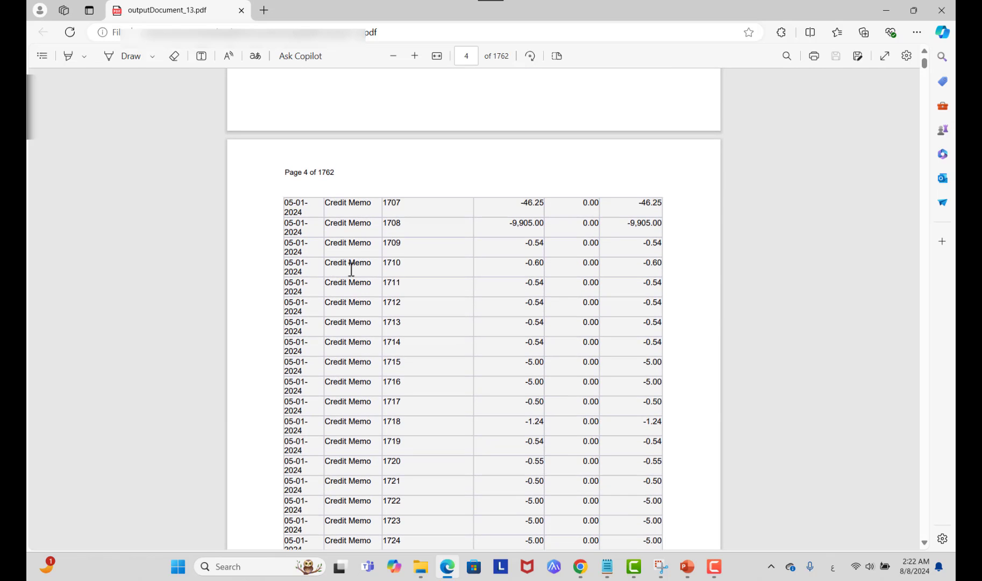
scroll(527, 278, down, 13)
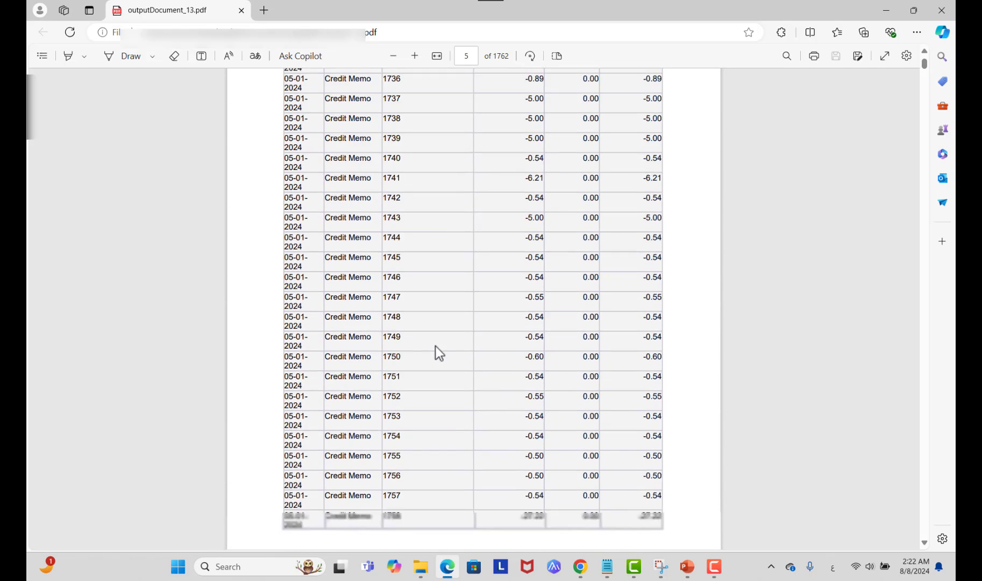
scroll(440, 353, down, 3)
Step: Examine the line-level details of the individual transactions around page 239 of the bill
drag(925, 64, 920, 132)
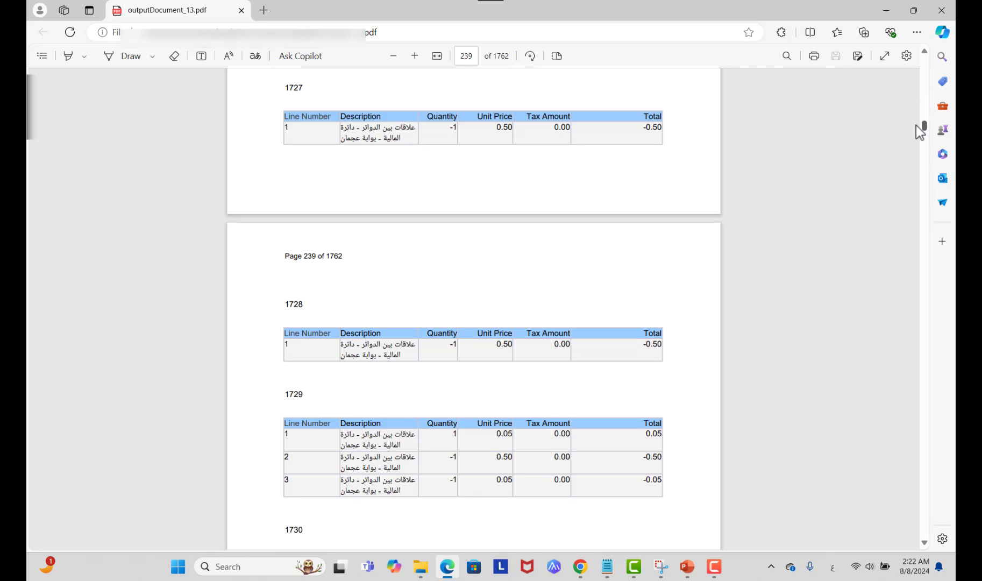
drag(285, 305, 299, 305)
scroll(376, 347, down, 3)
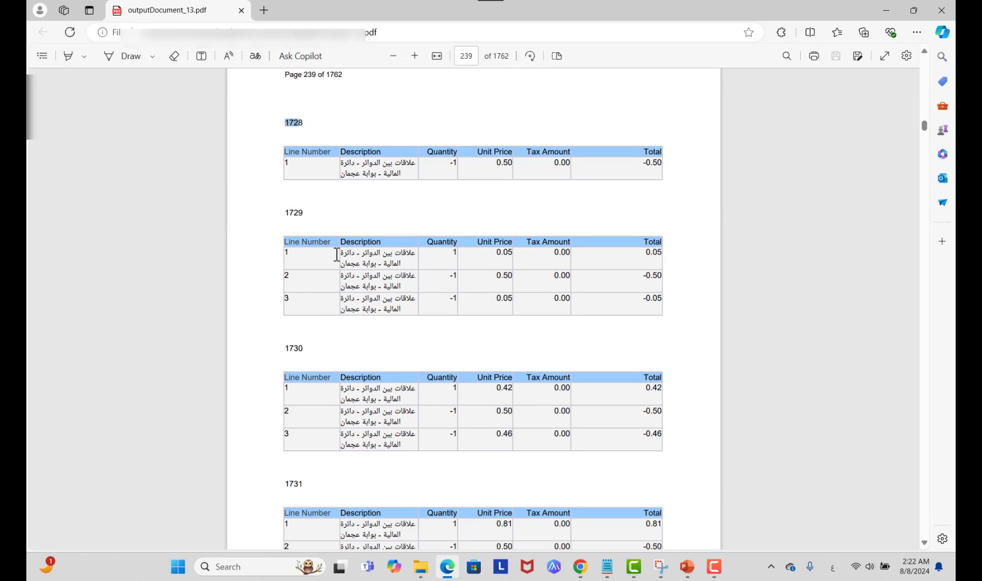
click(337, 254)
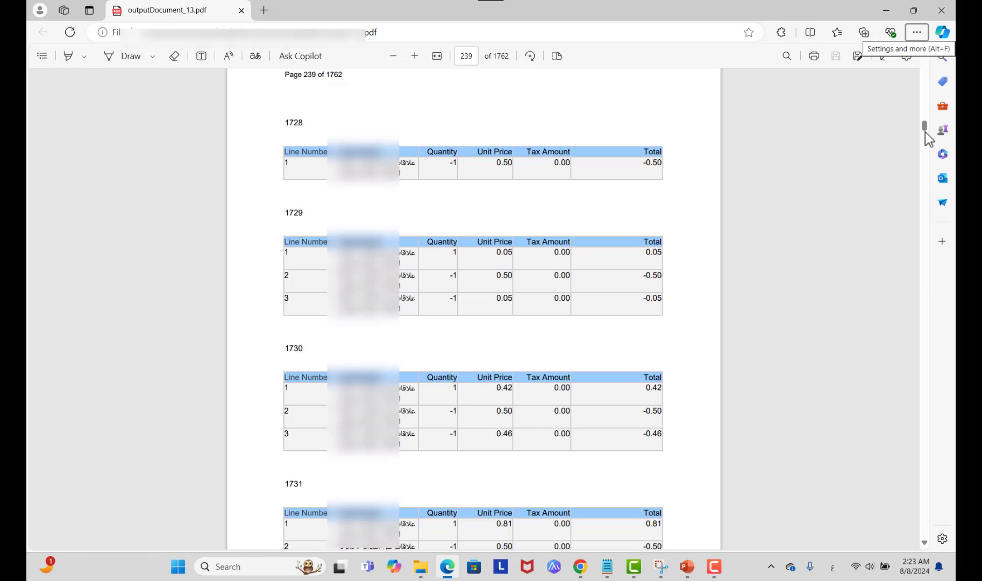
Step: Glance at the setup steps slide and go back to the first page of outputDocument_13.pdf
drag(925, 128, 923, 89)
key(alt+Tab)
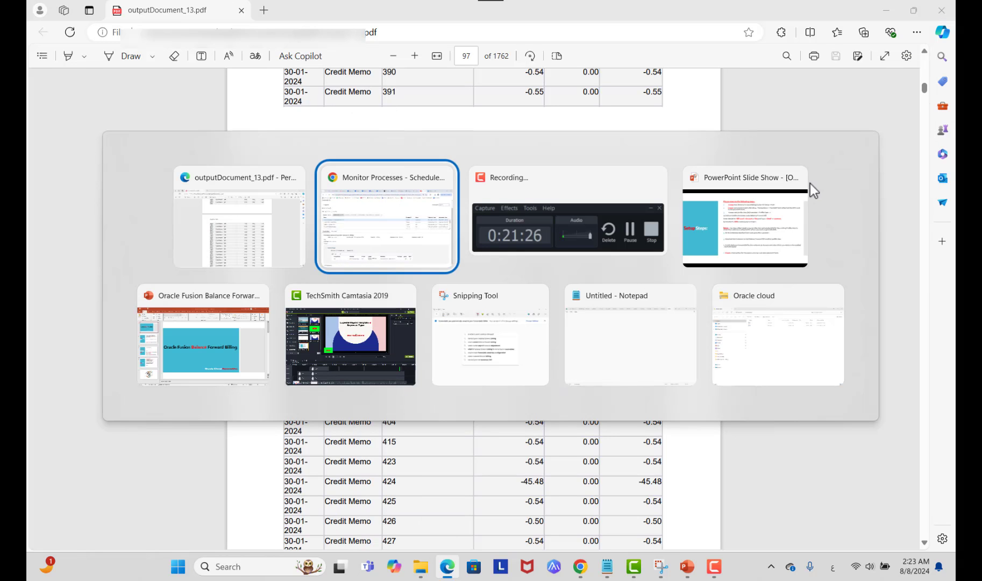
key(alt+Tab)
key(alt+Tab)
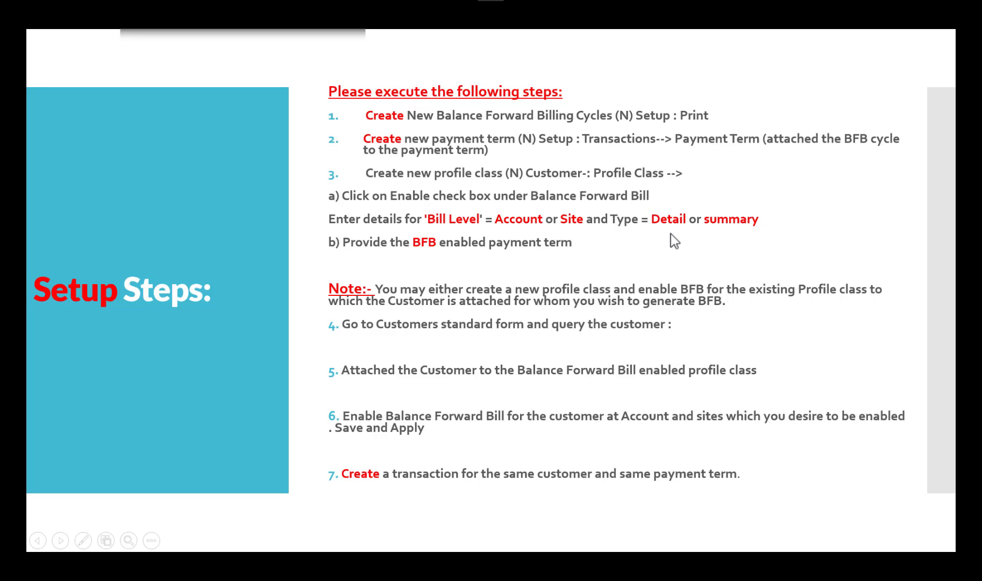
key(alt+Tab)
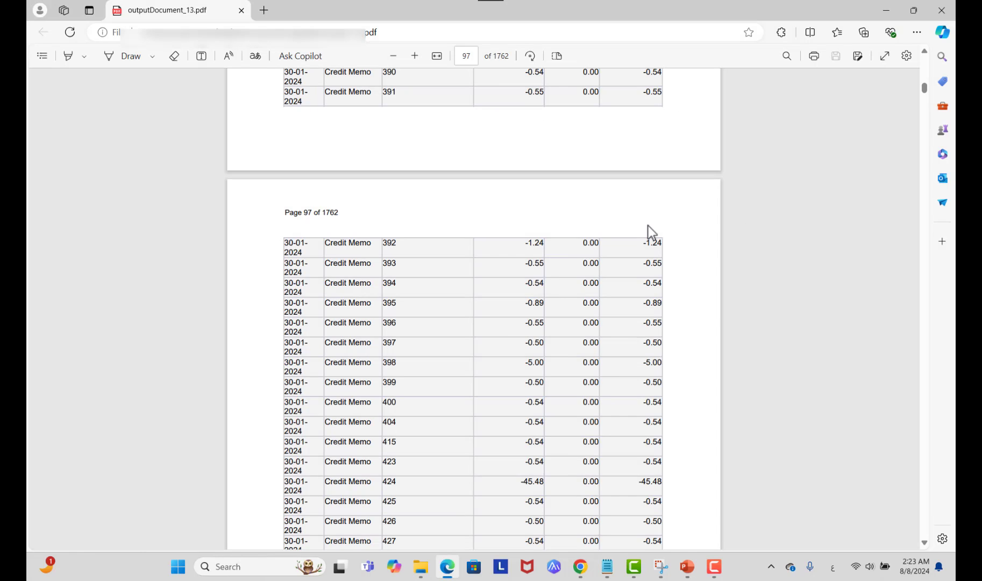
drag(925, 92, 886, 82)
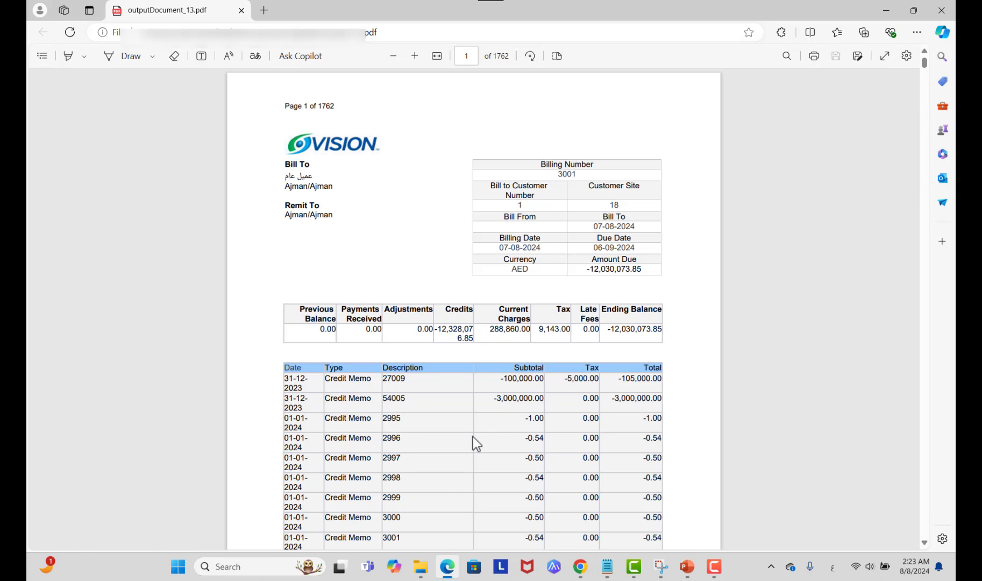
Step: Switch to the Scheduled Processes page in Chrome and start a new process request, selecting the first word of its prefilled name
key(alt+Tab)
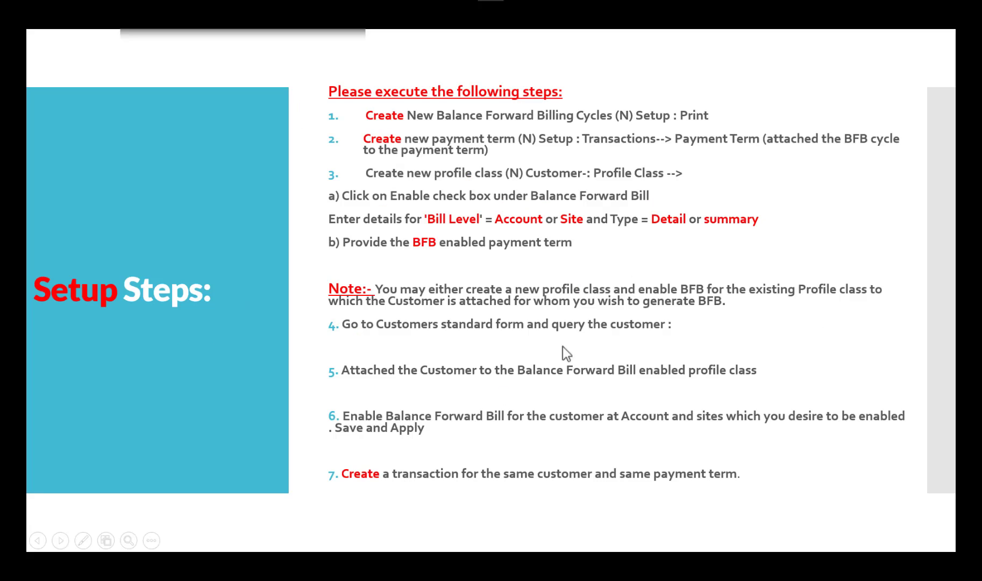
key(alt+Tab)
key(alt+Tab)
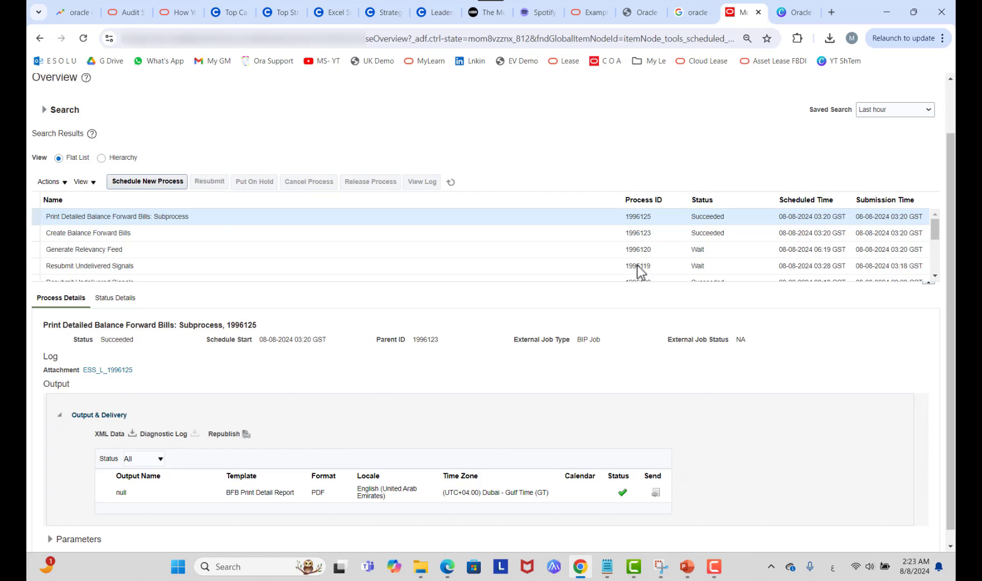
click(156, 181)
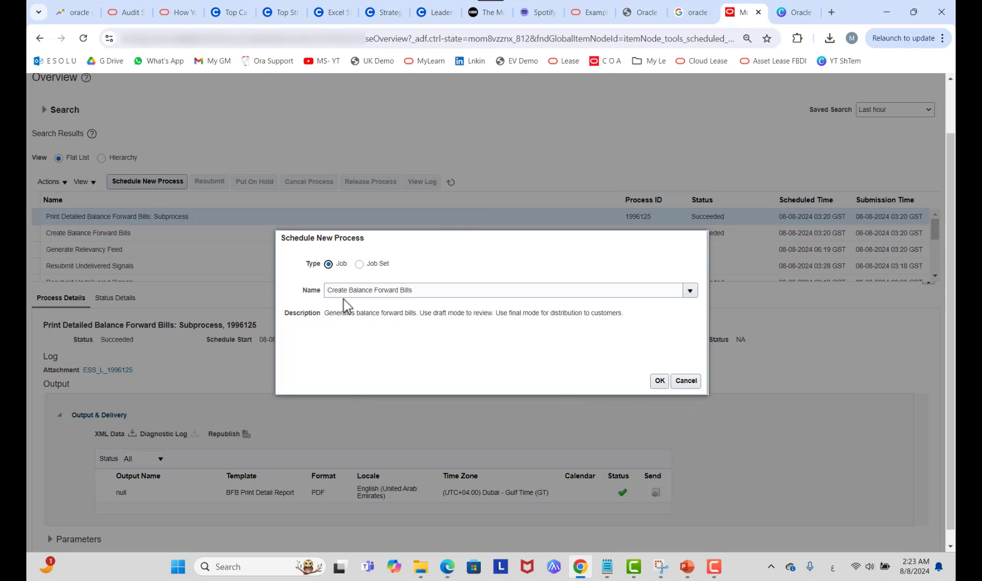
double_click(338, 291)
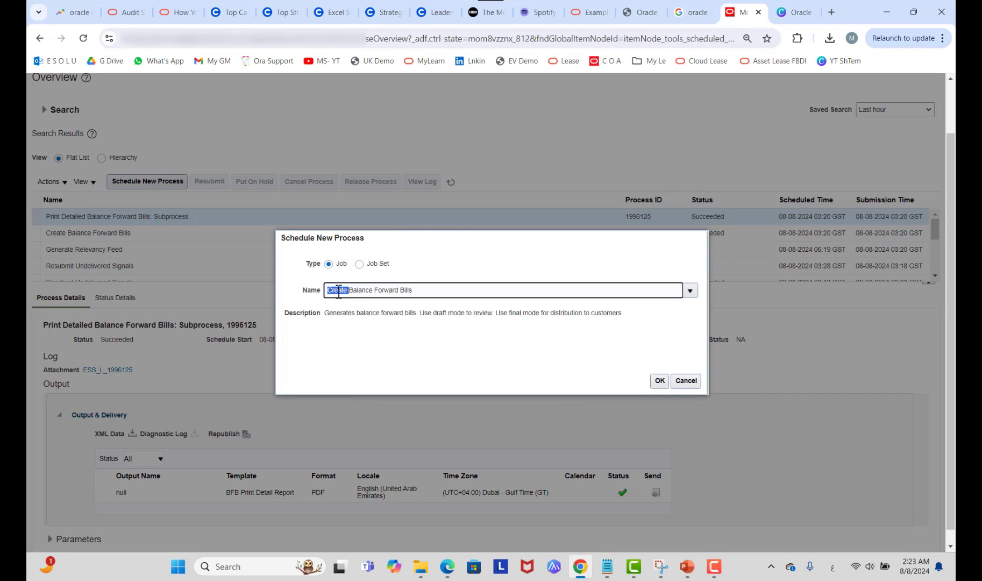
text(ؤخىبه)
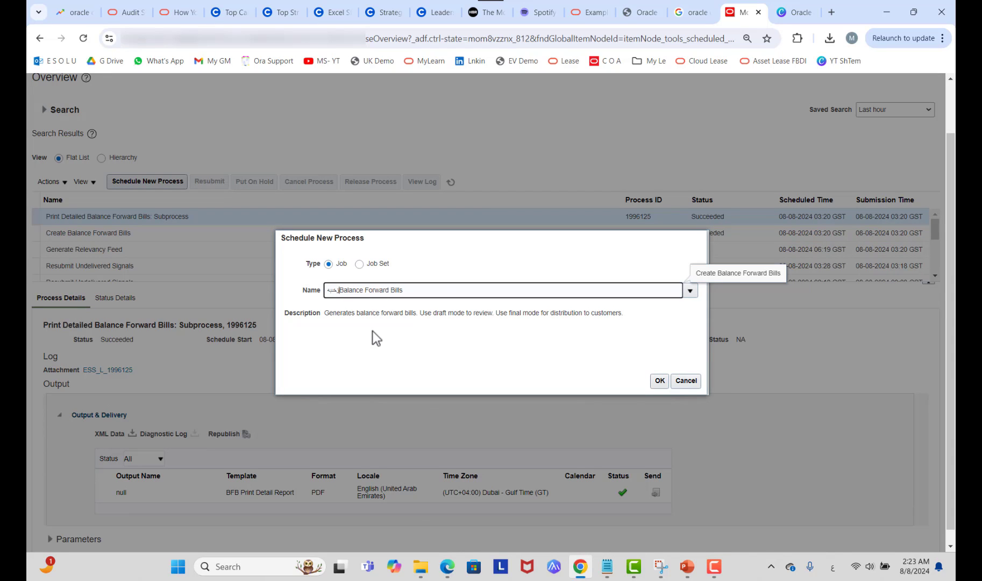
text(لعقث)
key(BackSpace)
key(BackSpace)
key(BackSpace)
key(BackSpace)
key(BackSpace)
key(BackSpace)
key(BackSpace)
key(BackSpace)
key(BackSpace)
Step: Choose Confirm Balance Forward Bills as the process name, using the English keyboard layout, and open its process details
key(alt+shift)
text(confirm)
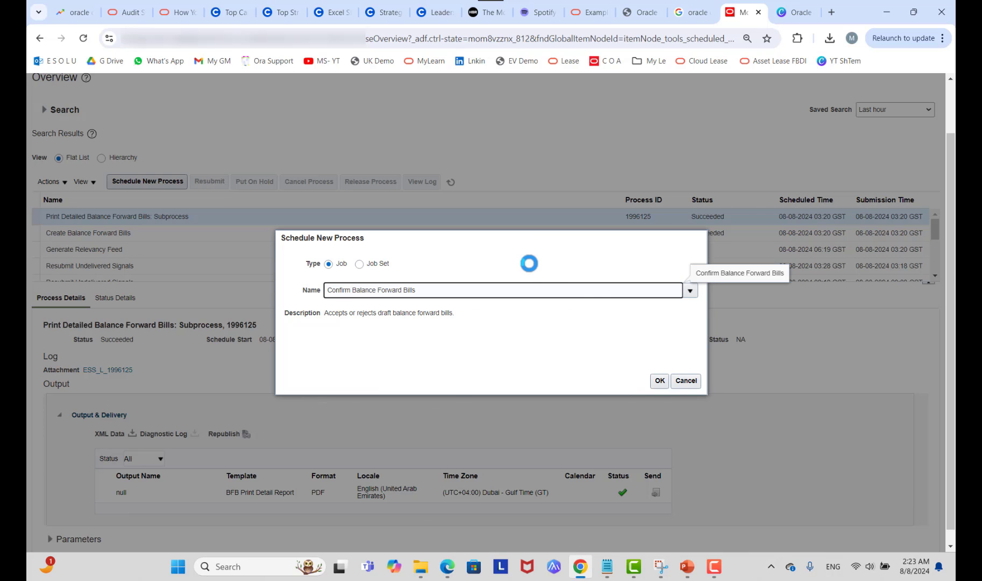
click(659, 381)
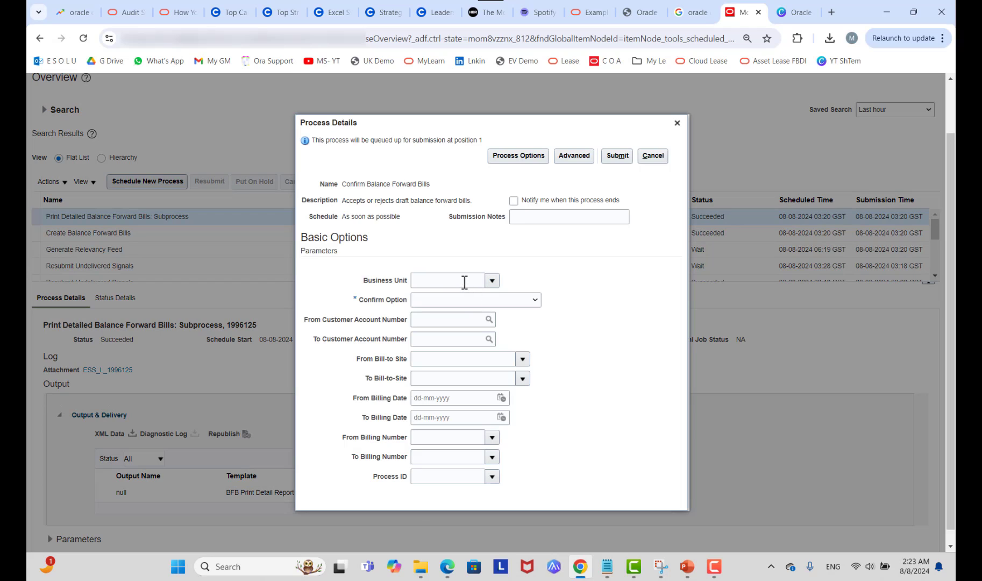
Step: Select the business unit starting with "fd" and set the confirm option to Accept draft balance forward bills
click(465, 281)
text(fd)
key(Tab)
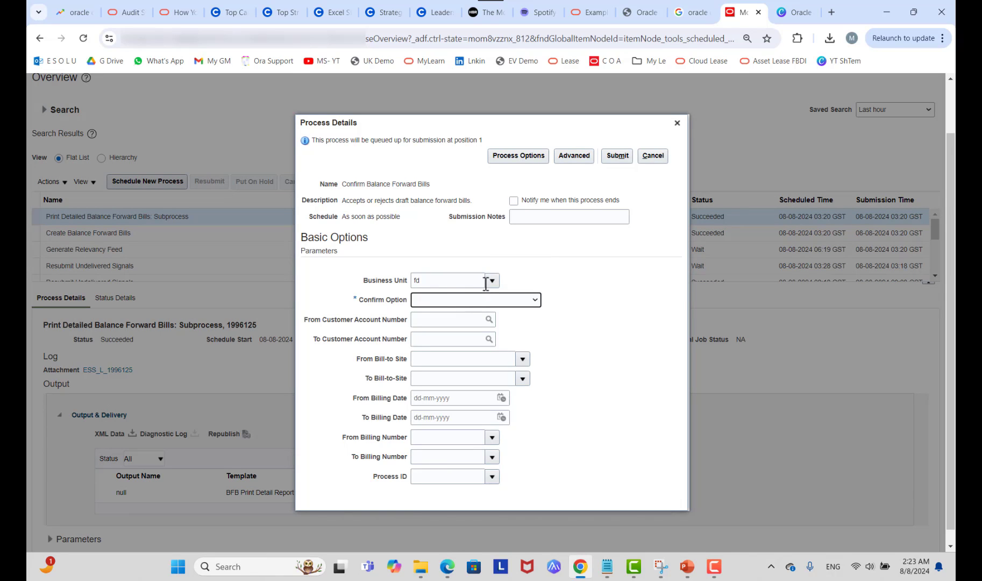
click(489, 280)
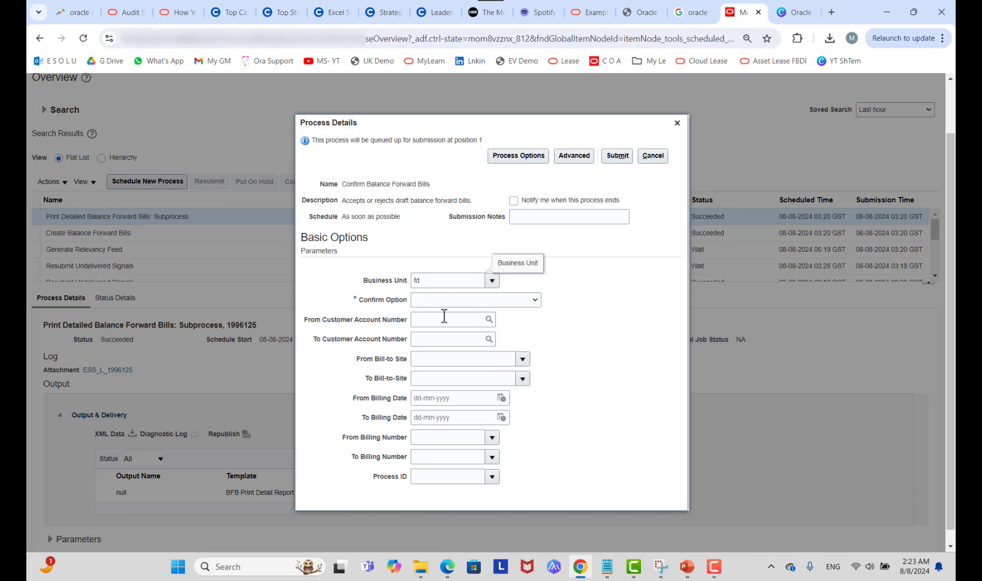
click(477, 301)
click(479, 300)
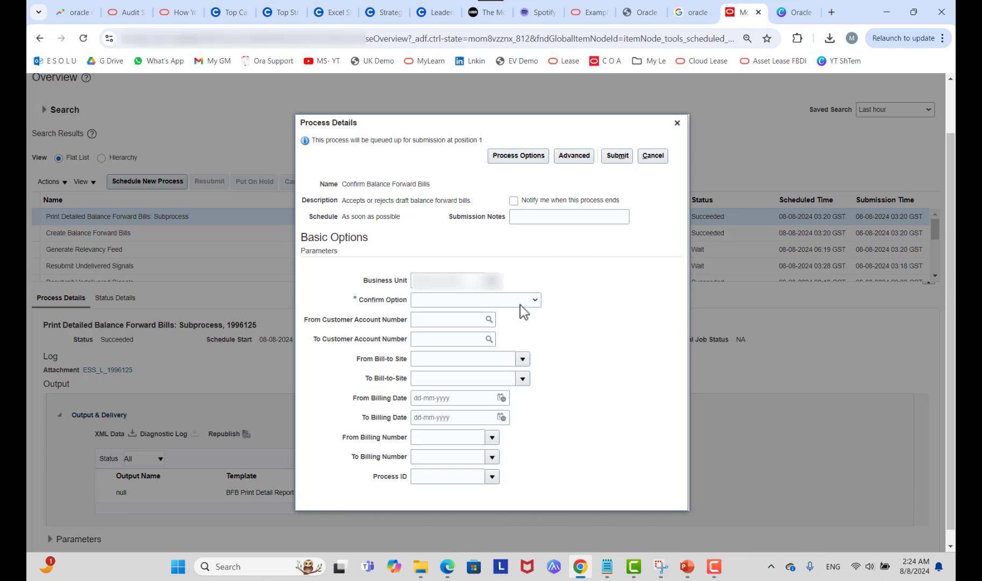
click(512, 303)
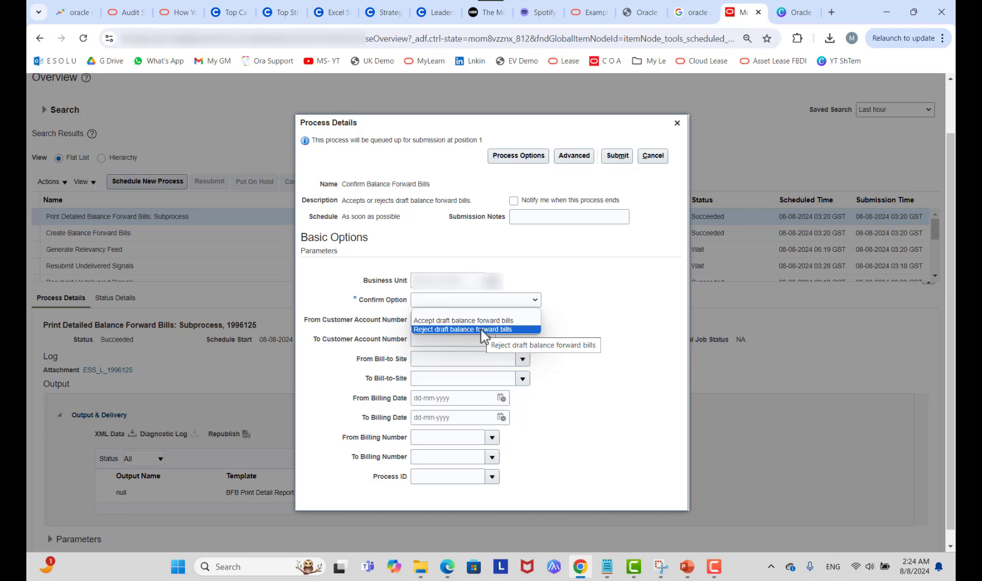
click(447, 320)
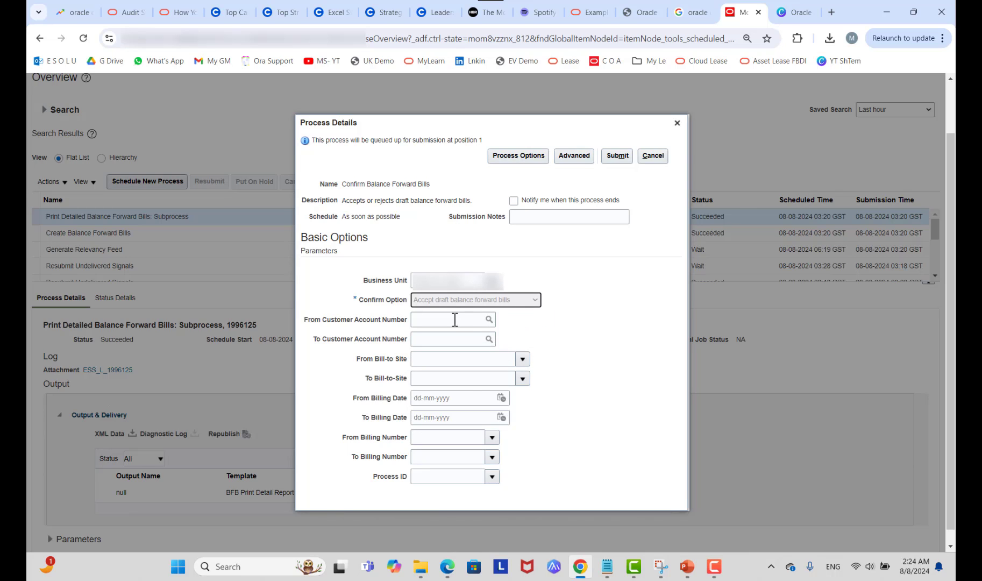
Step: Limit the confirmation to one customer by entering the same customer account number in the from and to fields
click(449, 319)
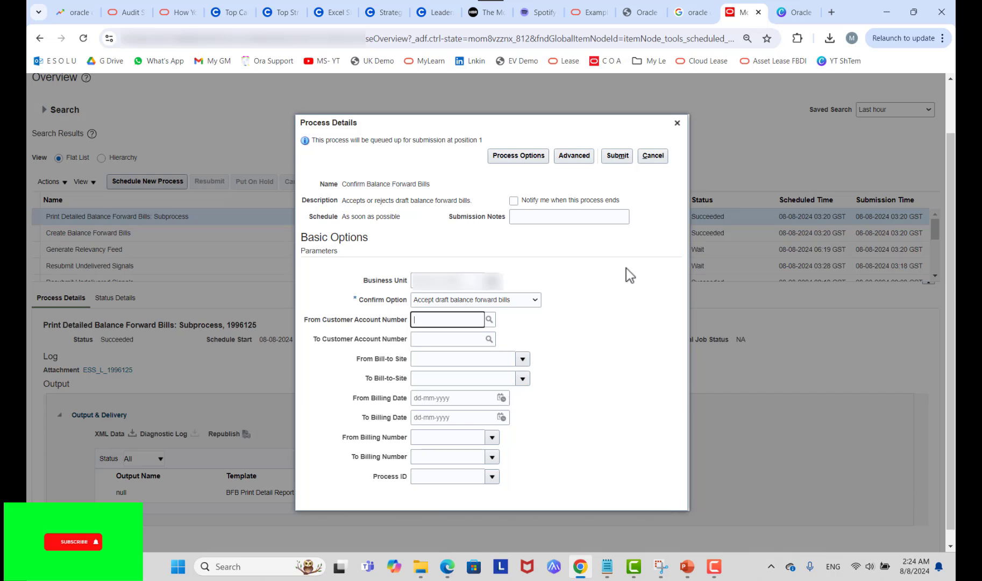
text(1)
key(Tab)
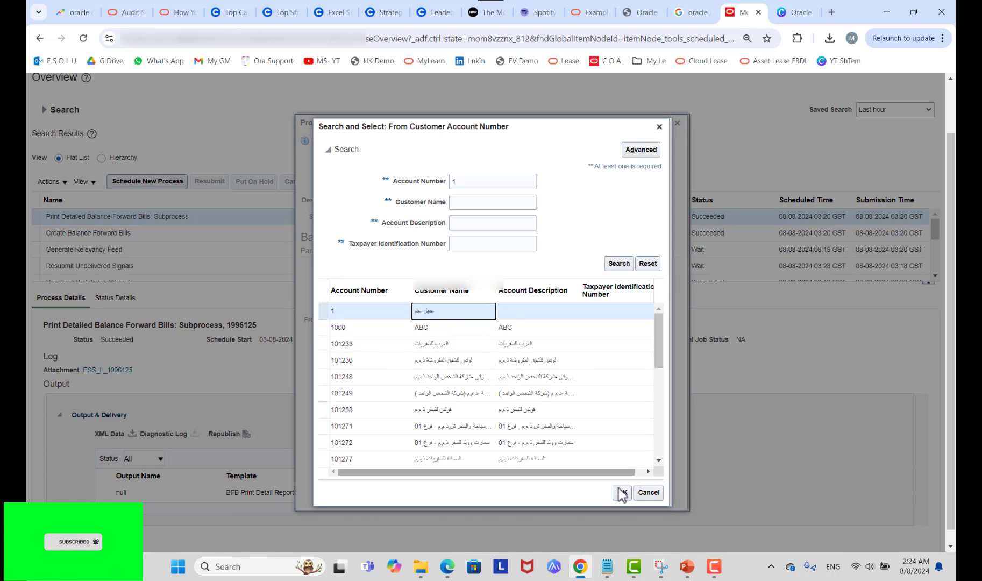
click(623, 492)
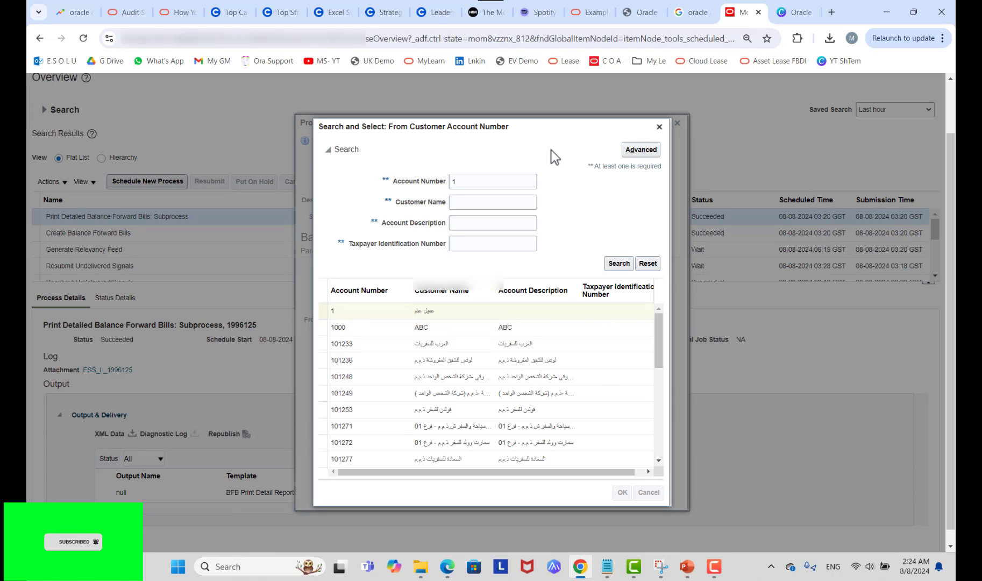
click(451, 338)
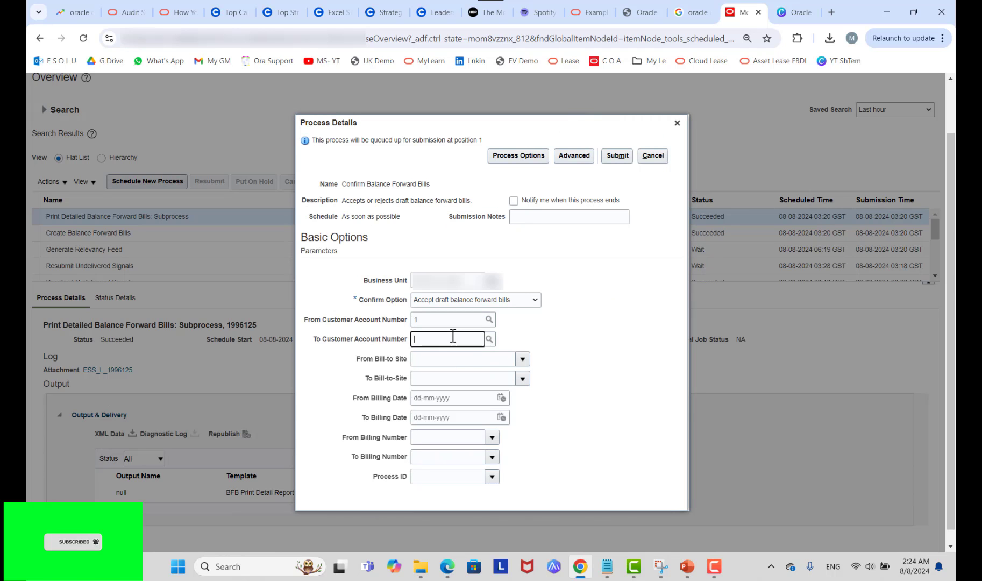
text(1)
key(Tab)
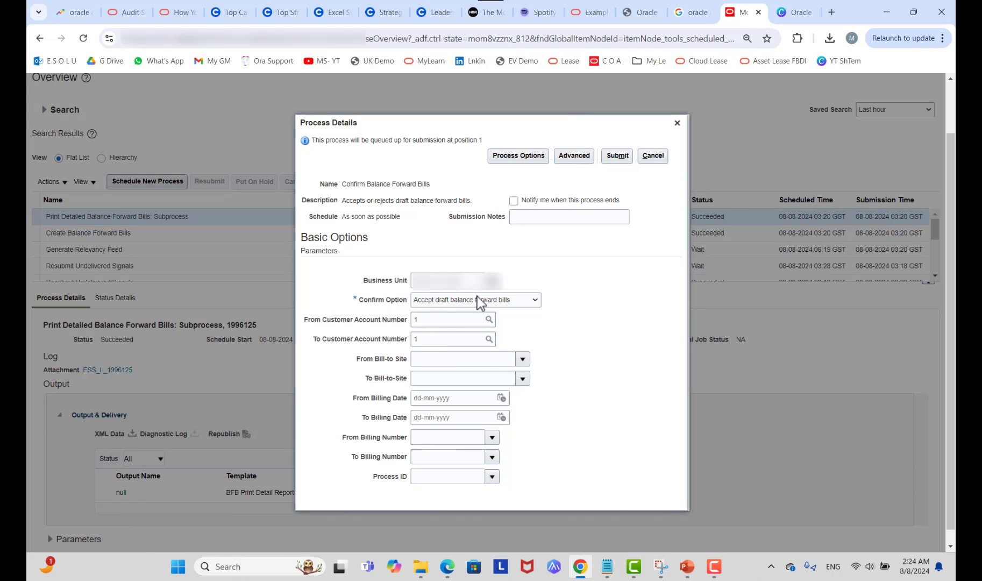
click(422, 310)
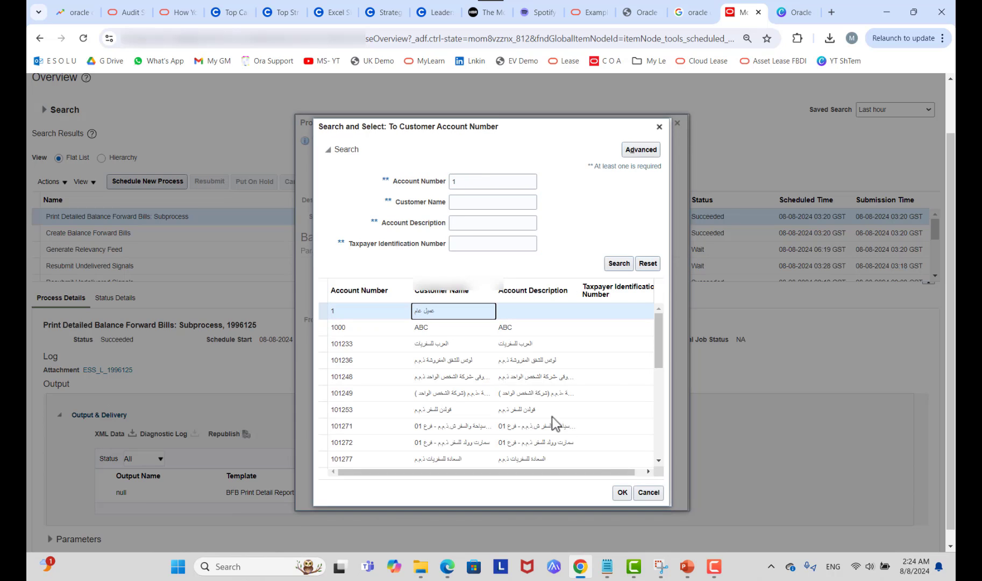
click(621, 492)
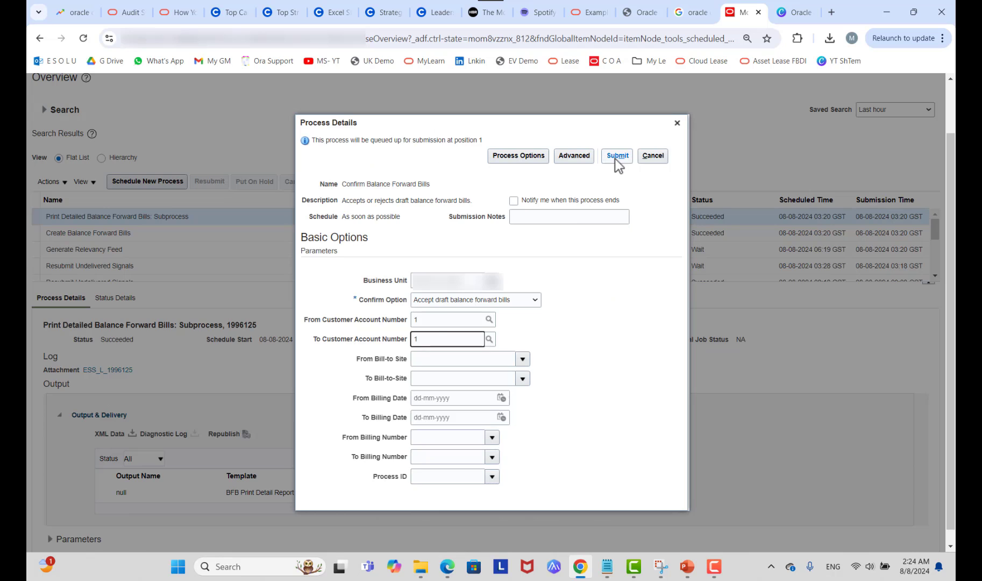
Step: Submit the Confirm Balance Forward Bills process, close the confirmation and check the process in the refreshed list
click(617, 156)
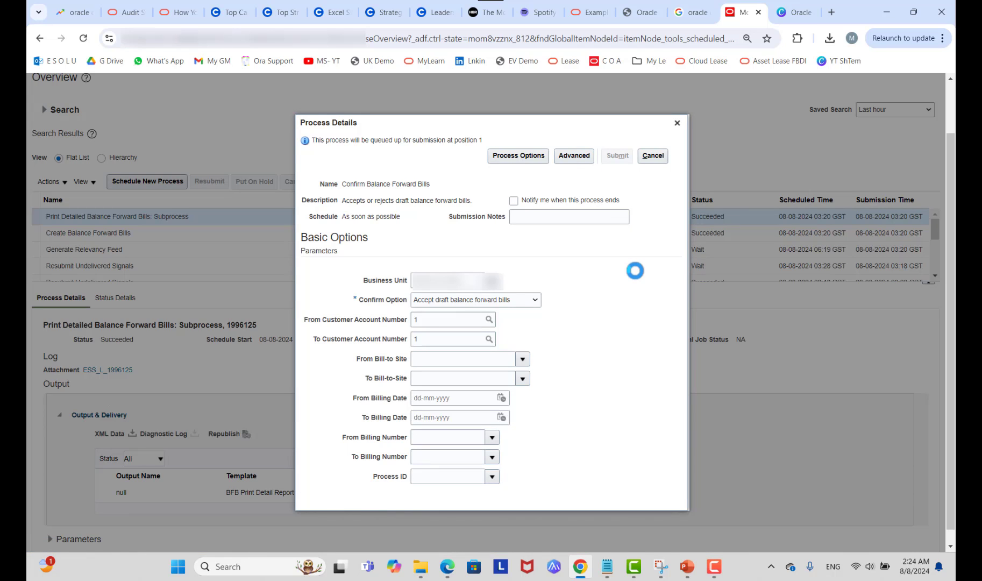
click(615, 230)
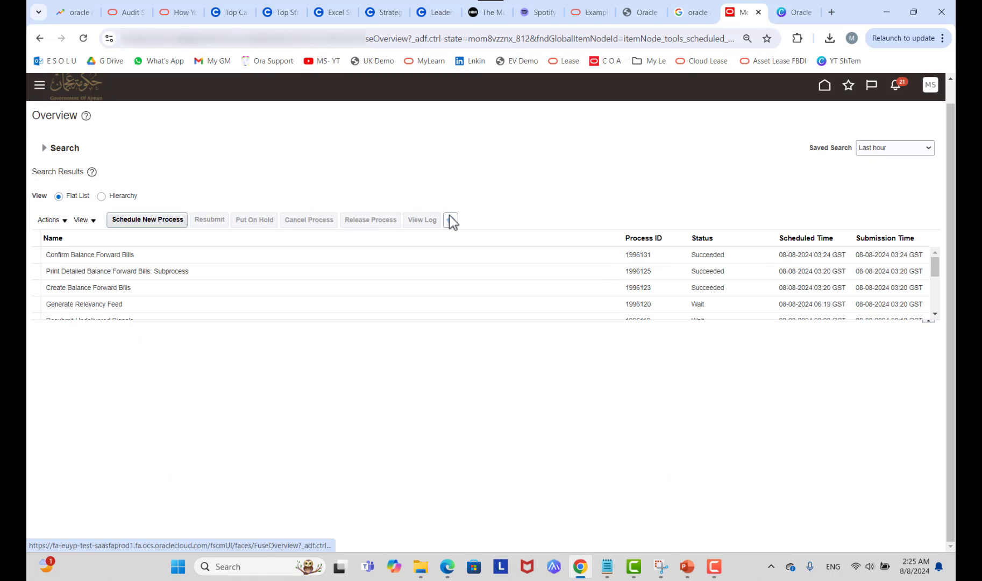
click(221, 260)
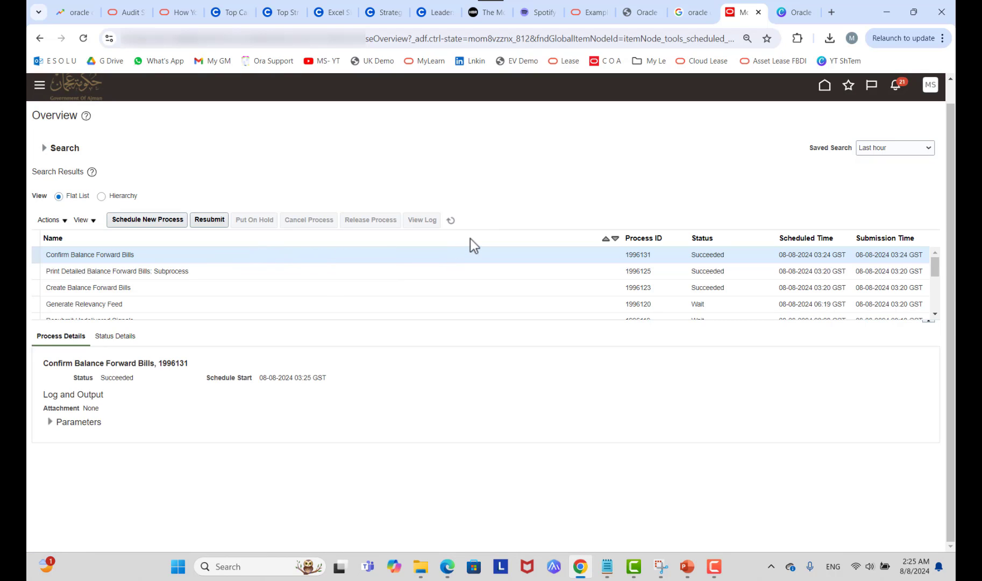
click(449, 222)
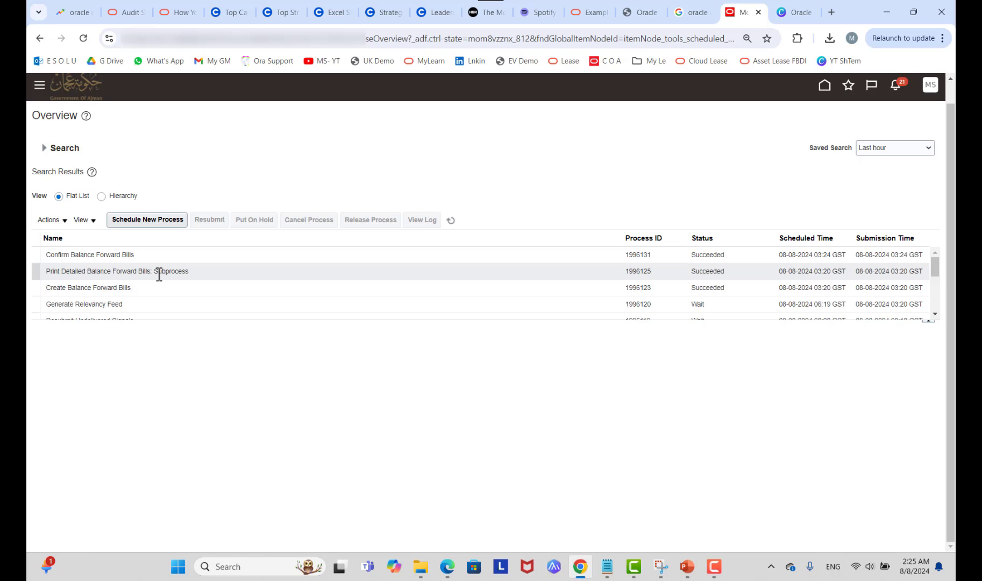
Step: Switch to the PowerPoint slide show with the setup steps
key(alt+Tab)
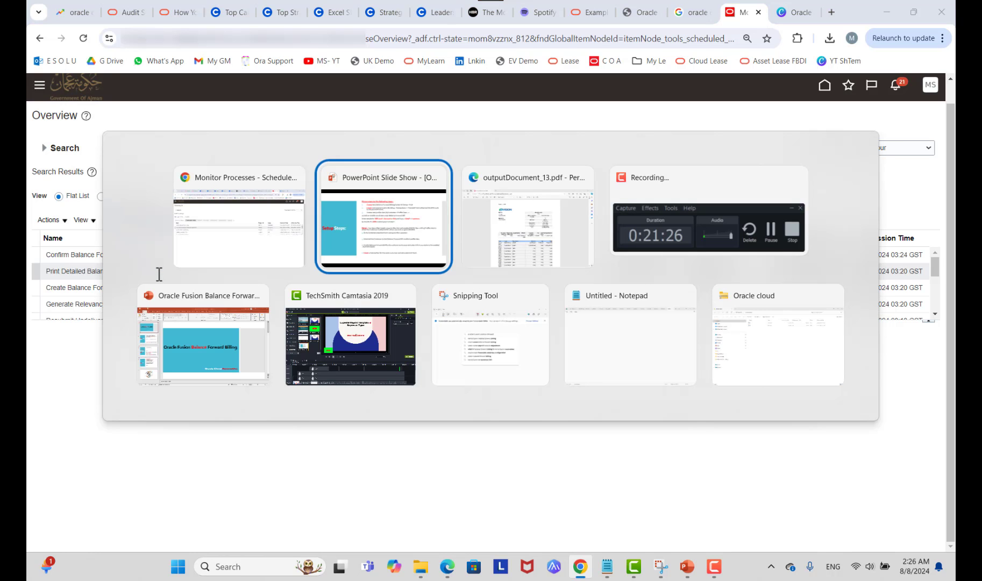